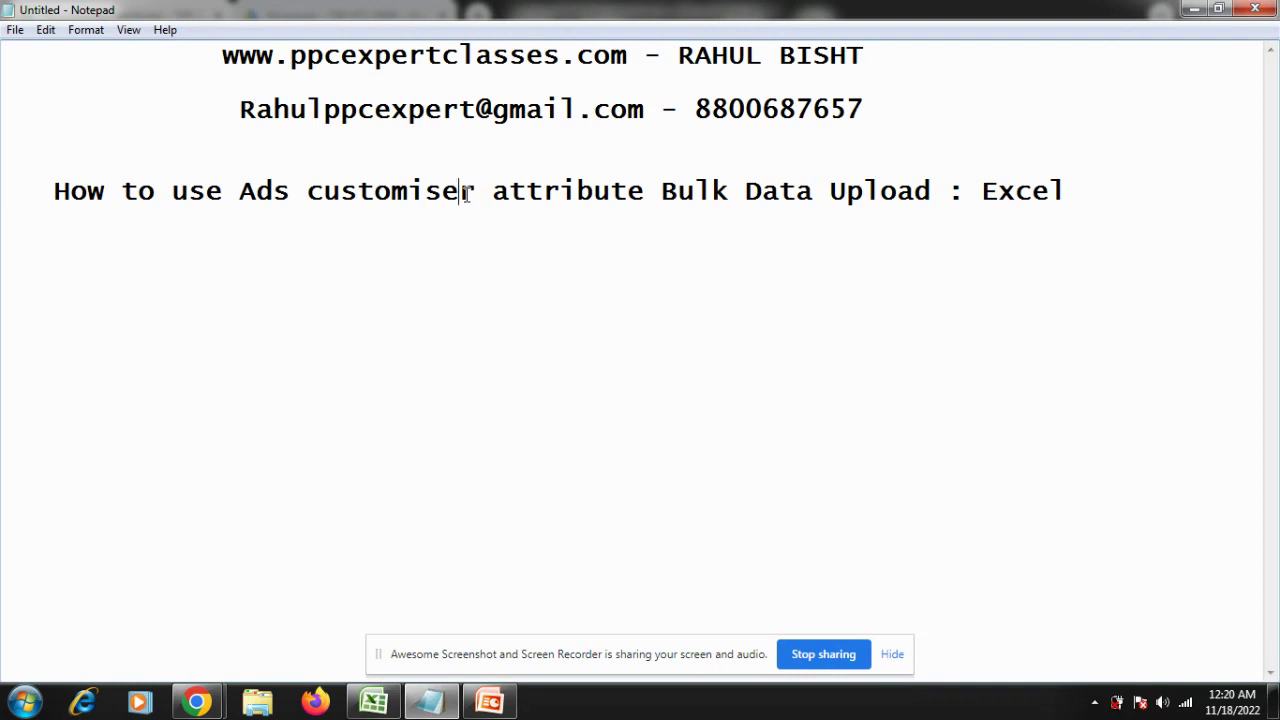
Look over the customizer template in Excel, then switch to Google Ads in Chrome and view the Jim_Corbett_India campaign's ad groups.
left_click(374, 702)
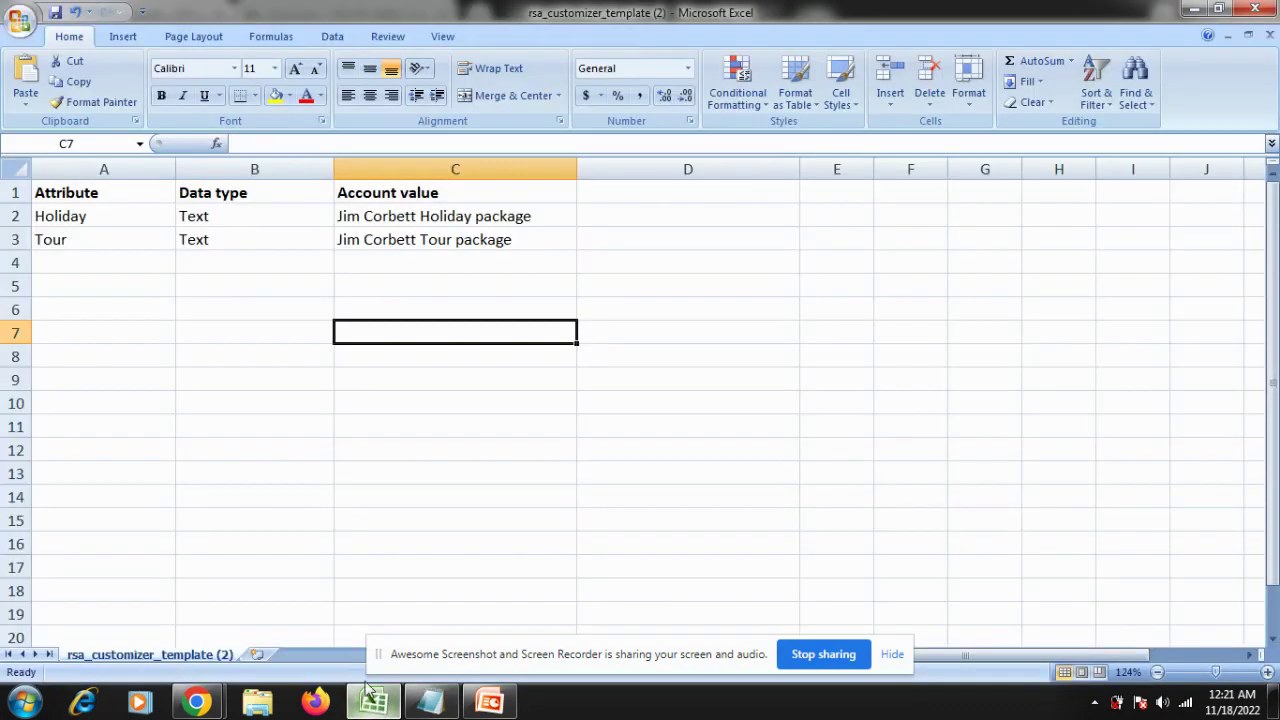
left_click(296, 300)
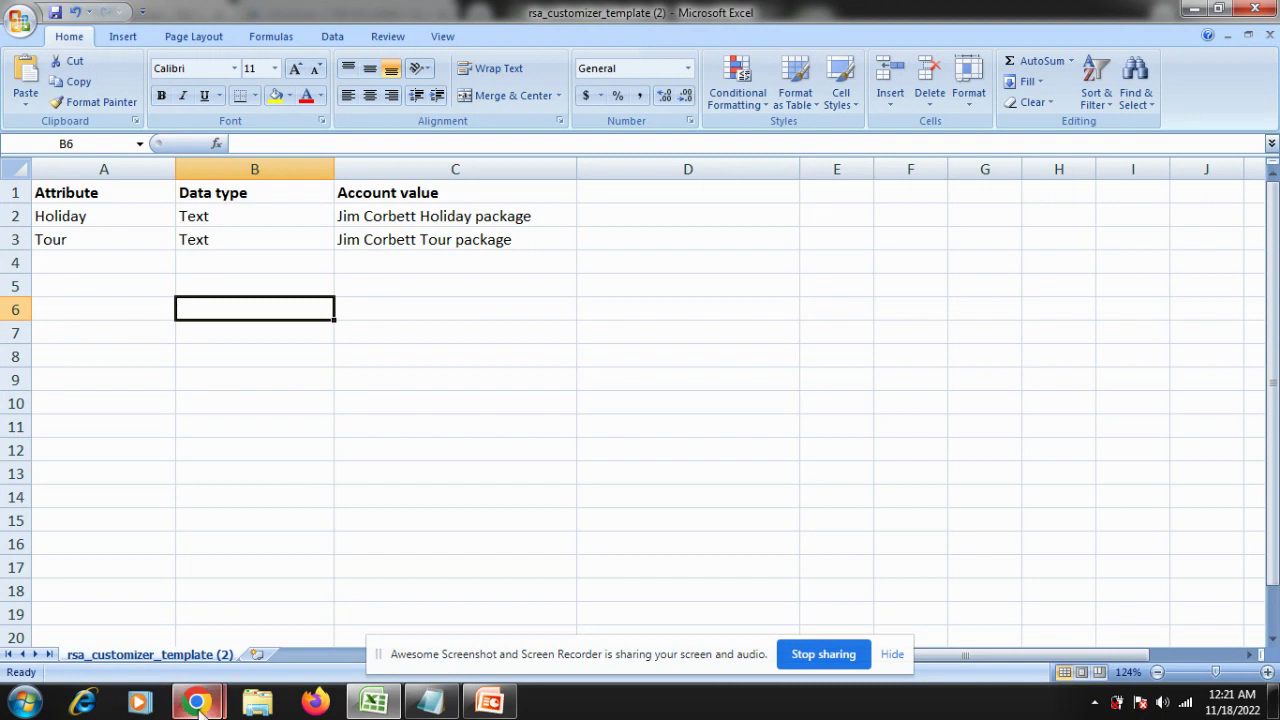
mouse_move(197, 702)
left_click(150, 625)
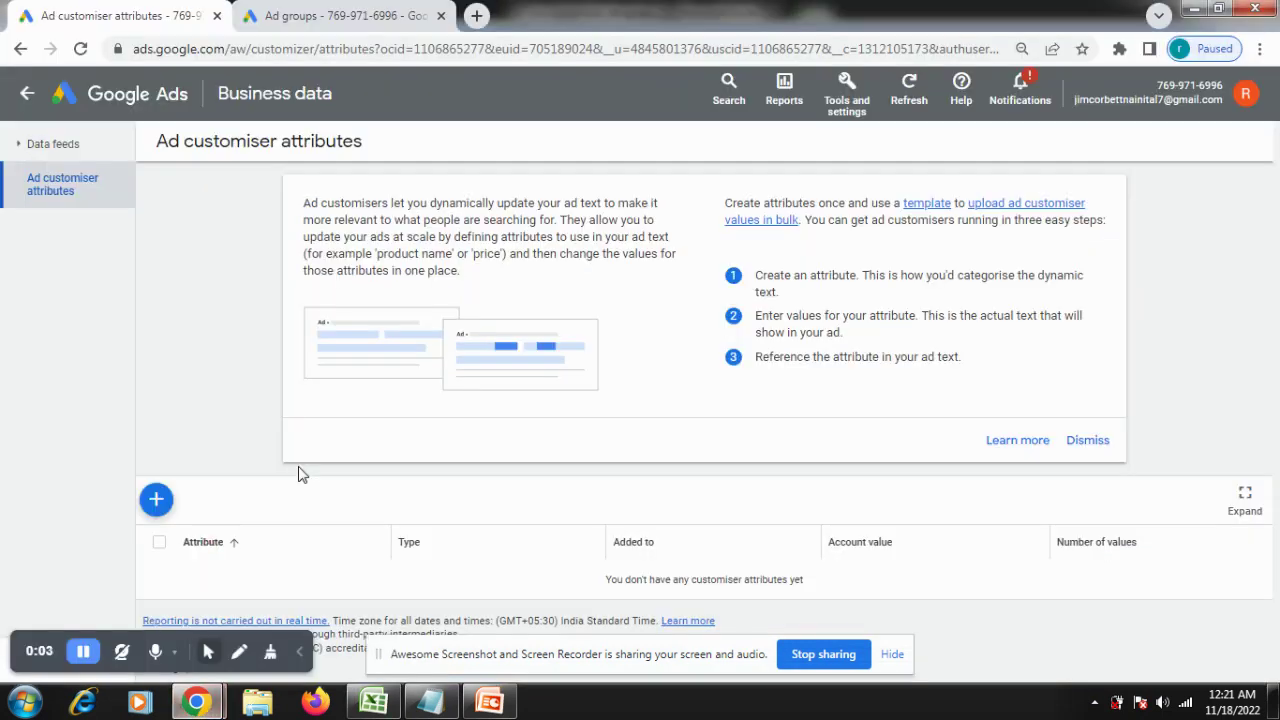
left_click(345, 18)
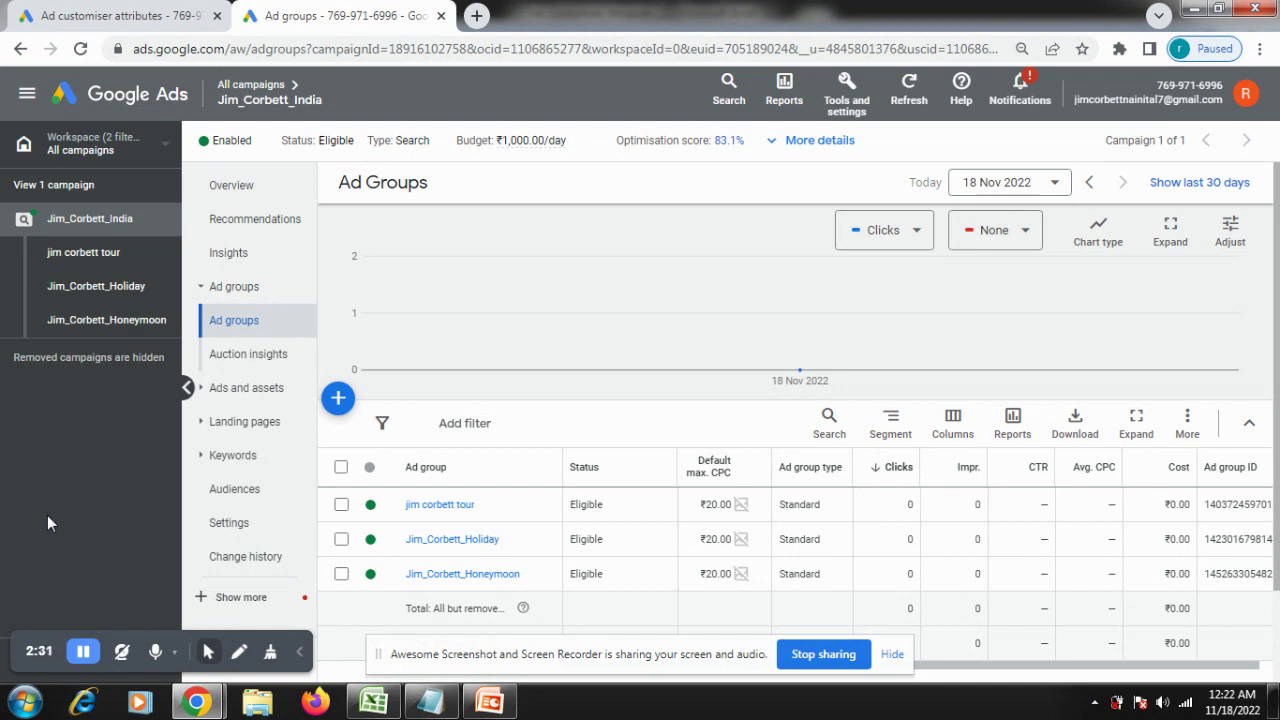
Return to the Excel template and examine the Attribute, Data type and Account value columns for the Holiday and Tour rows.
left_click(376, 701)
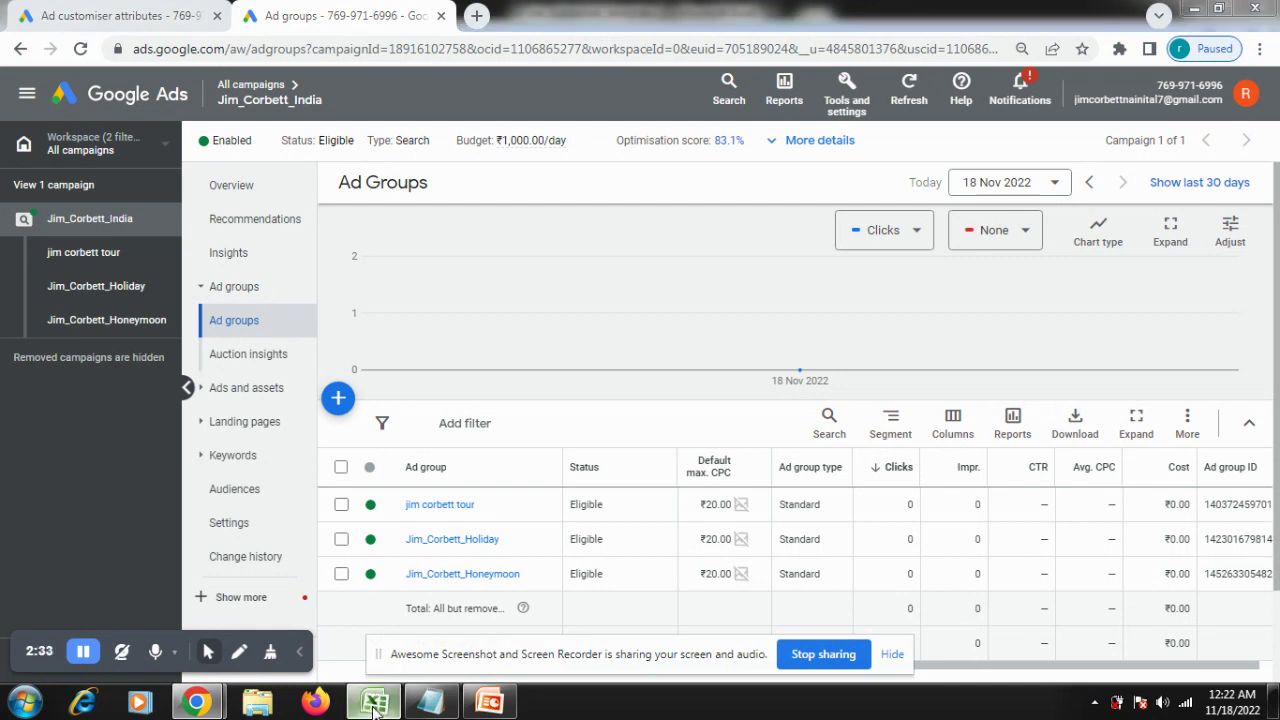
left_click(416, 320)
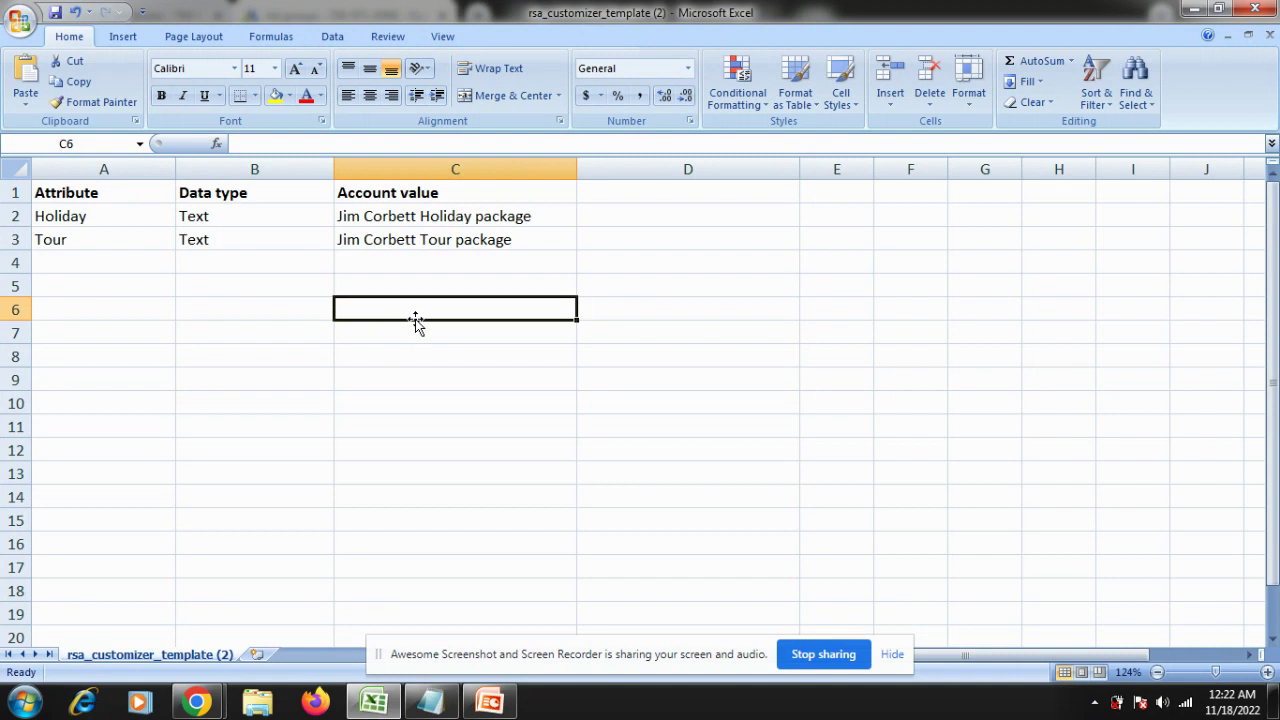
left_click(82, 192)
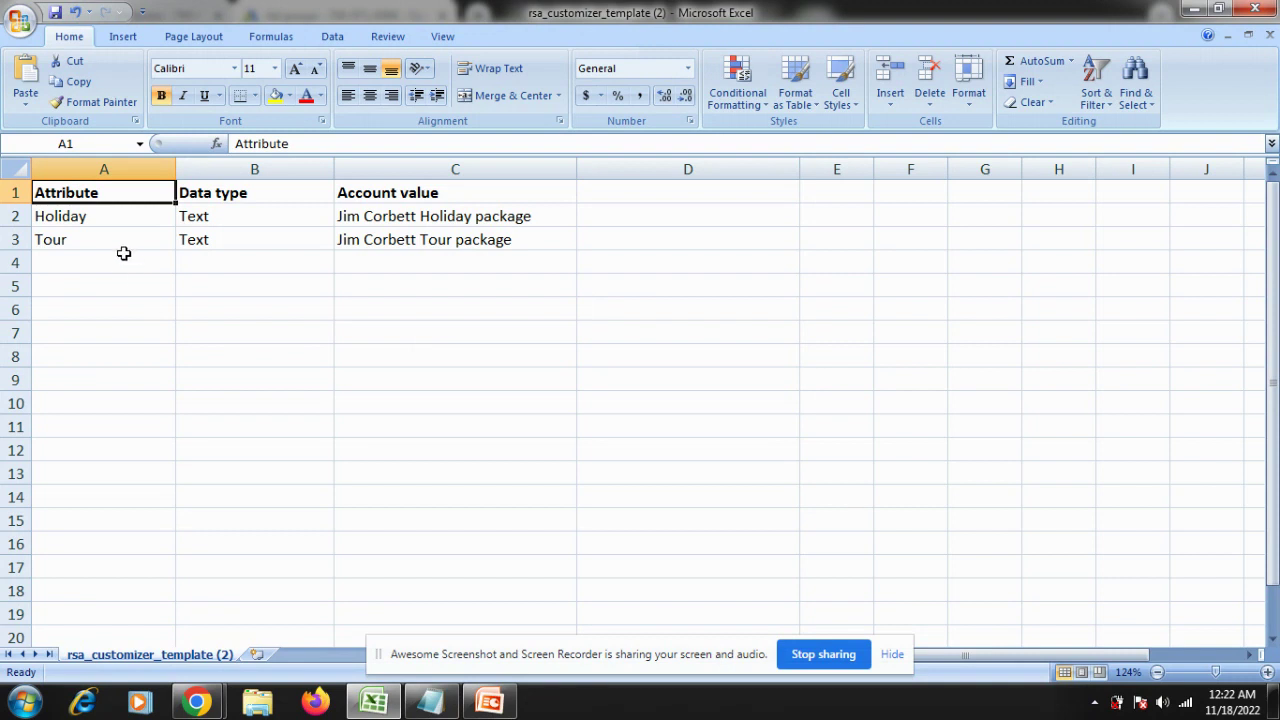
left_click(216, 198)
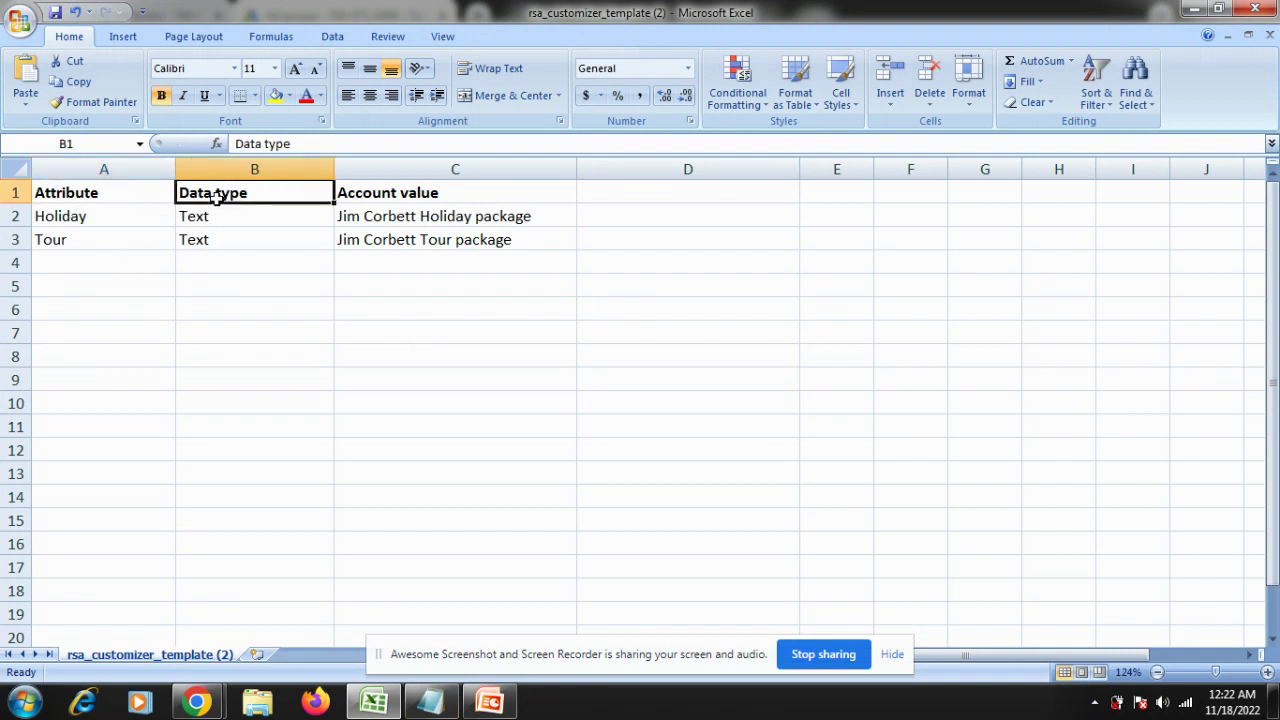
left_click(436, 194)
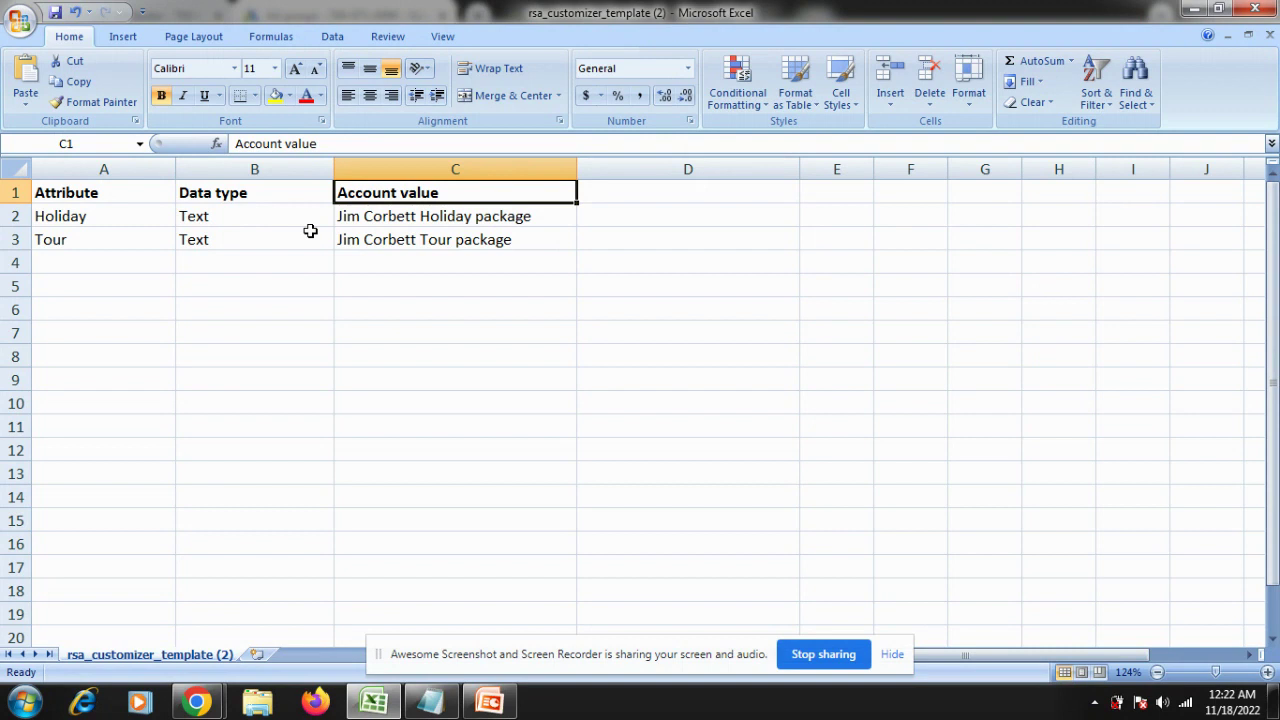
left_click(123, 217)
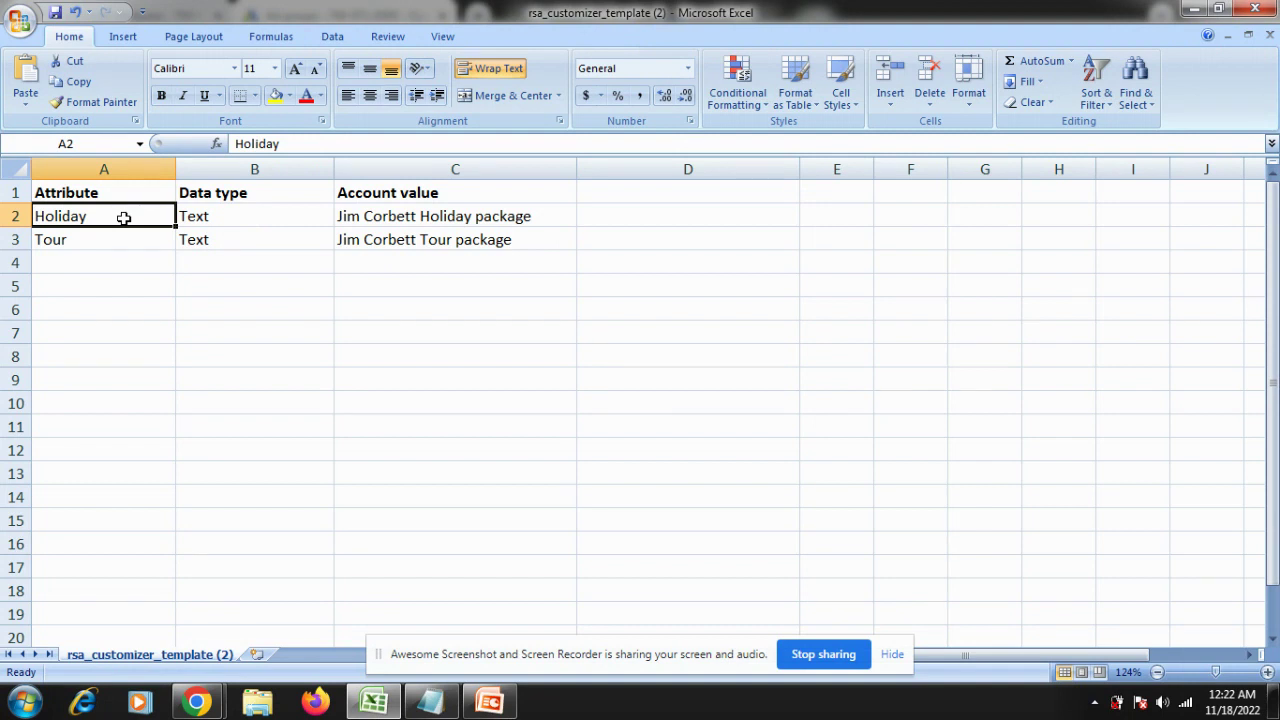
left_click(226, 220)
left_click(414, 216)
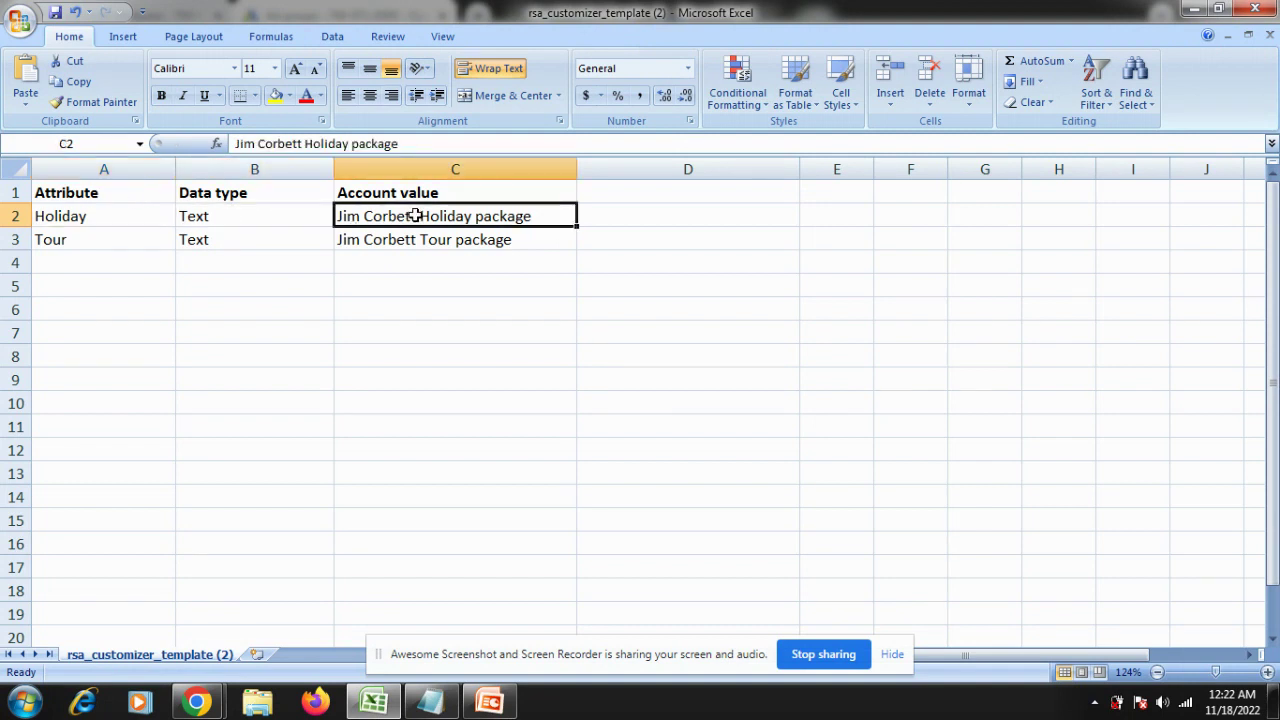
left_click(106, 238)
left_click(250, 238)
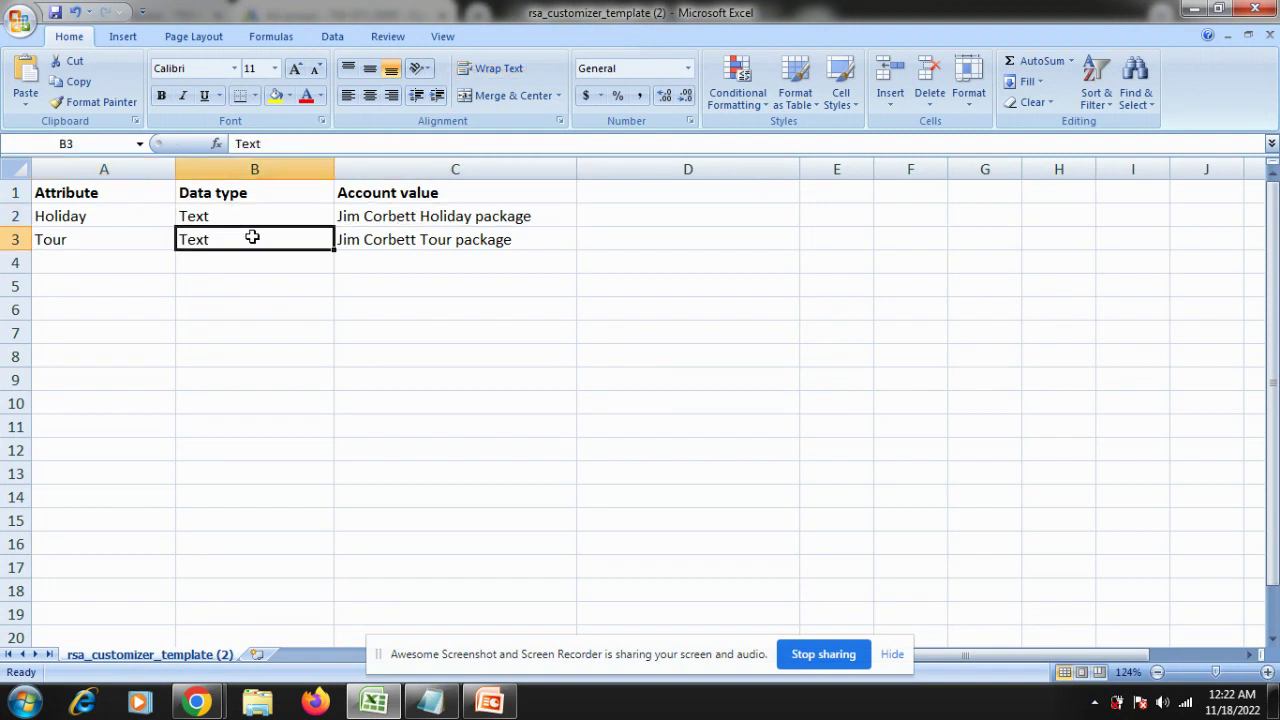
left_click(340, 239)
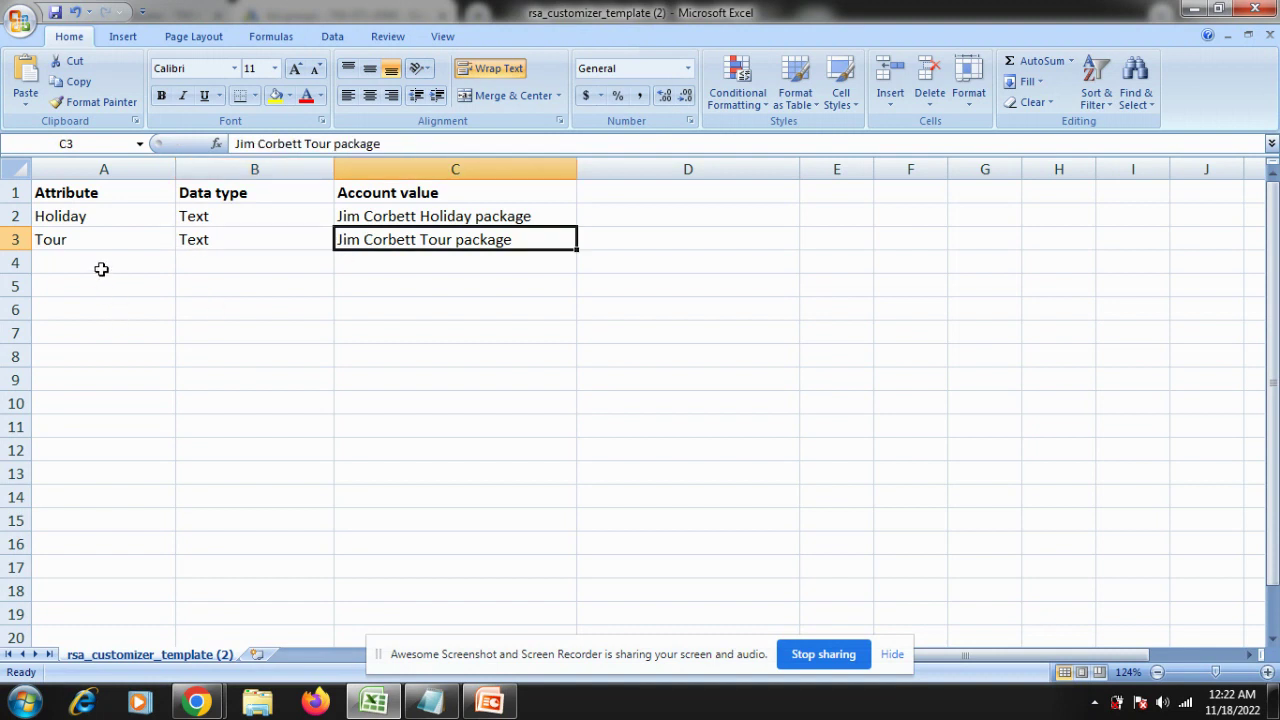
left_click(99, 216)
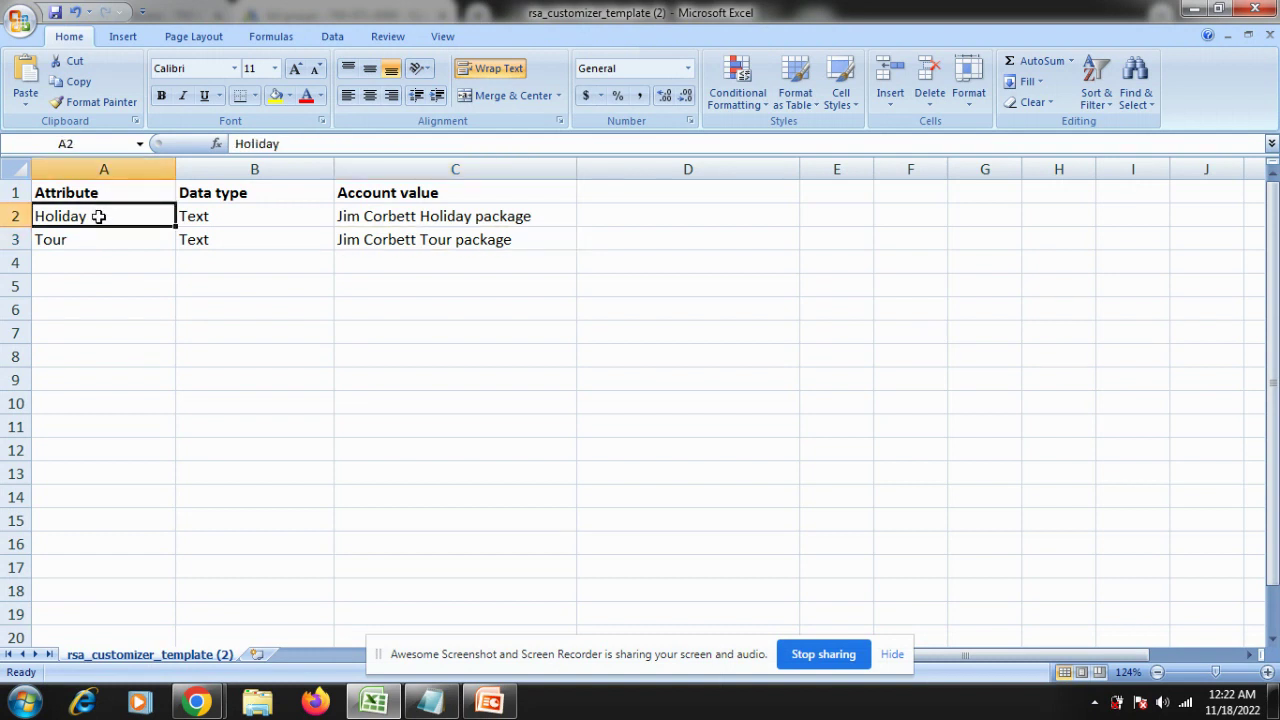
Compare the campaign's ad groups in Google Ads with the attributes listed in the Excel template.
mouse_move(196, 703)
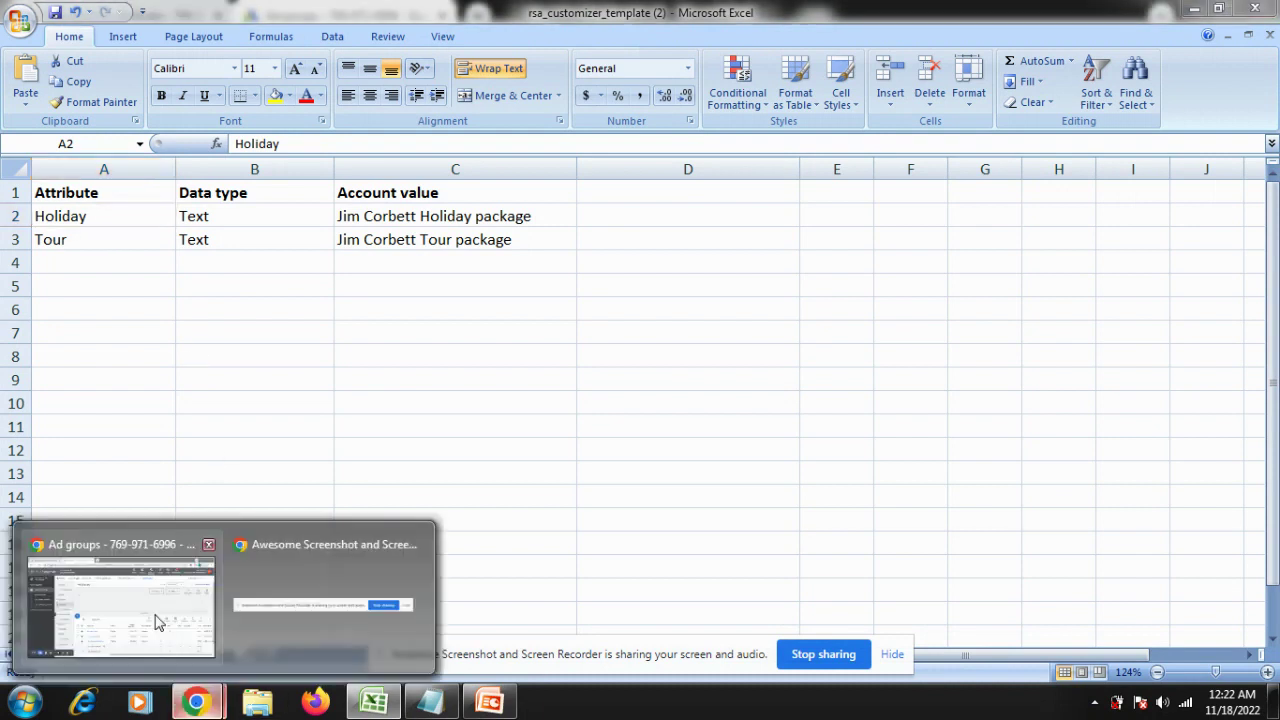
left_click(137, 608)
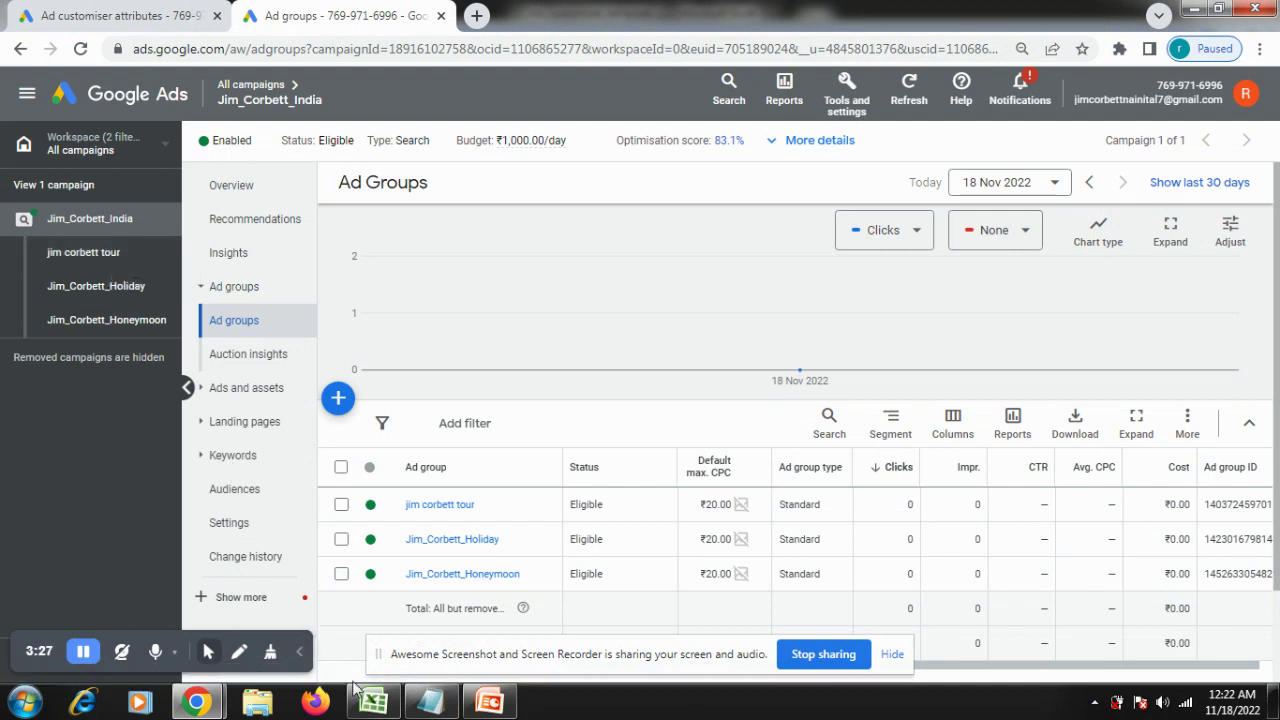
left_click(378, 703)
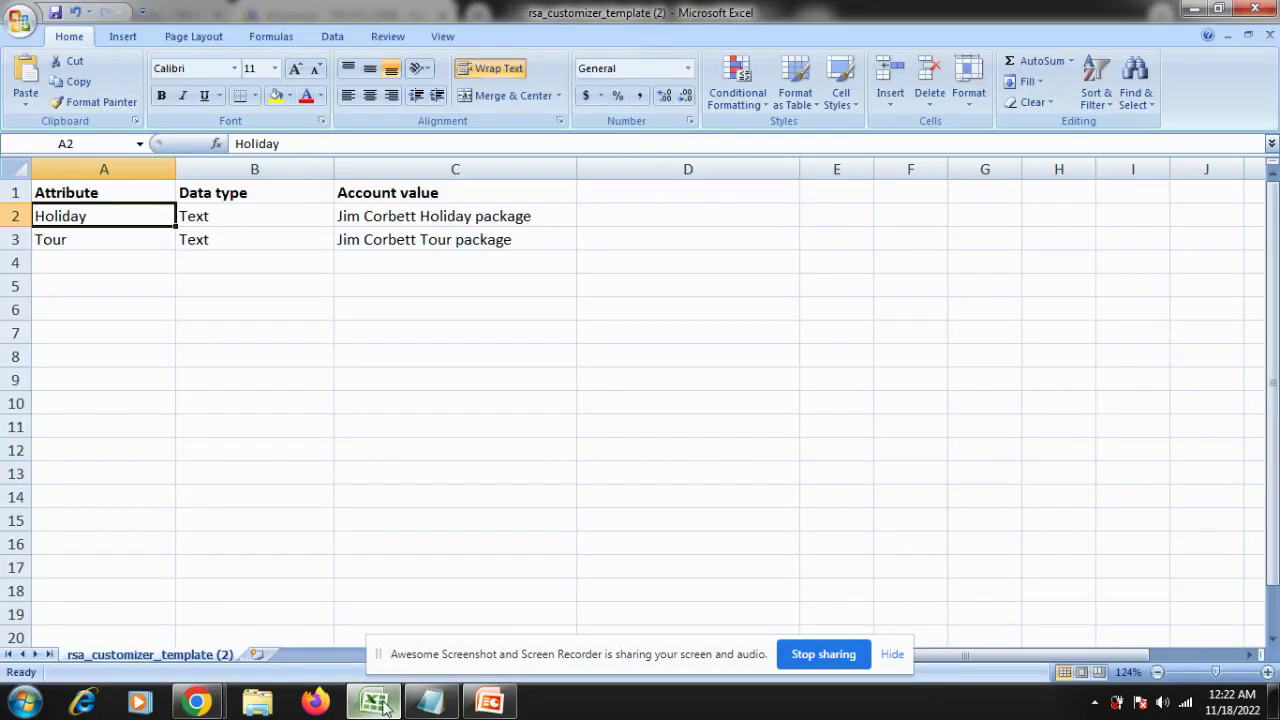
left_click(77, 240)
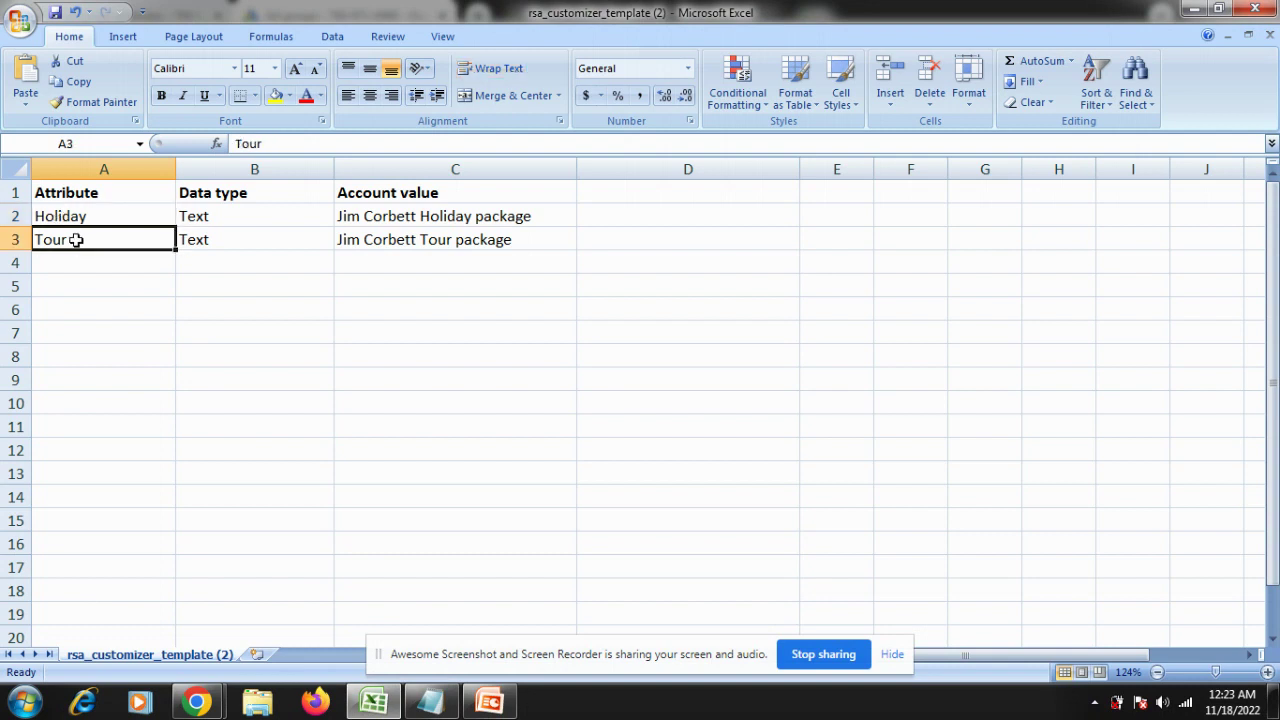
Add the attribute Honeymoon in A4 and copy the Text data type from B3 into B4.
left_click(70, 264)
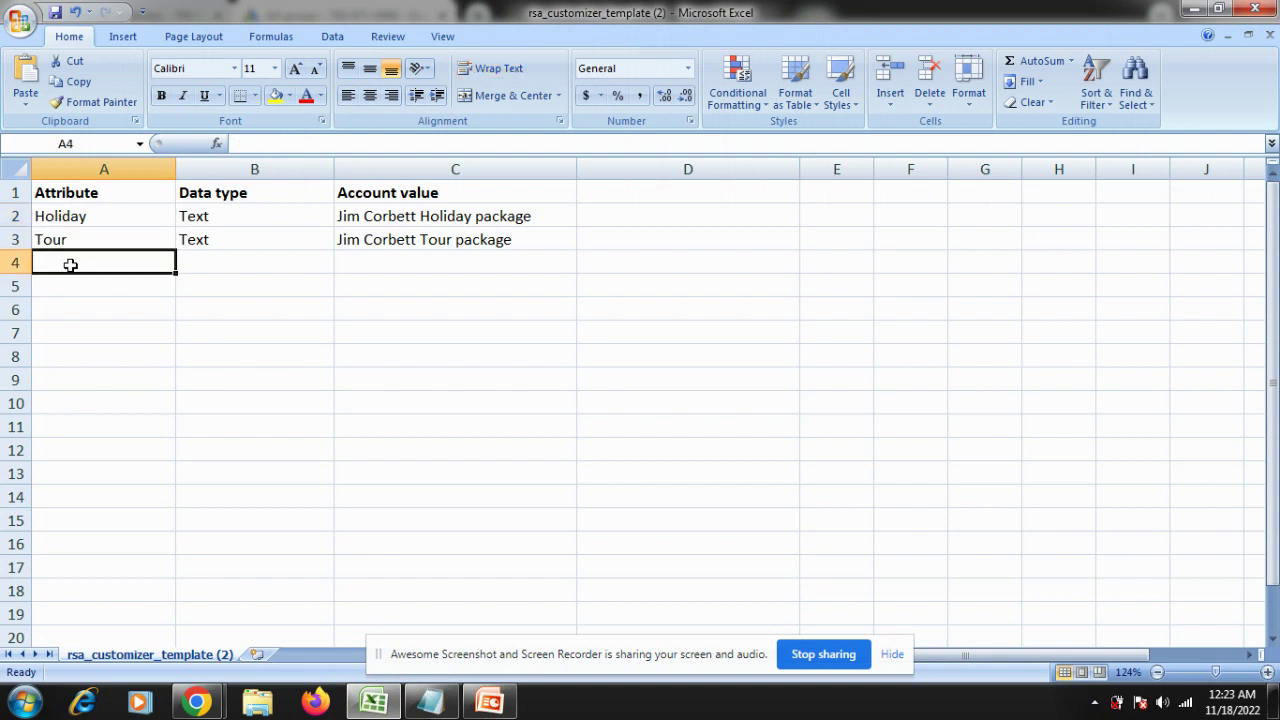
type("Honeymoon")
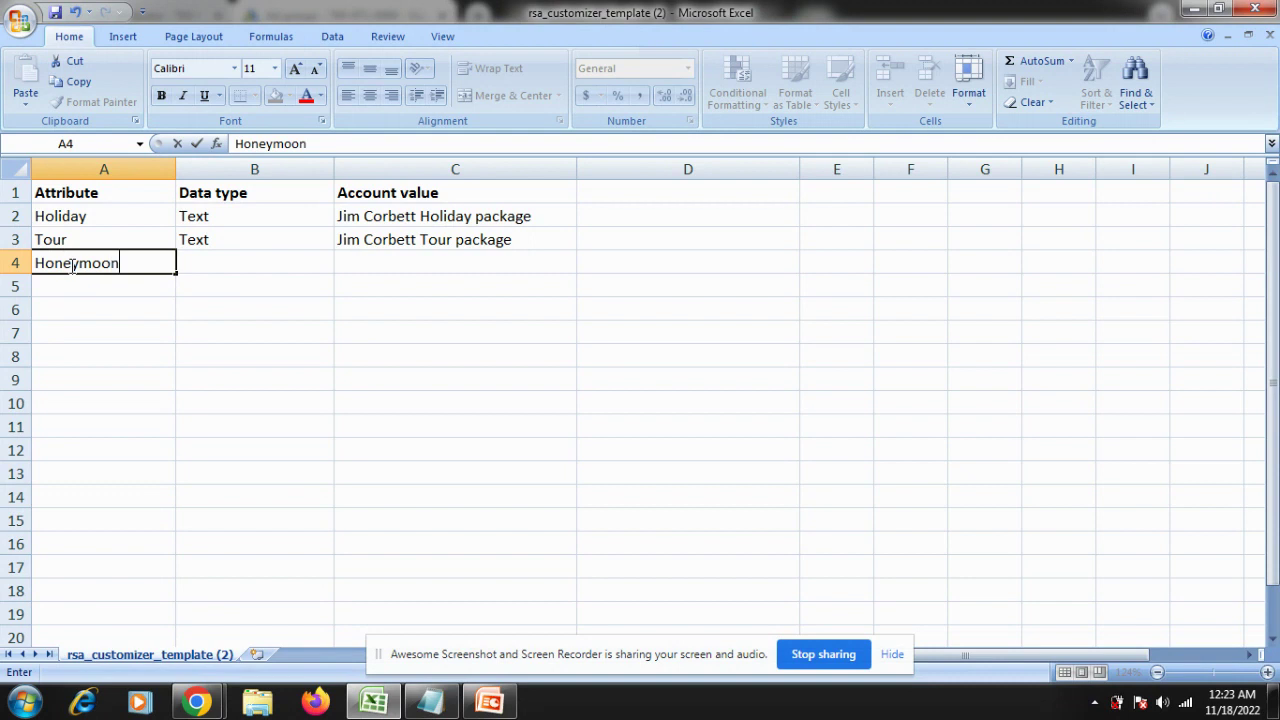
left_click(237, 258)
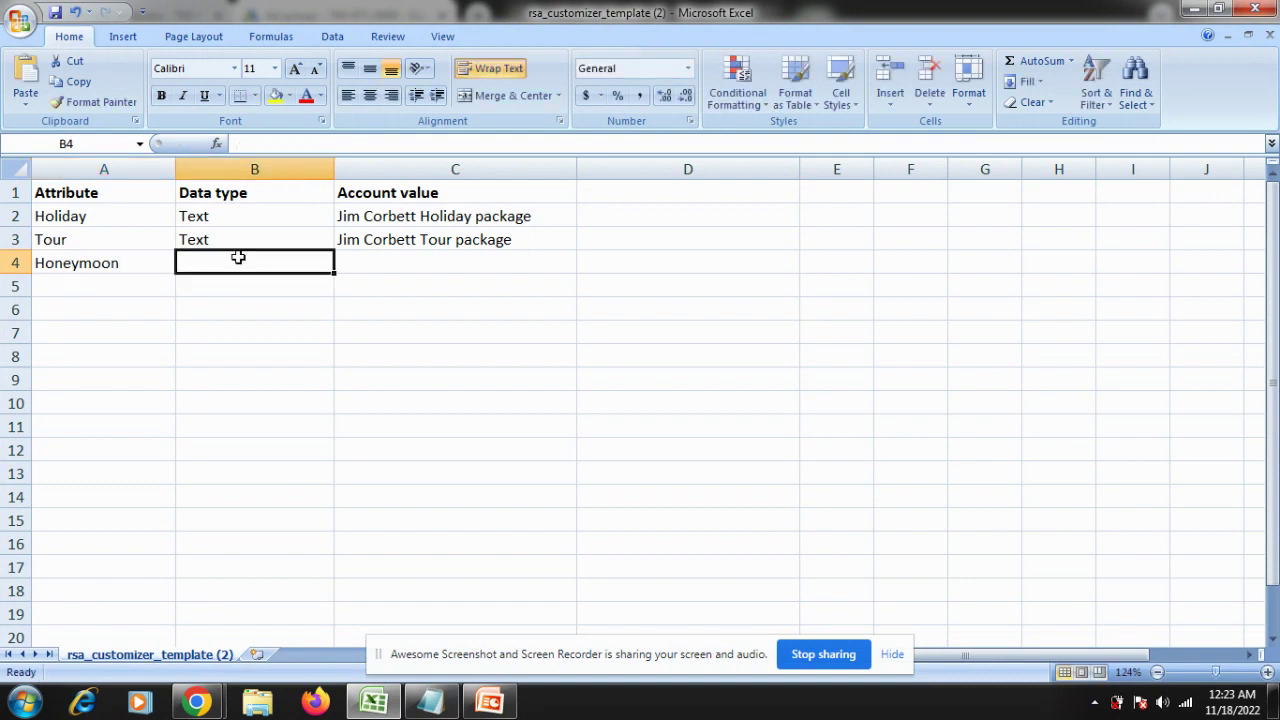
left_click(251, 234)
key("ctrl+c")
left_click(237, 263)
key("ctrl+v")
Copy the Tour account value into C4, reword it to "Jim Corbett Honeymoon package", and widen column C to fit.
left_click(350, 264)
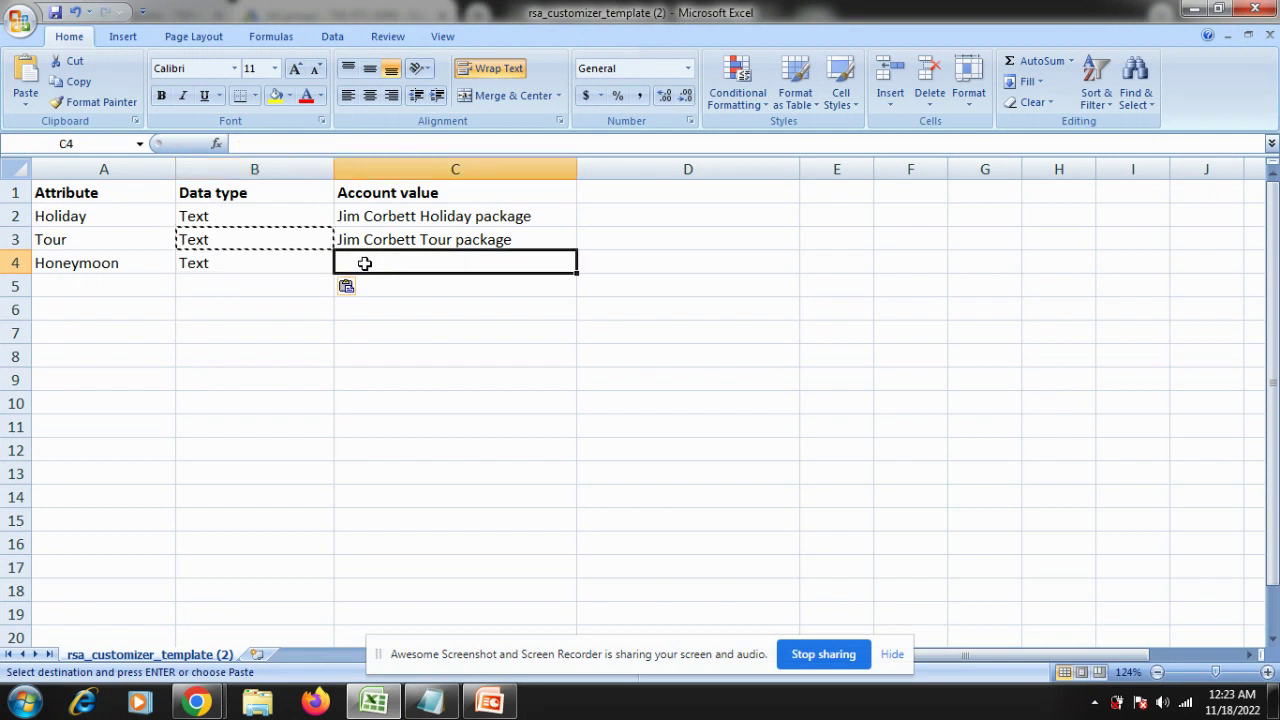
left_click(400, 240)
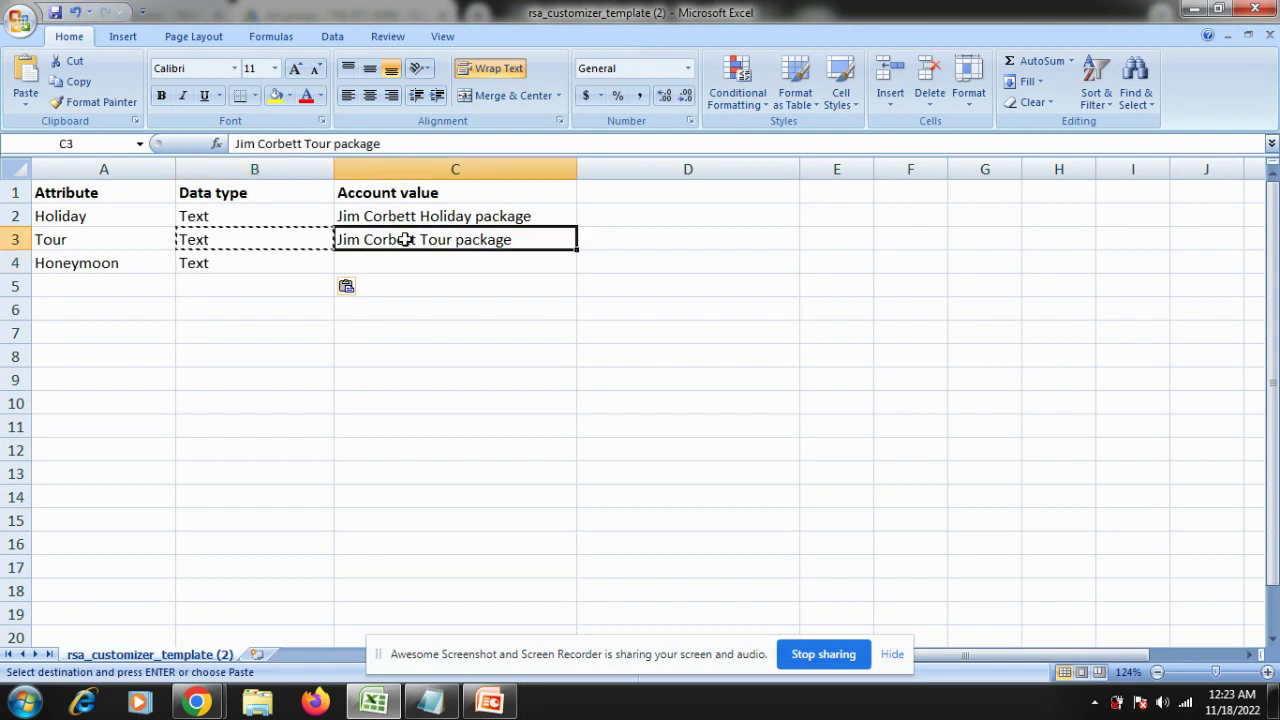
key("ctrl+c")
left_click(384, 265)
key("ctrl+v")
double_click(559, 263)
key("ctrl+Left")
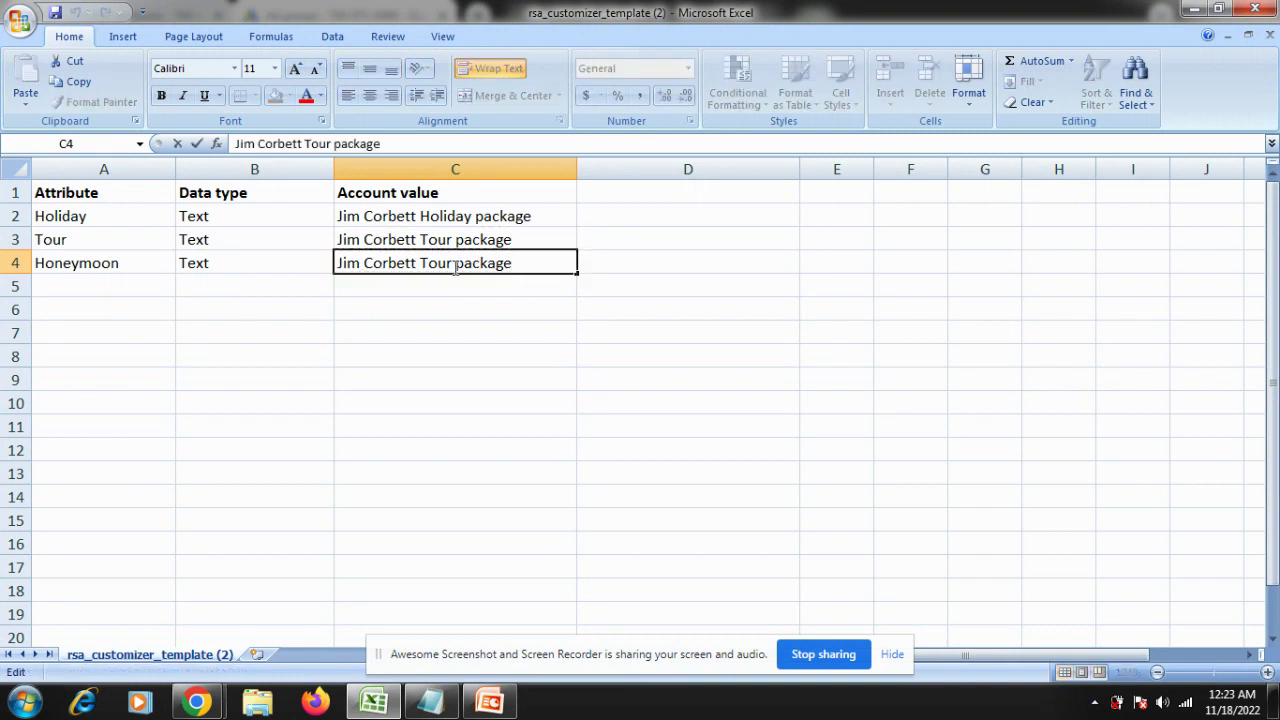
key("BackSpace")
key("BackSpace")
key("BackSpace")
key("BackSpace")
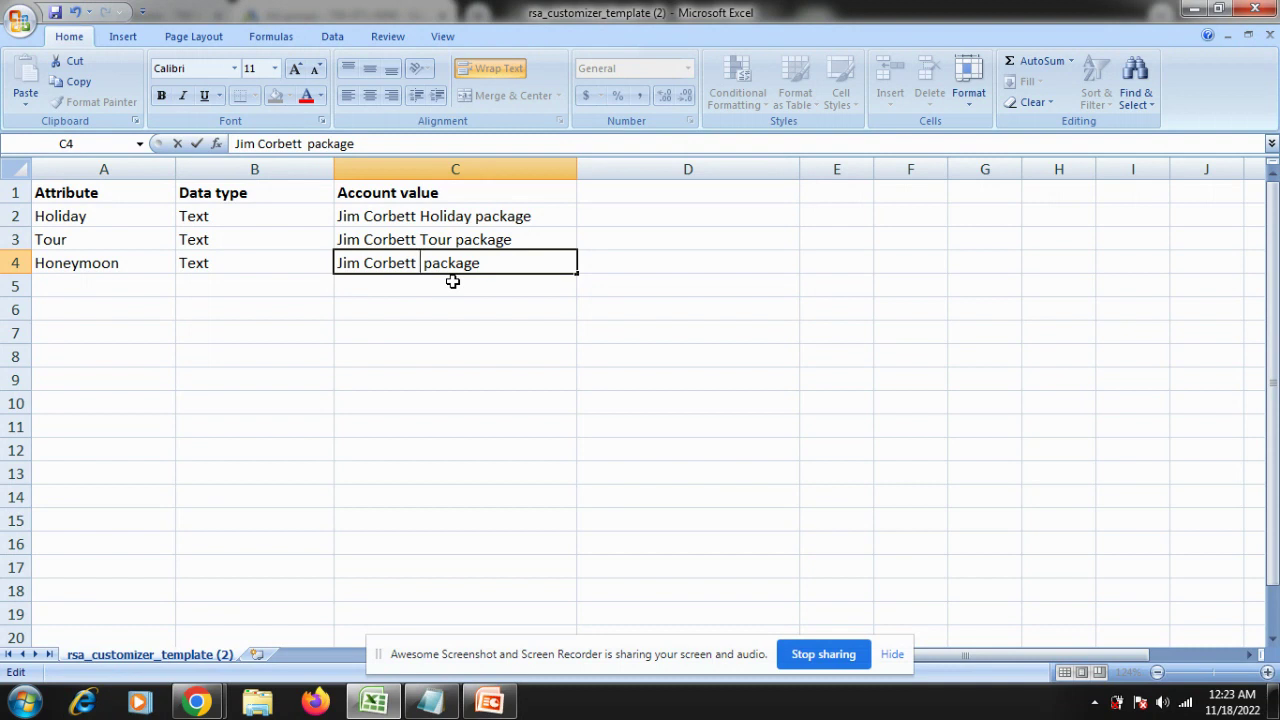
type("Honeymoon")
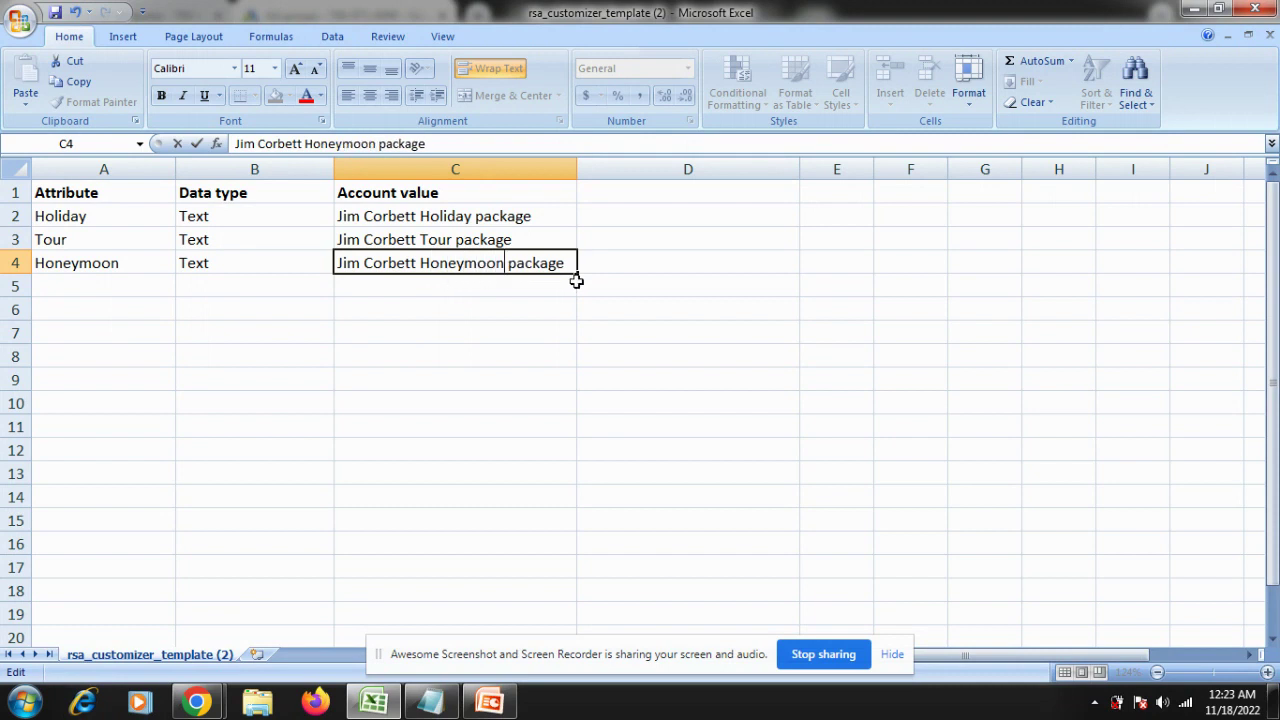
left_click(668, 255)
left_click_drag(580, 172, 621, 169)
Count the characters of each account value with =LEN(C2) in D2, and fill the formula down to D4.
left_click(687, 216)
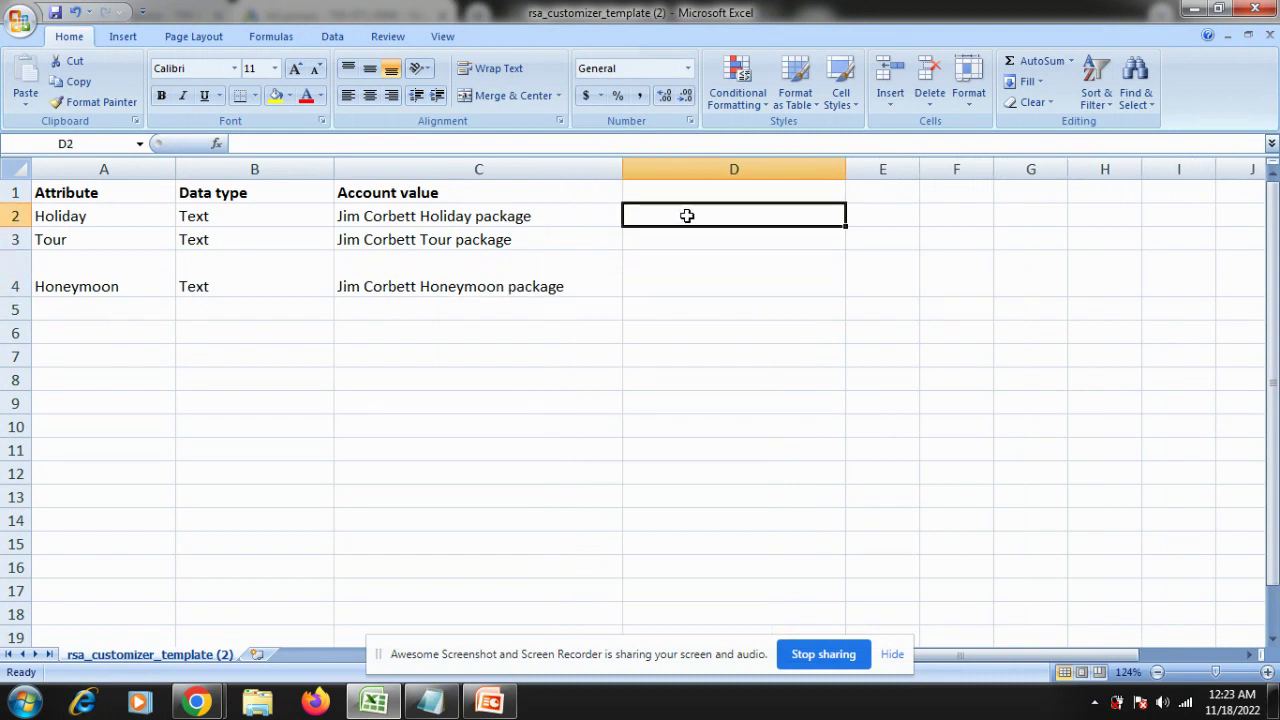
type("=")
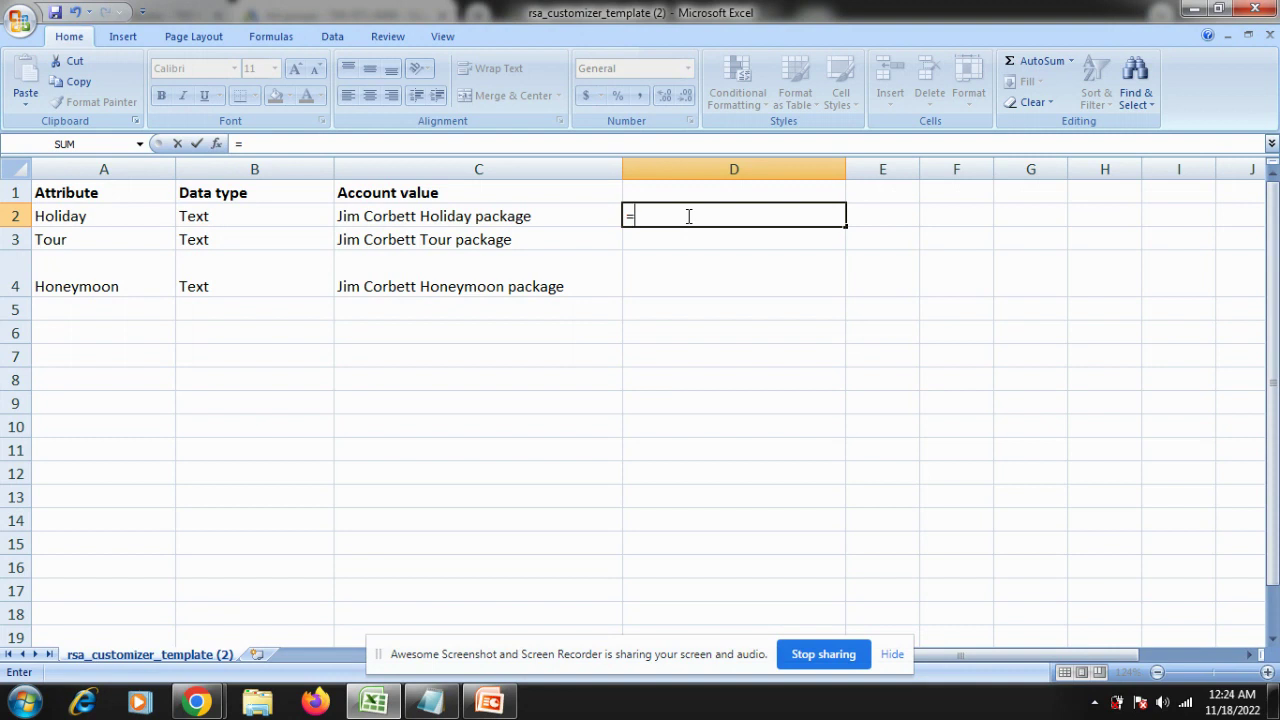
type("len")
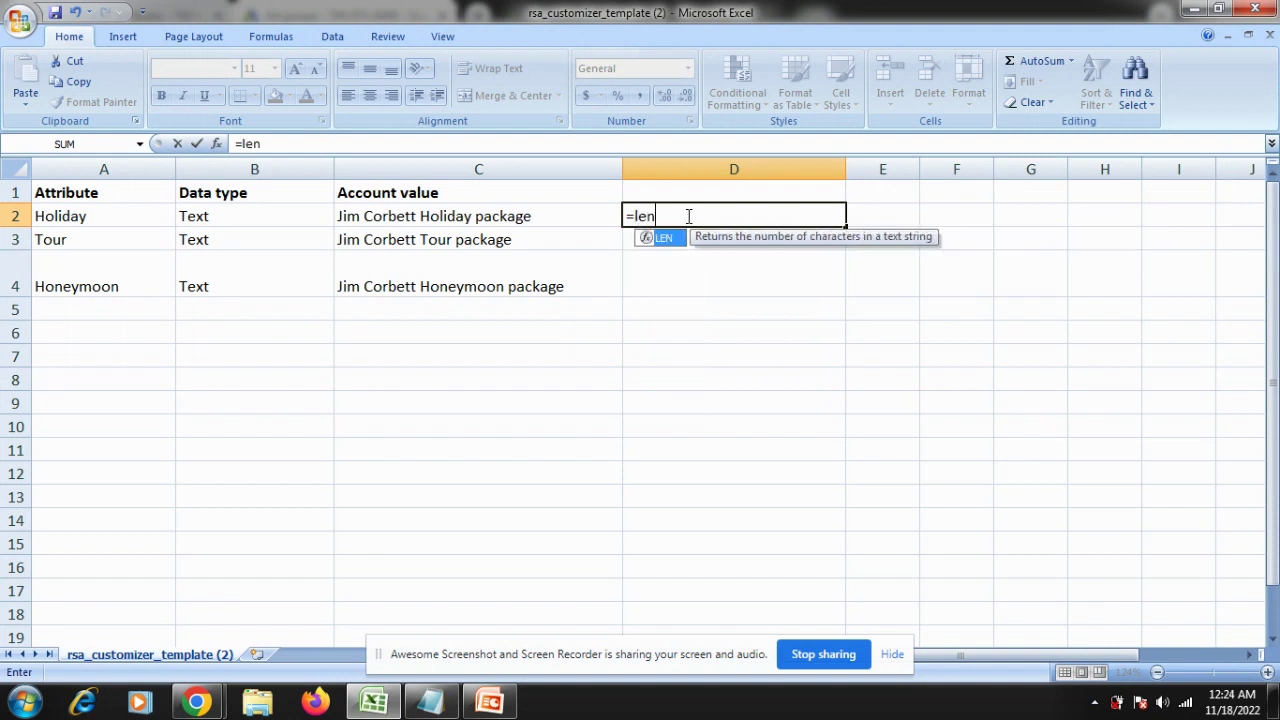
type("(")
left_click(502, 217)
type(")")
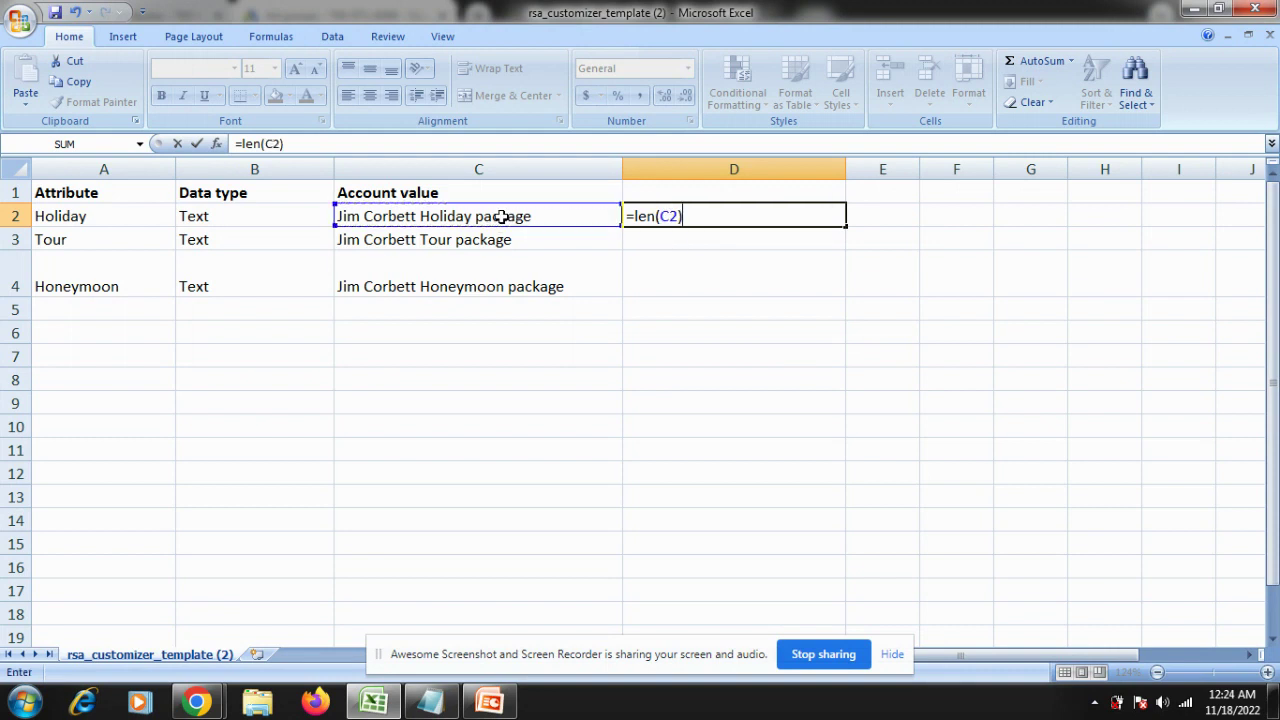
key("Return")
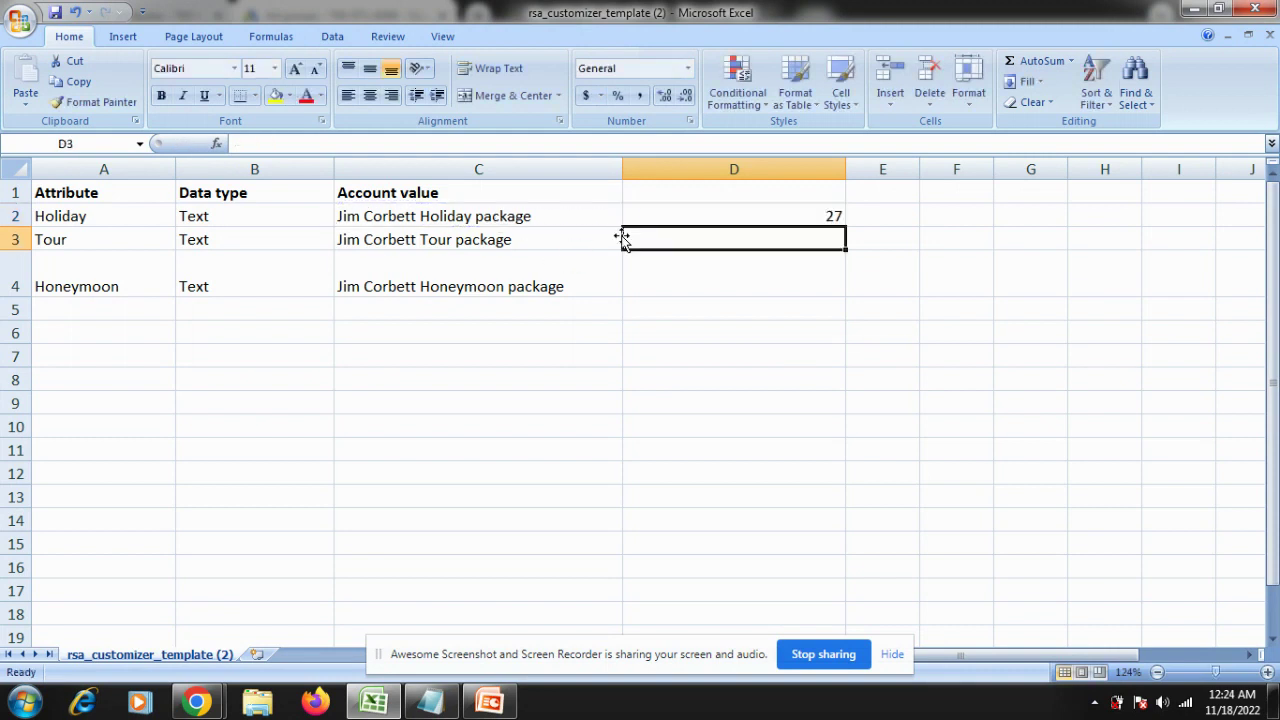
left_click(710, 217)
left_click_drag(845, 226, 840, 300)
left_click(805, 370)
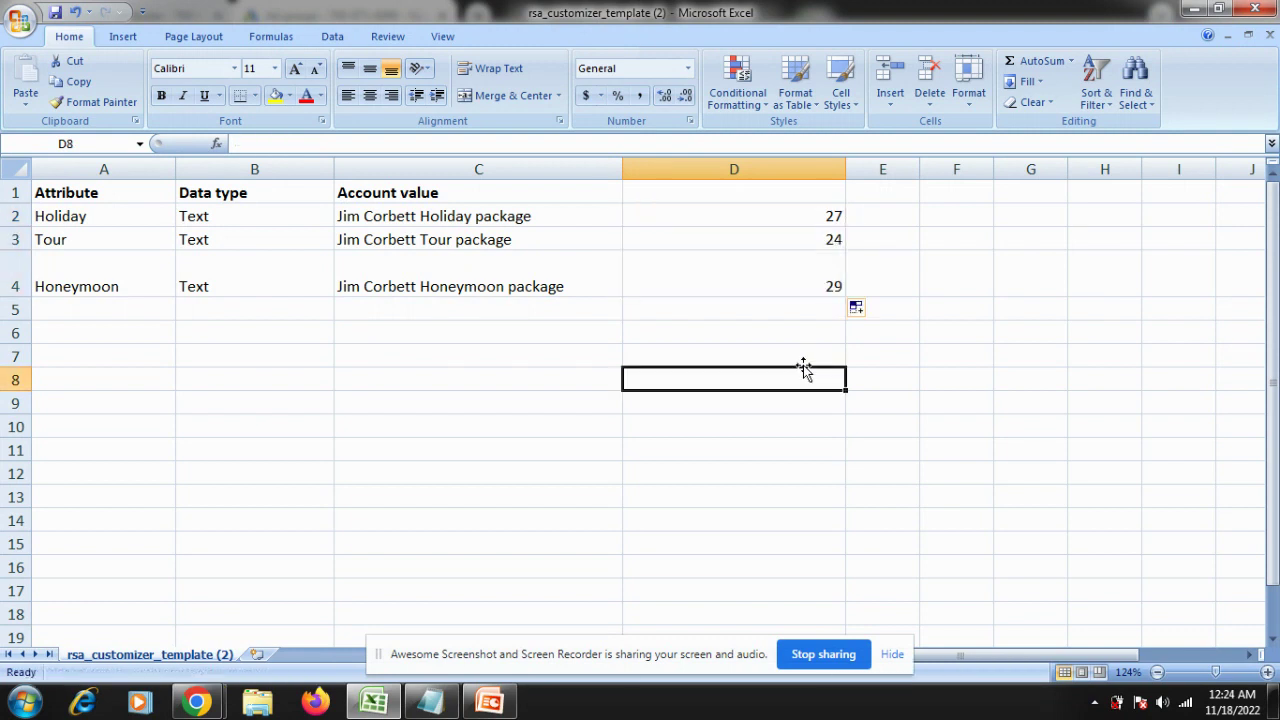
Check the three account values in C2:C4 against their character counts in D2:D4.
left_click(480, 286)
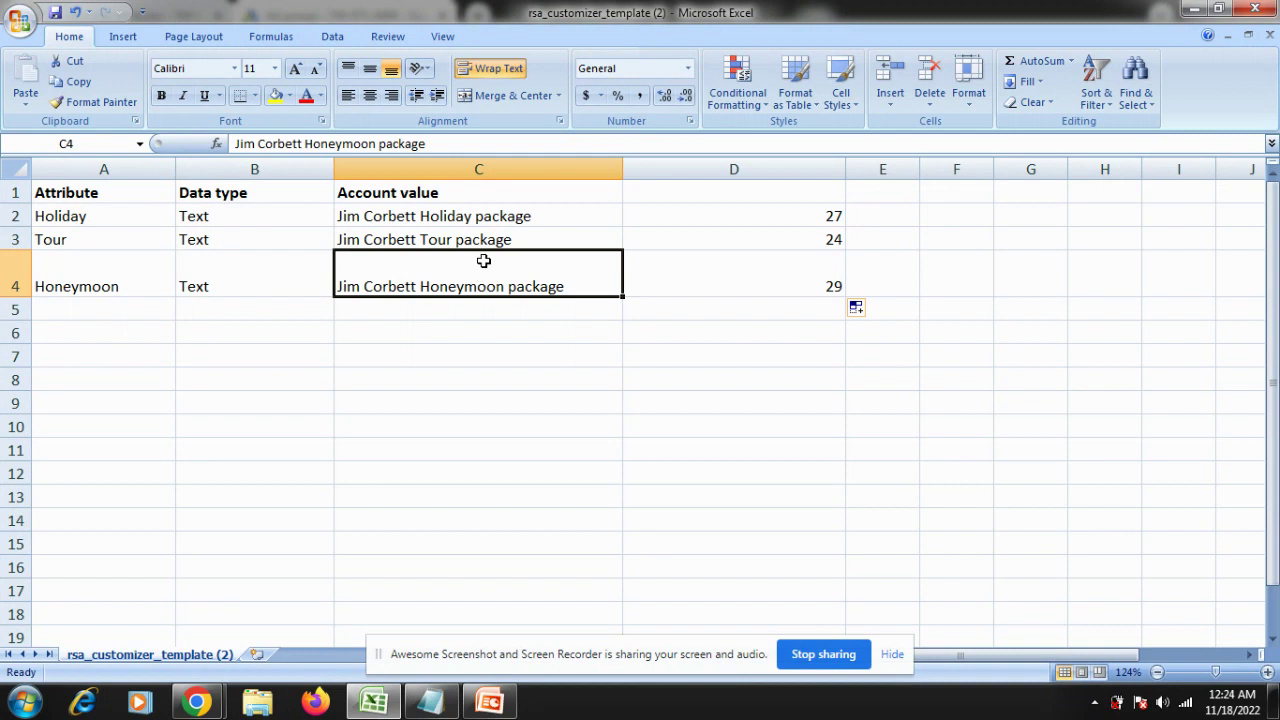
left_click(484, 240)
left_click(488, 216)
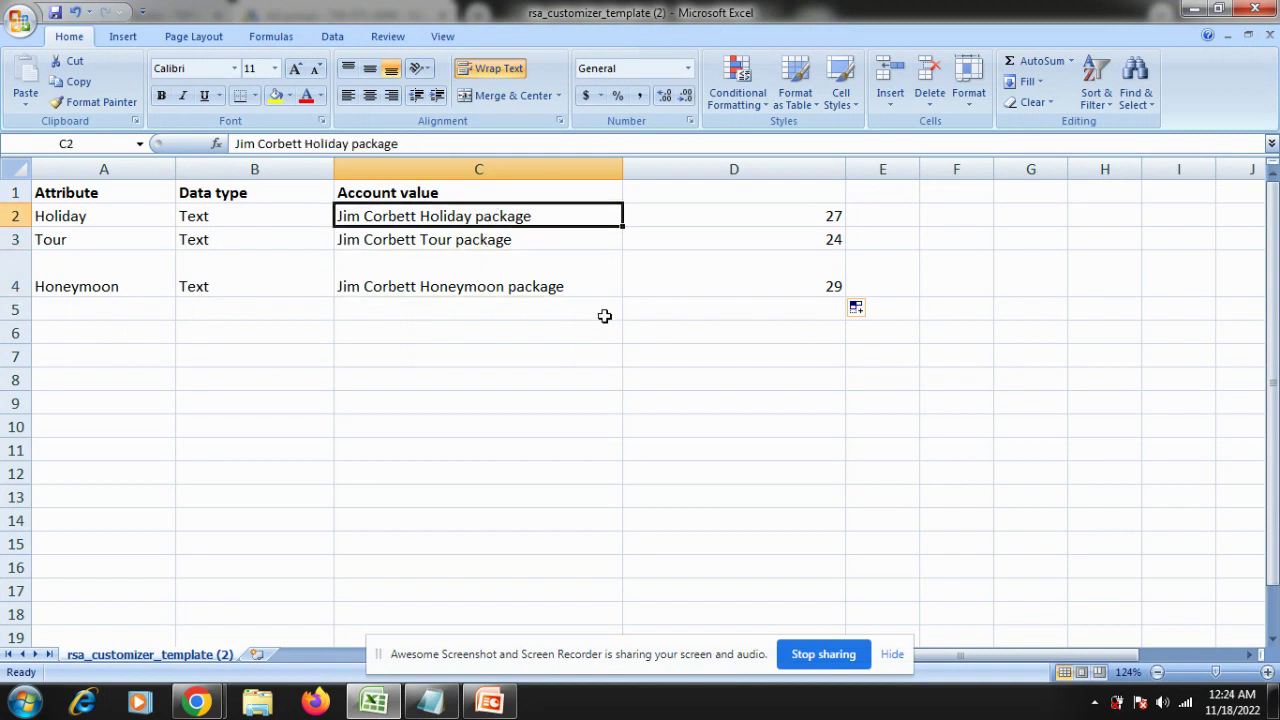
left_click_drag(763, 211, 769, 284)
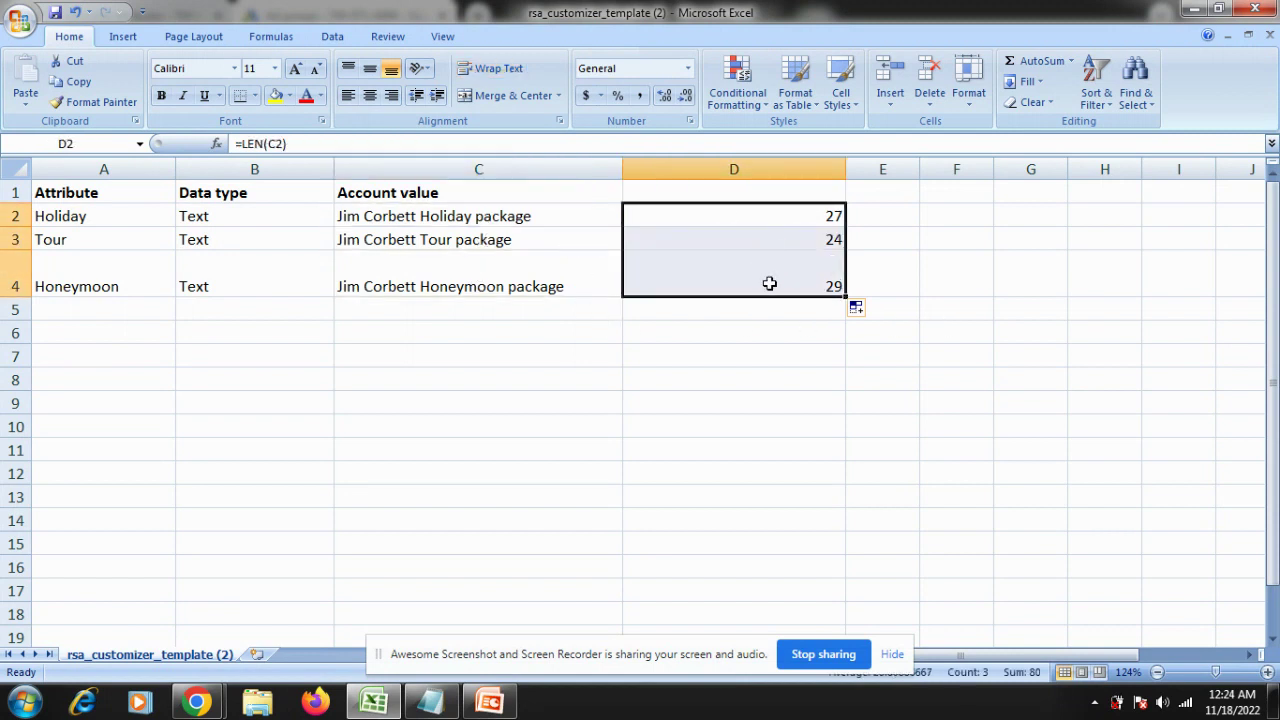
Clear the character-count formulas from D2:D4 and save the template, keeping the CSV format.
key("Delete")
left_click(752, 346)
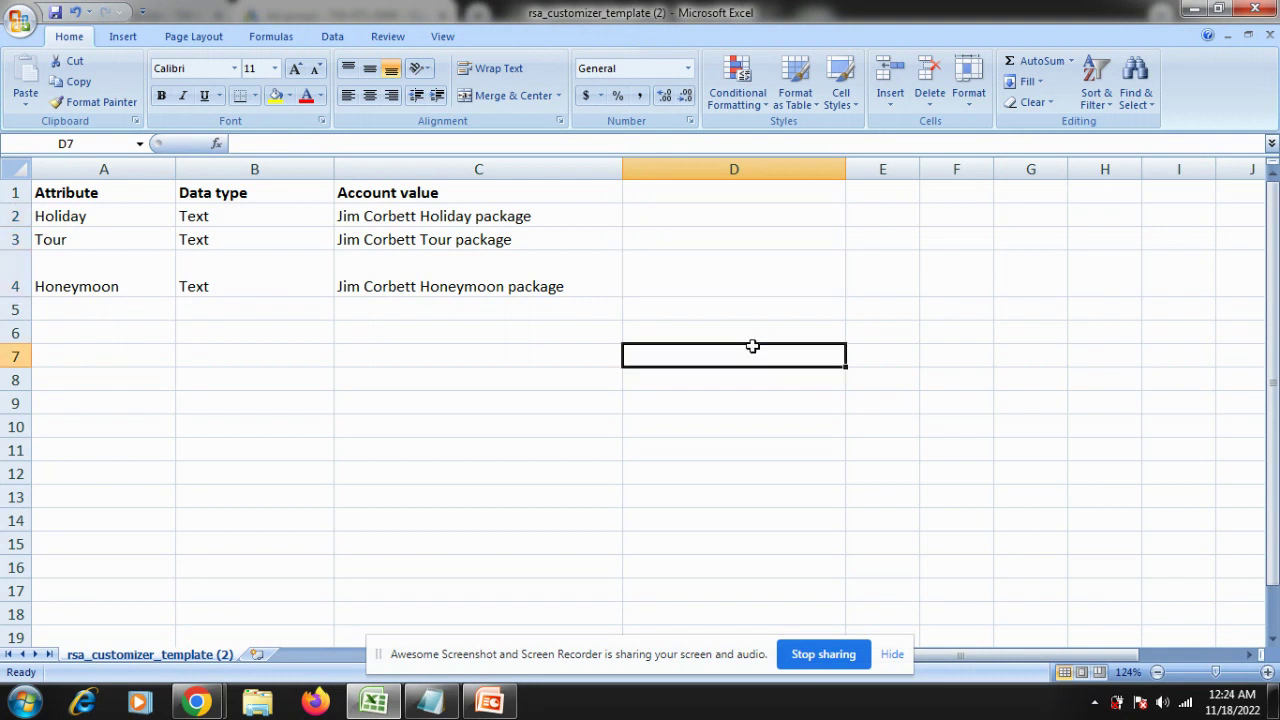
left_click(515, 338)
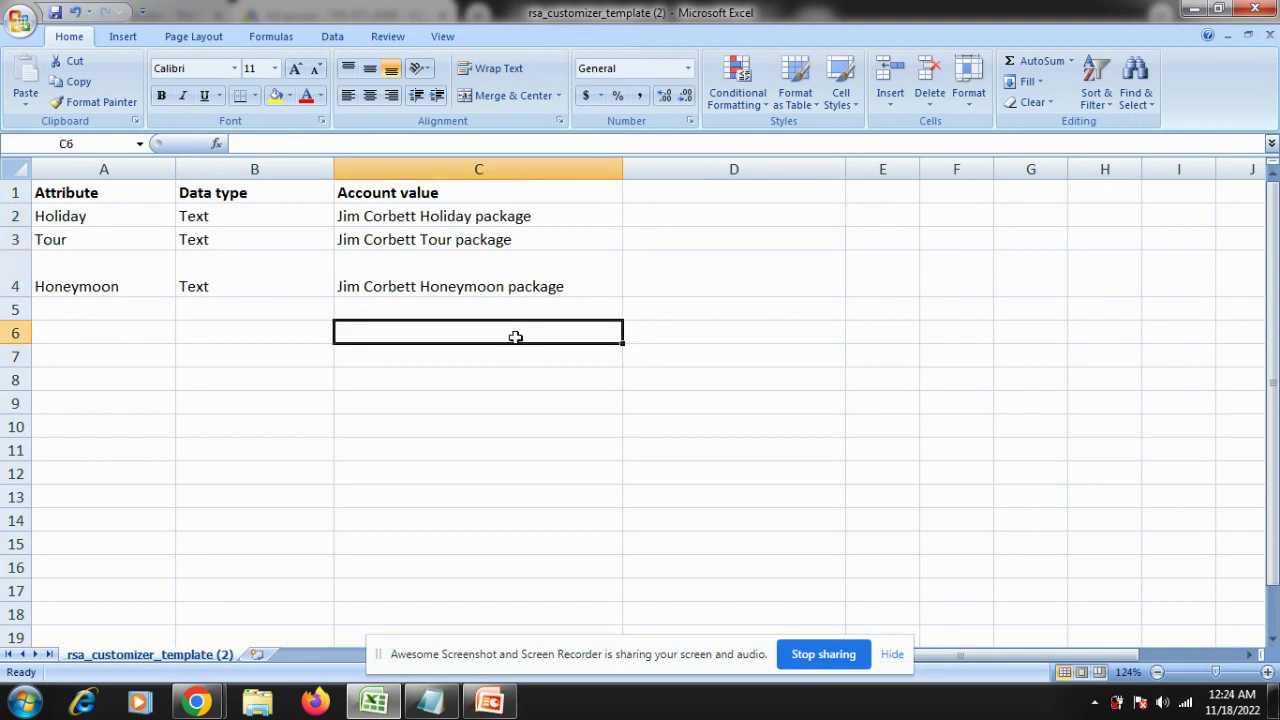
key("ctrl+s")
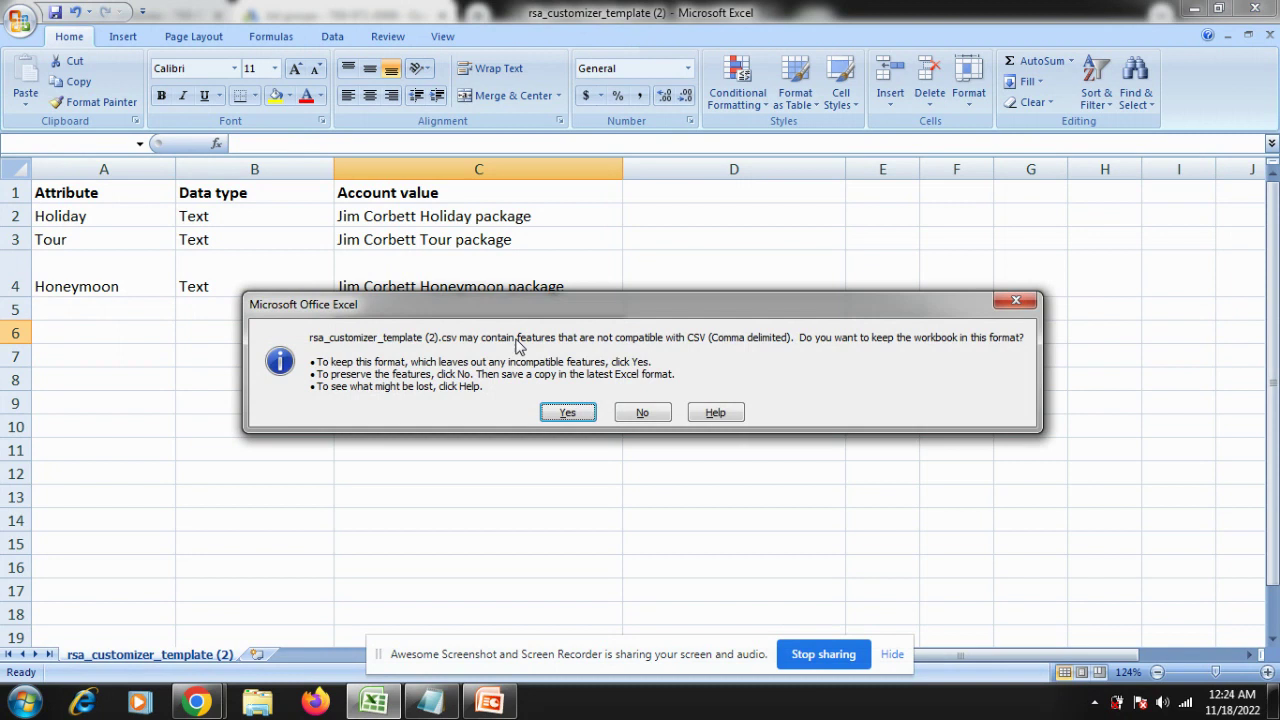
left_click(568, 413)
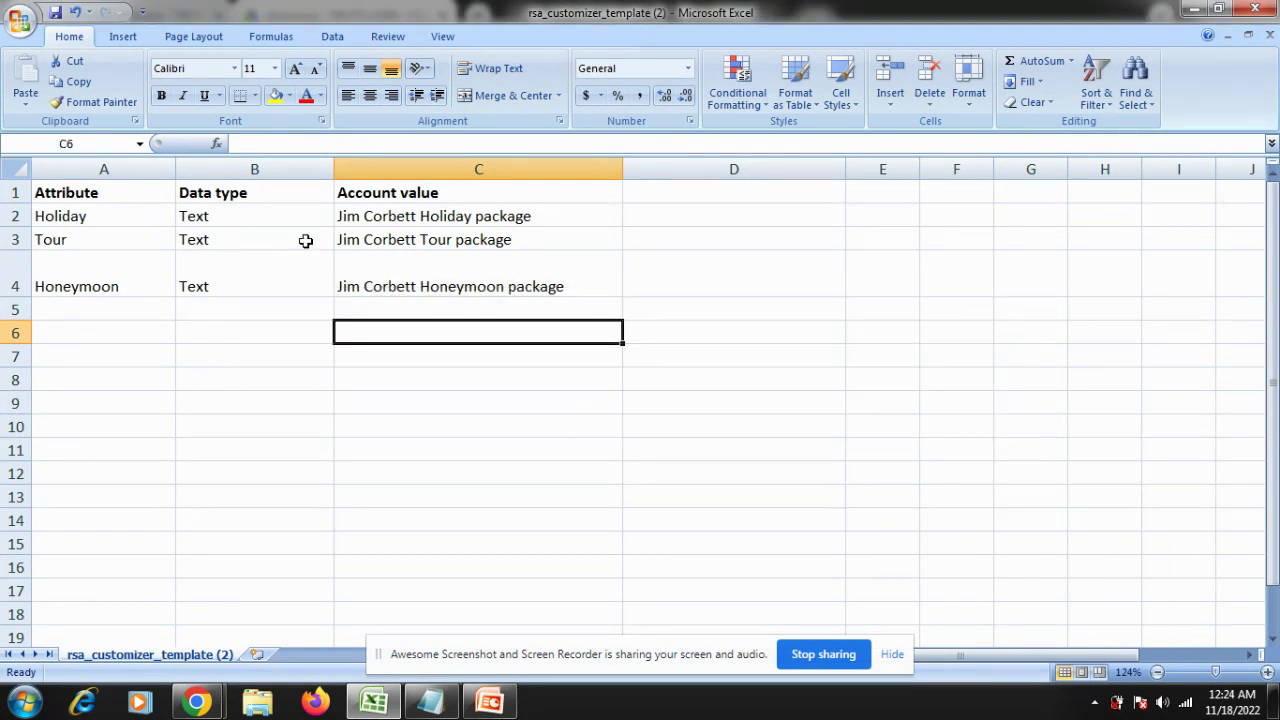
Check the Data type and Account value headers, then save the template again in CSV format.
left_click(212, 194)
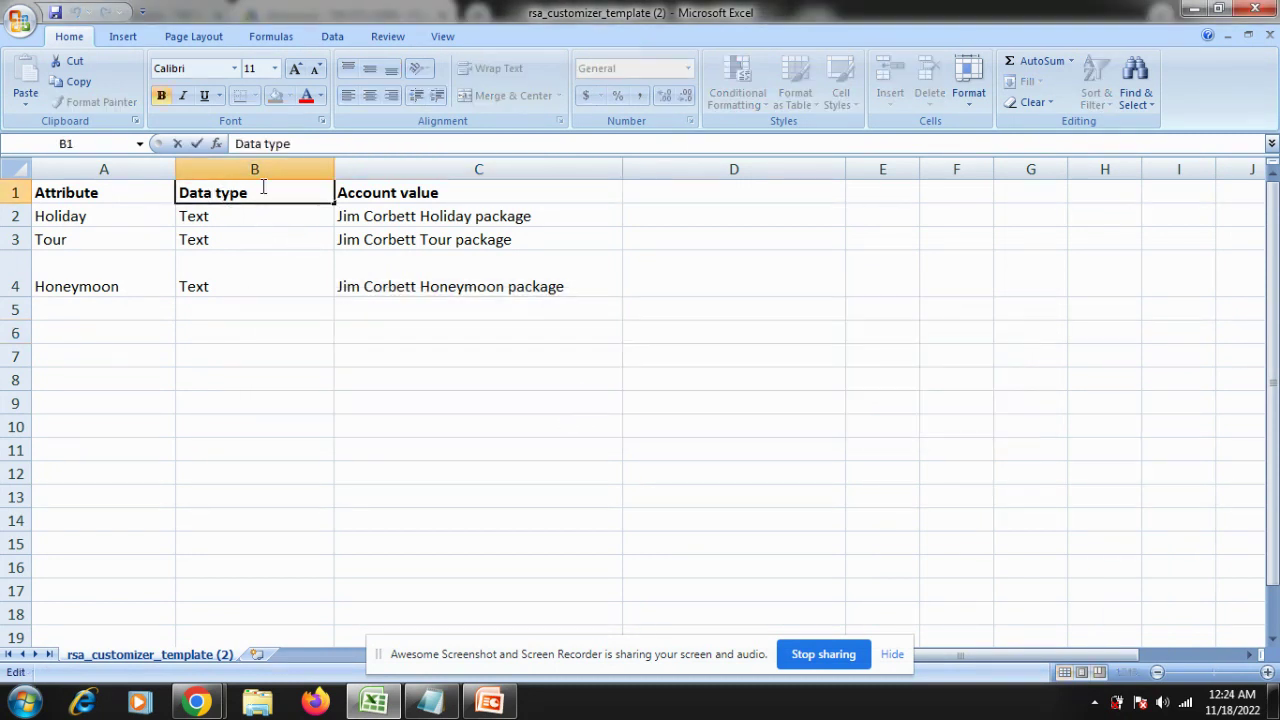
left_click(440, 192)
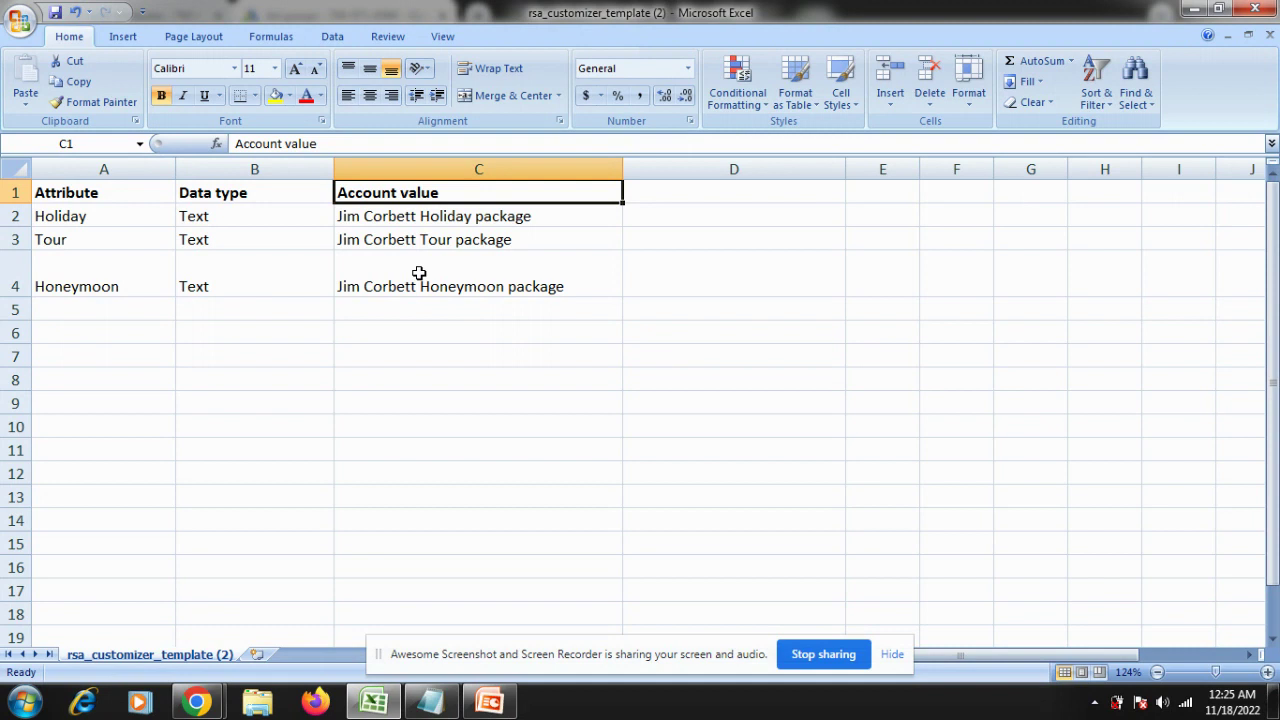
left_click(421, 332)
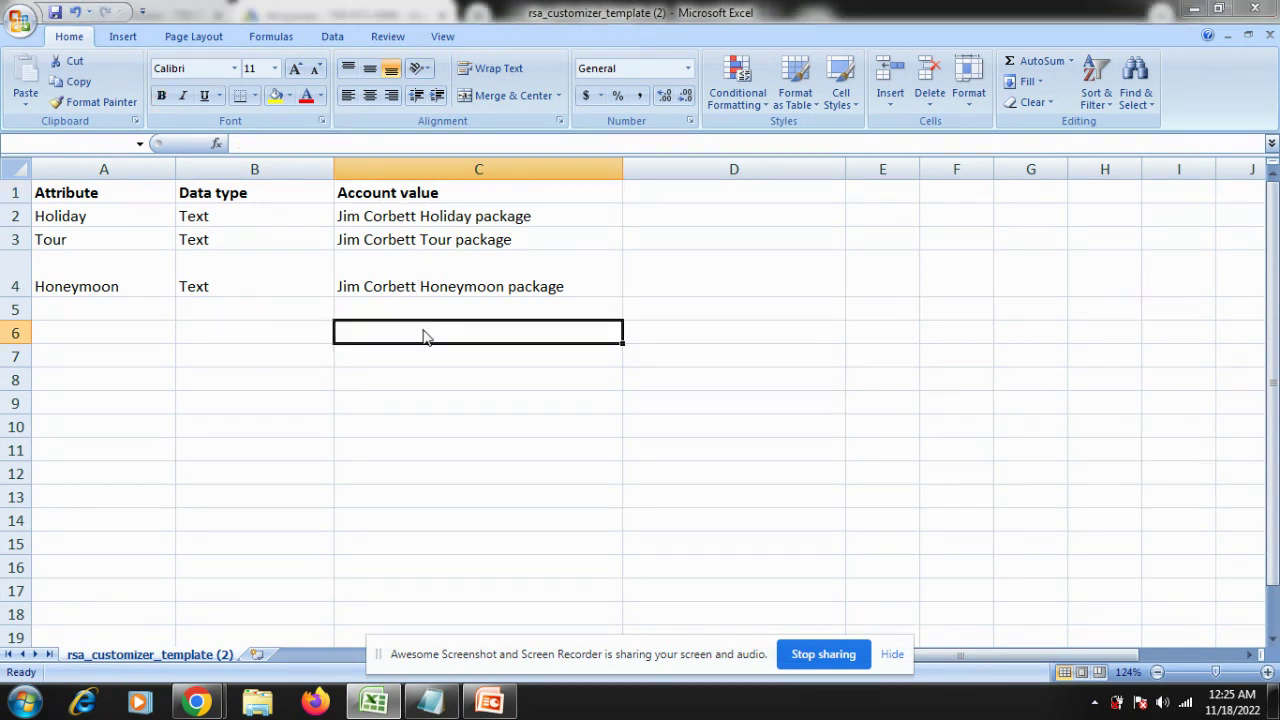
left_click(562, 411)
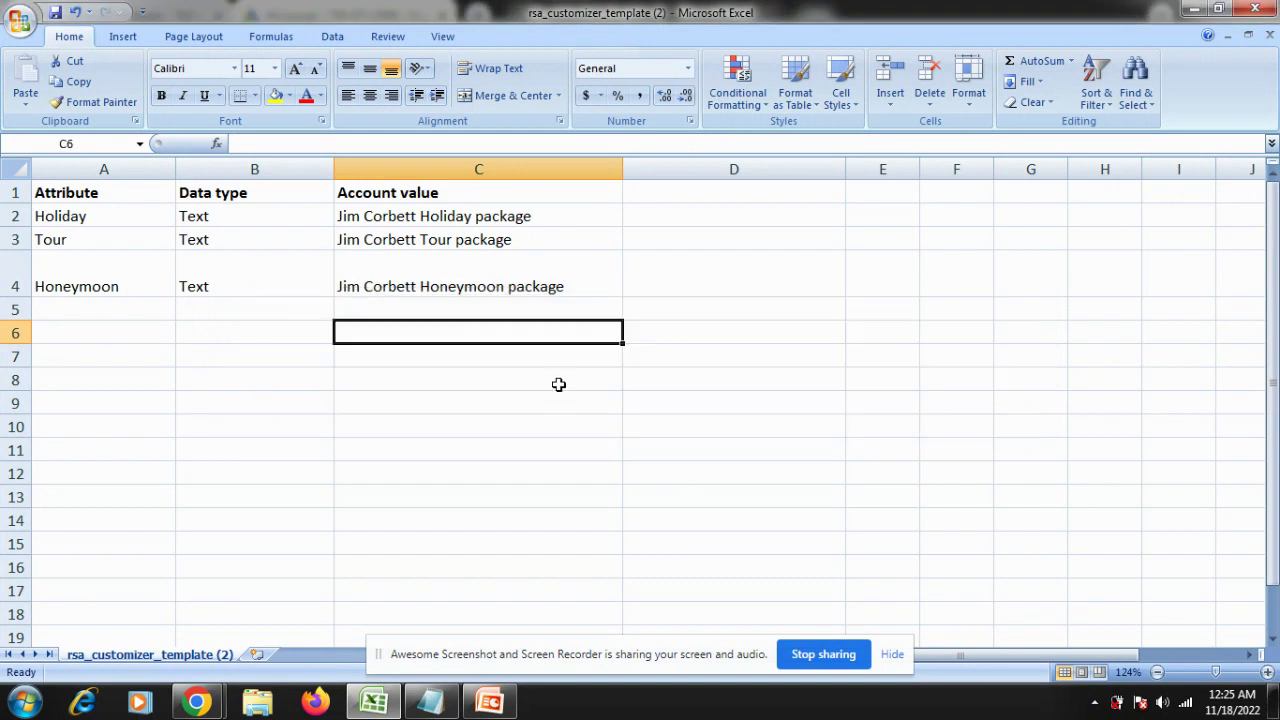
Check the Honeymoon row's attribute, data type and account value in A4:C4.
left_click(92, 283)
left_click(221, 284)
left_click(348, 285)
left_click(105, 287)
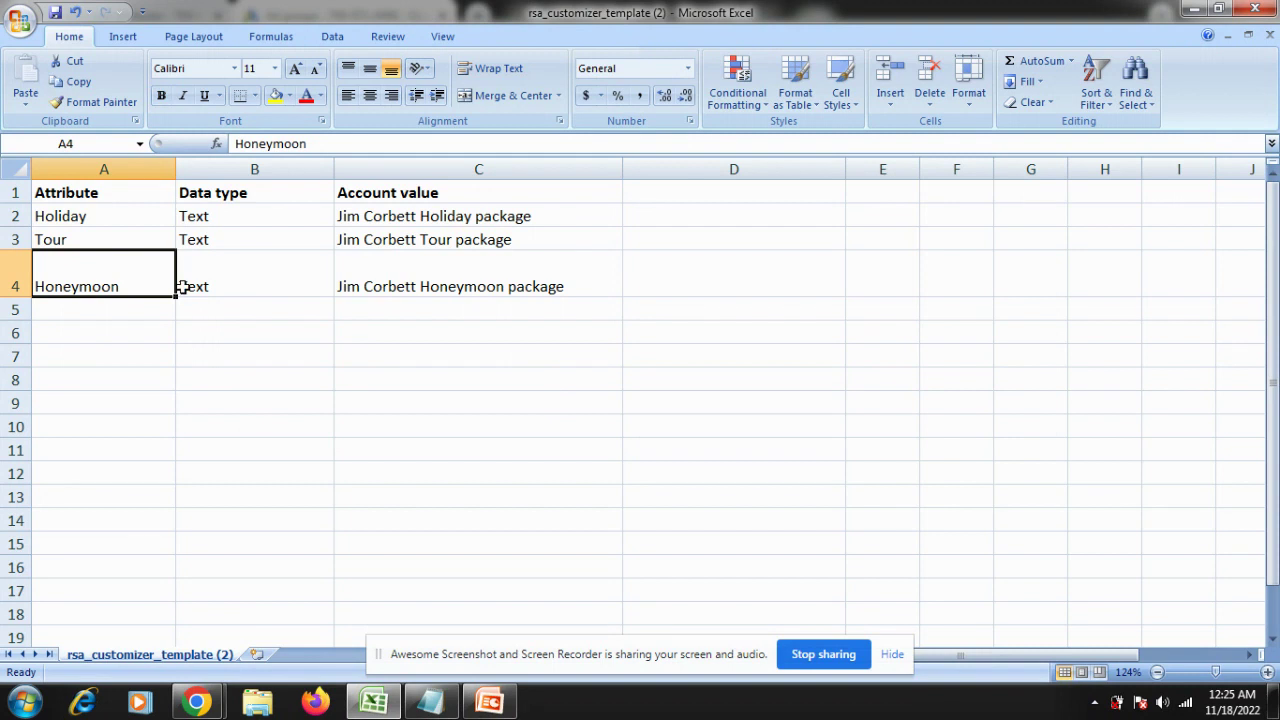
left_click(262, 287)
left_click(355, 287)
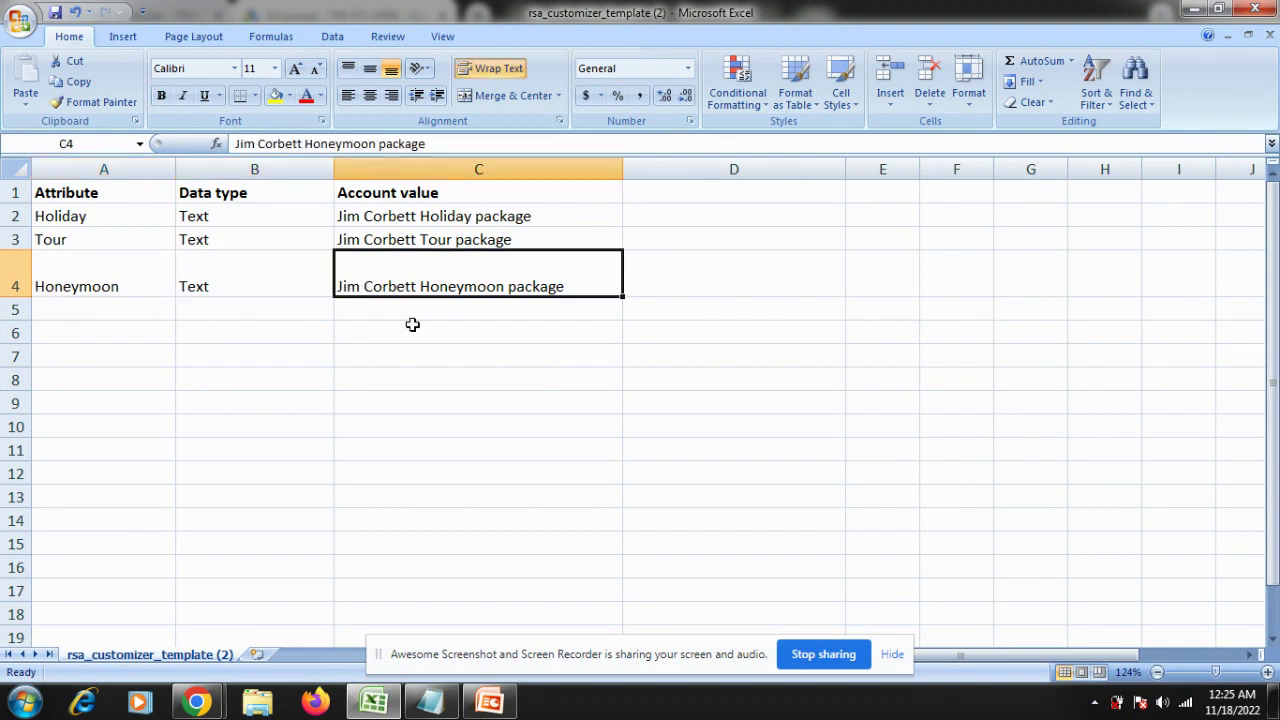
Switch to Google Ads in Chrome, open the Data feeds page of Business data, and hide the account notice.
left_click(203, 705)
left_click(114, 590)
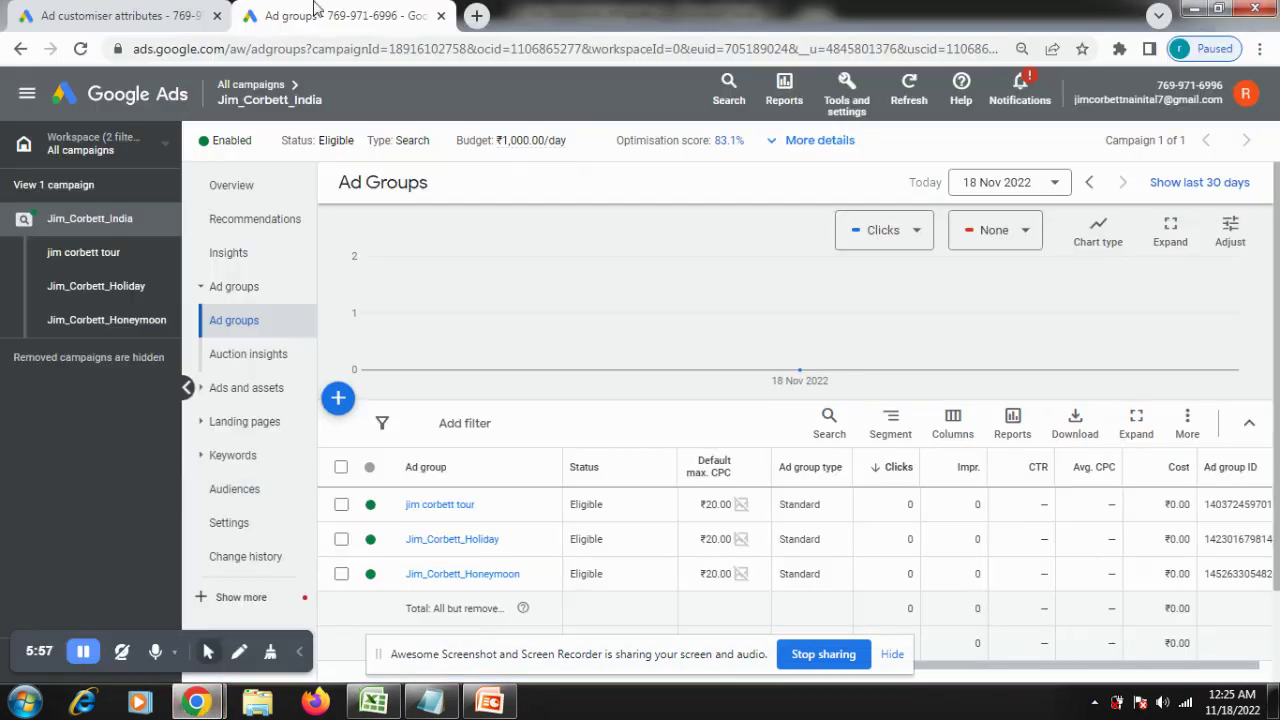
left_click(125, 15)
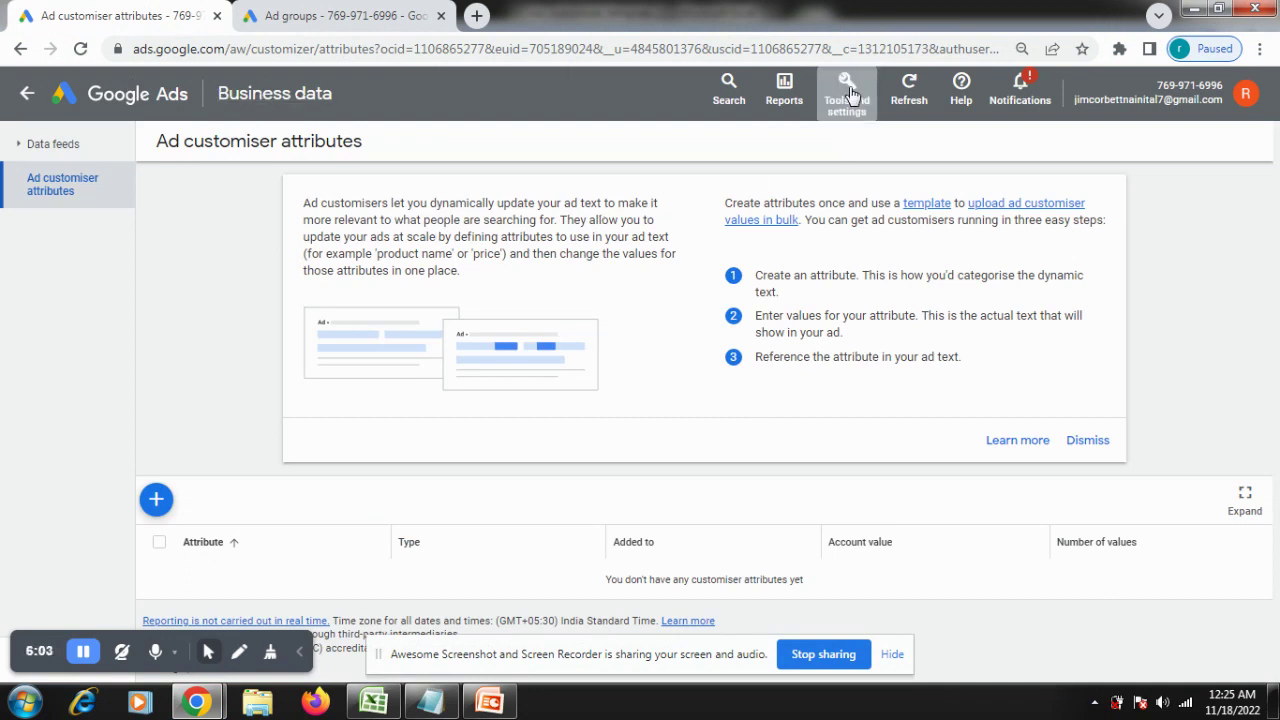
left_click(850, 93)
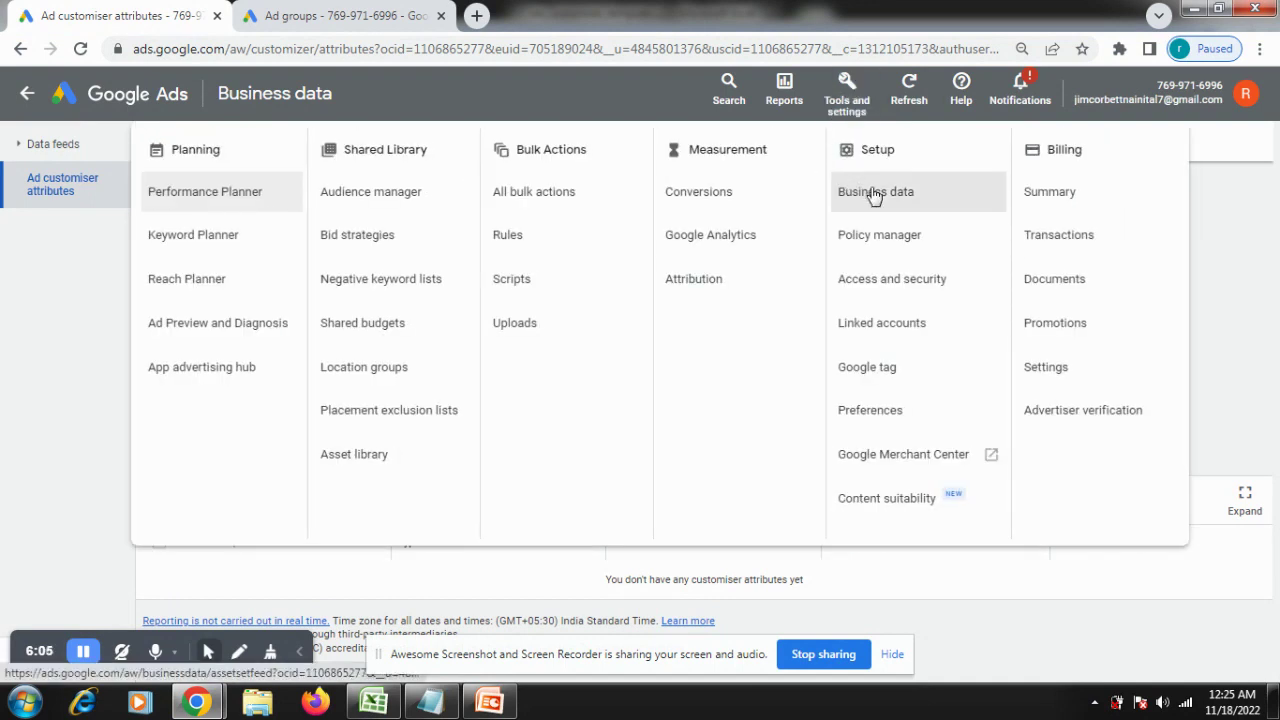
left_click(20, 275)
left_click(14, 150)
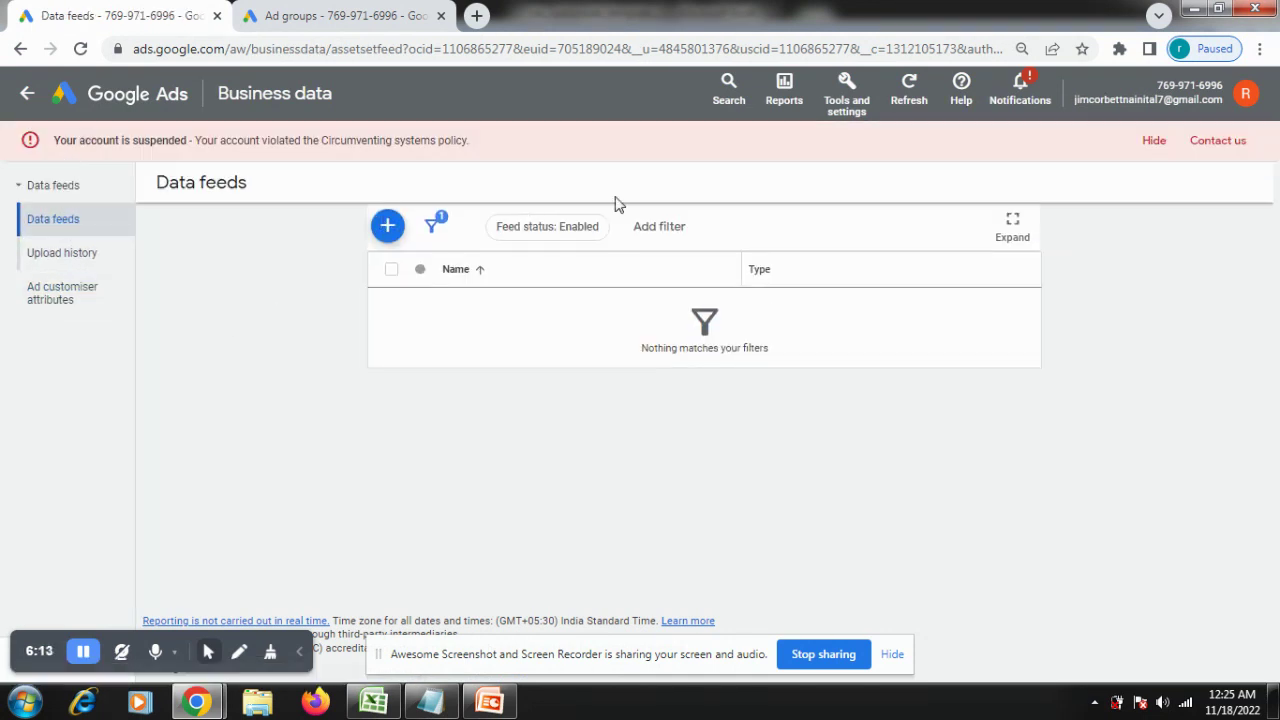
left_click(1154, 141)
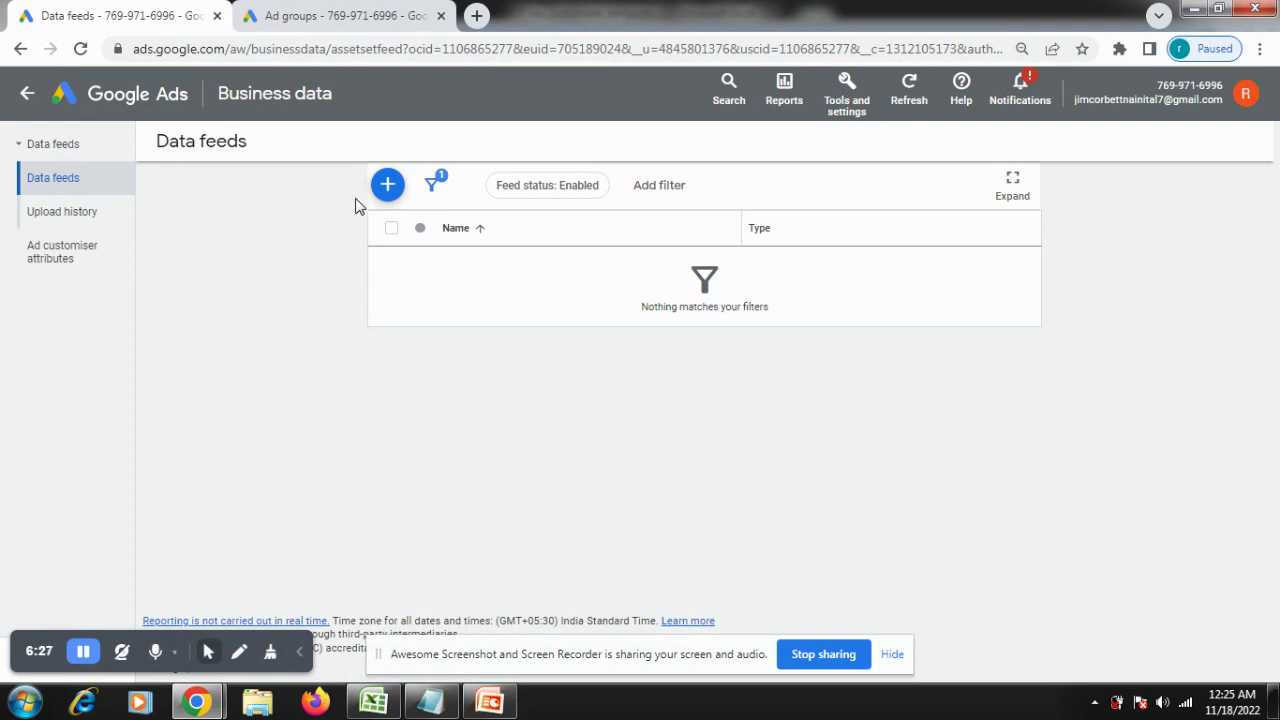
left_click(389, 193)
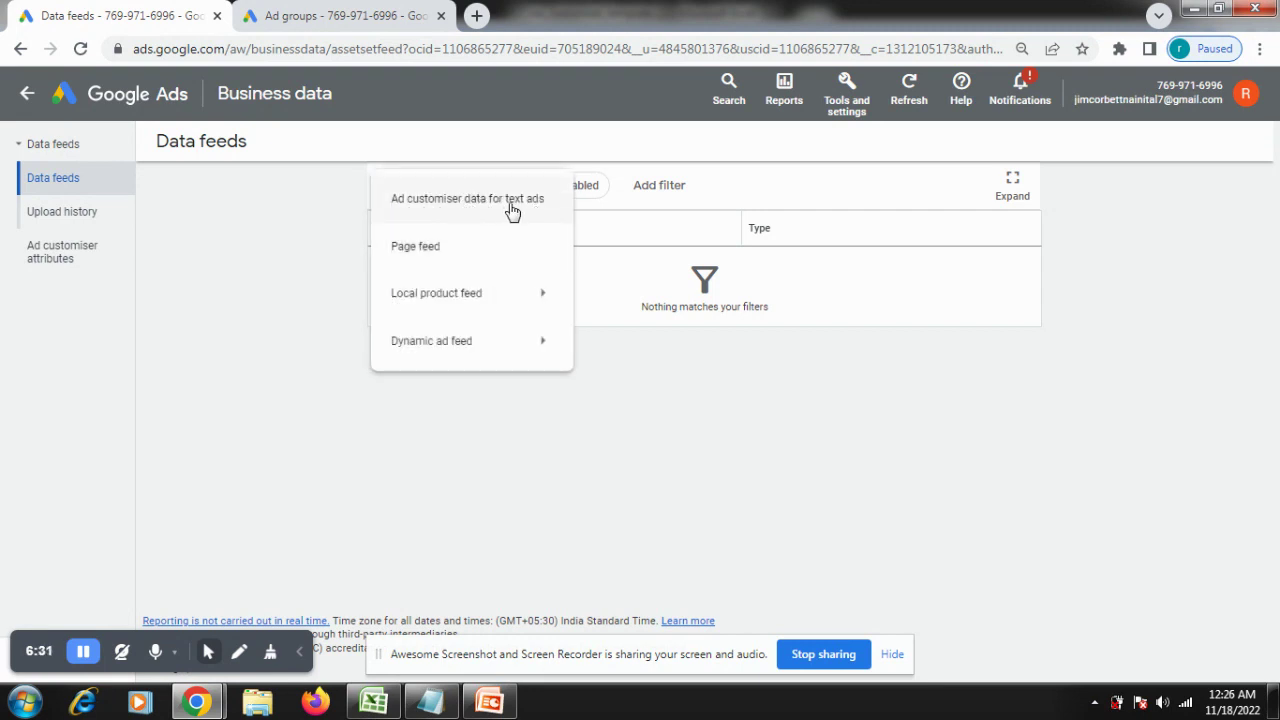
left_click(512, 205)
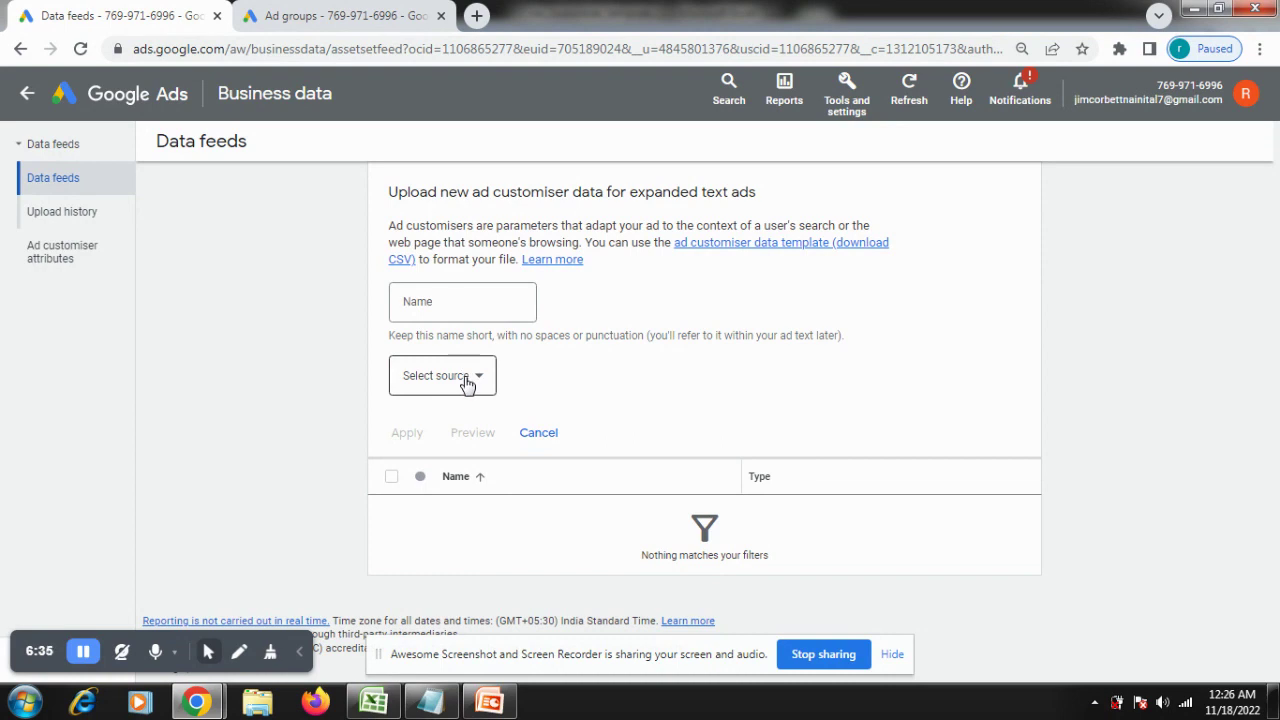
left_click_drag(630, 192, 774, 199)
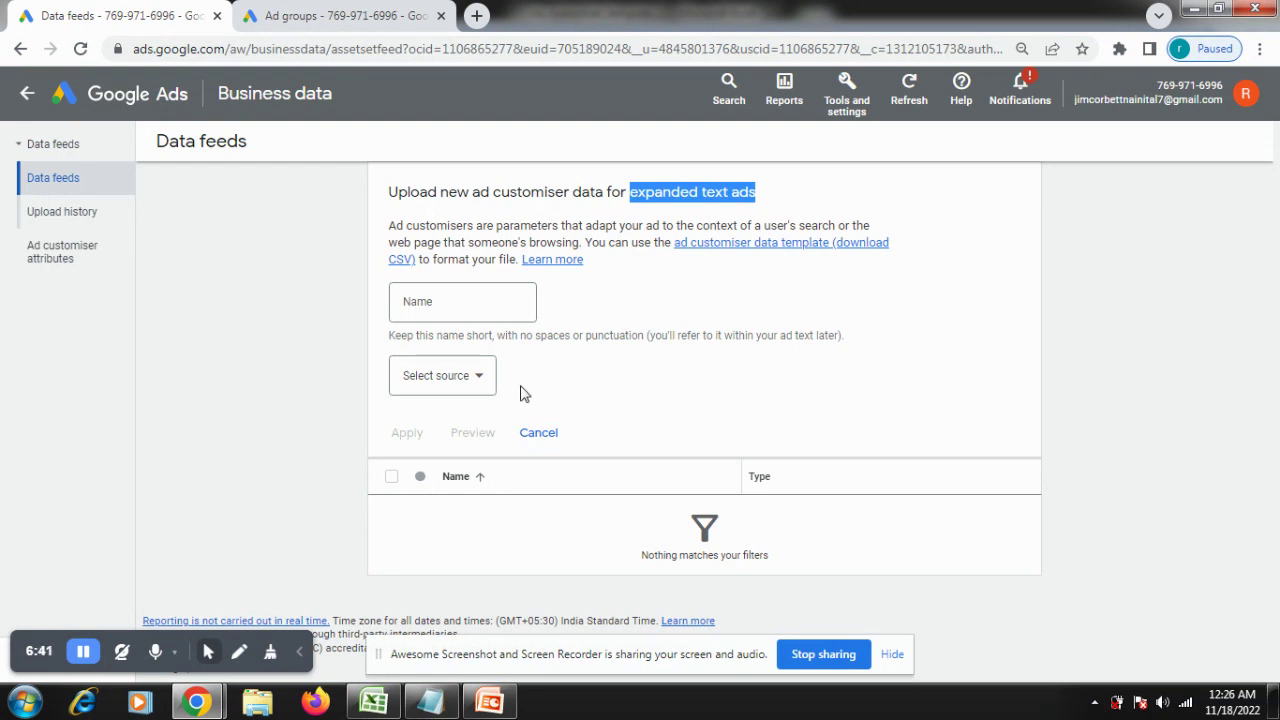
left_click(448, 390)
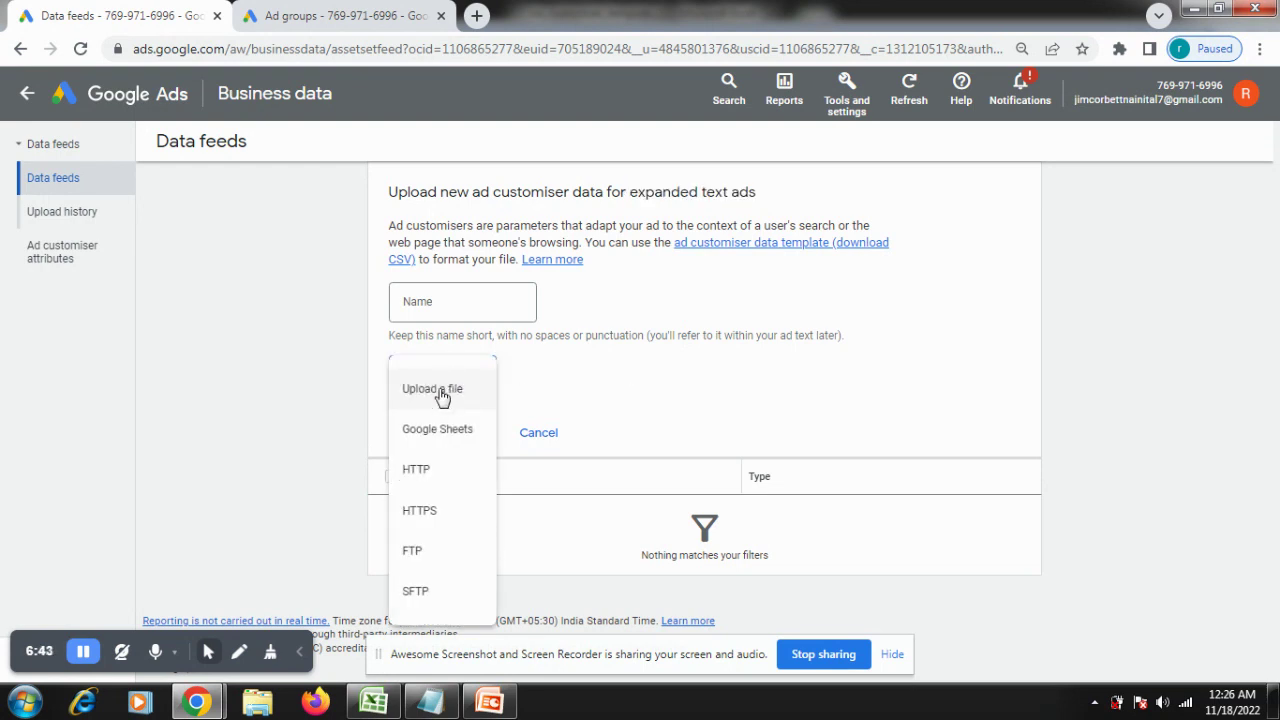
left_click(449, 392)
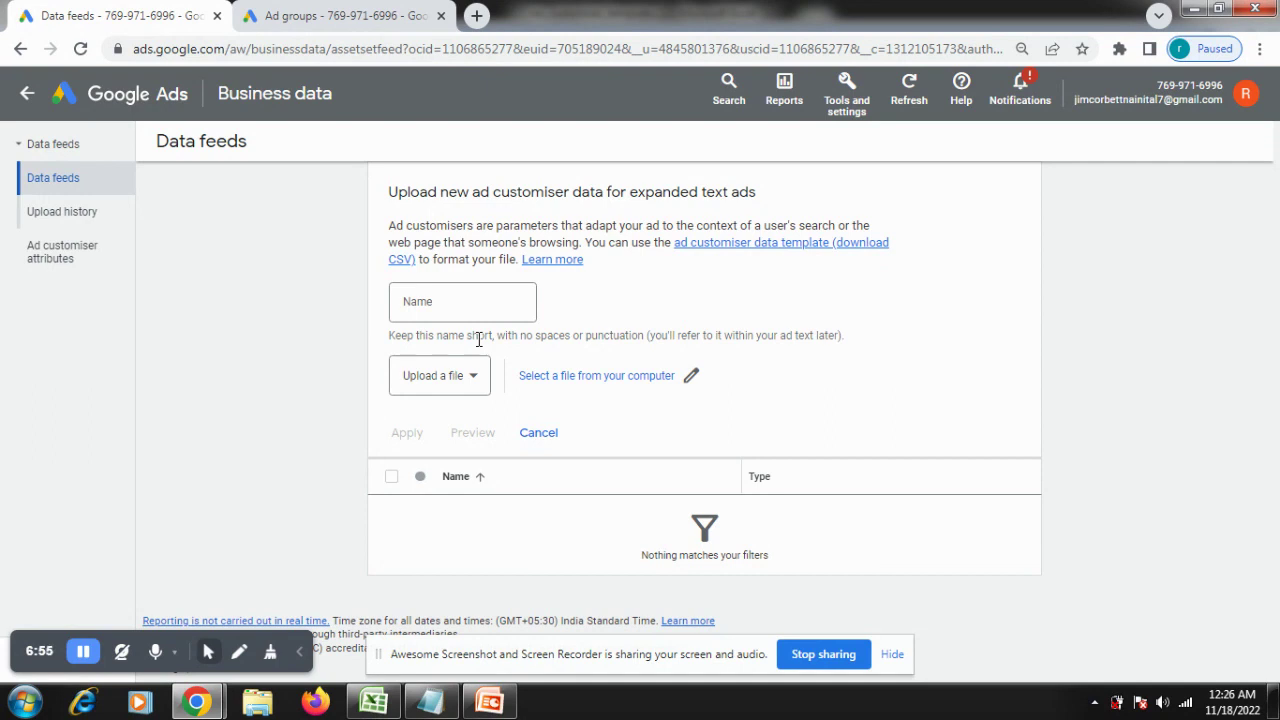
left_click(540, 440)
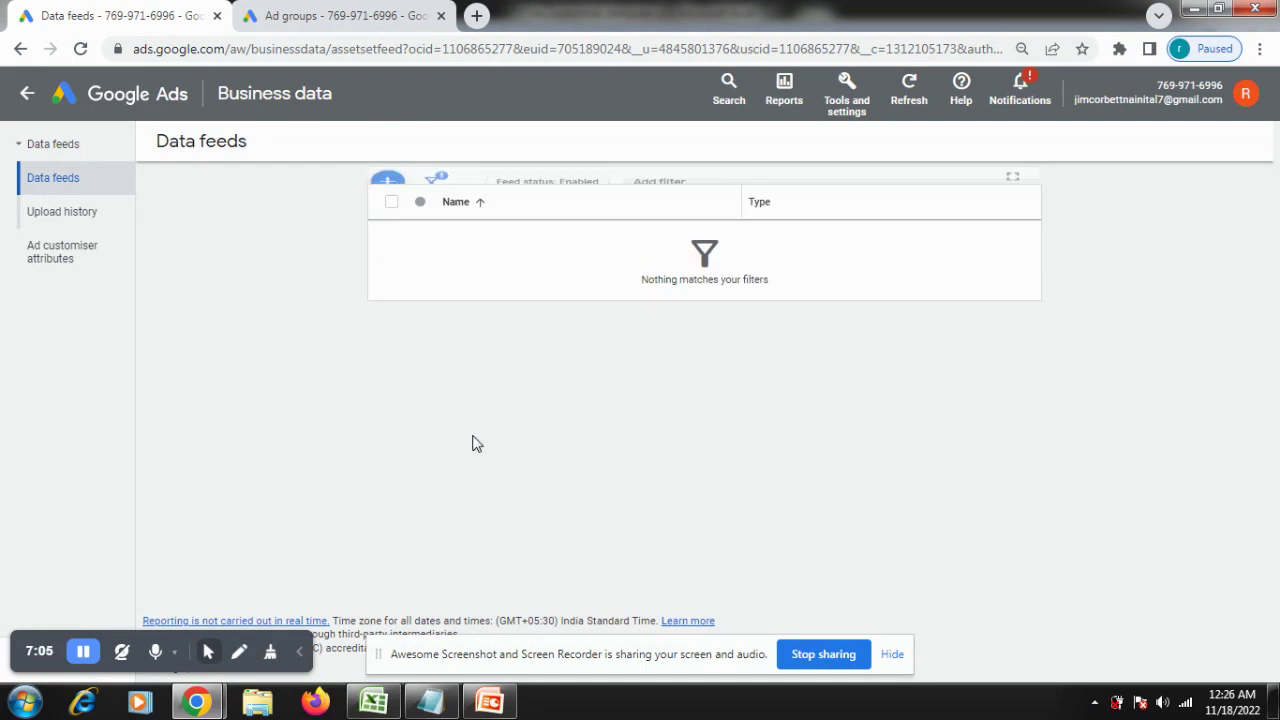
Go to the bulk action uploads page by way of a new ad customiser attribute for responsive search ads.
left_click(45, 258)
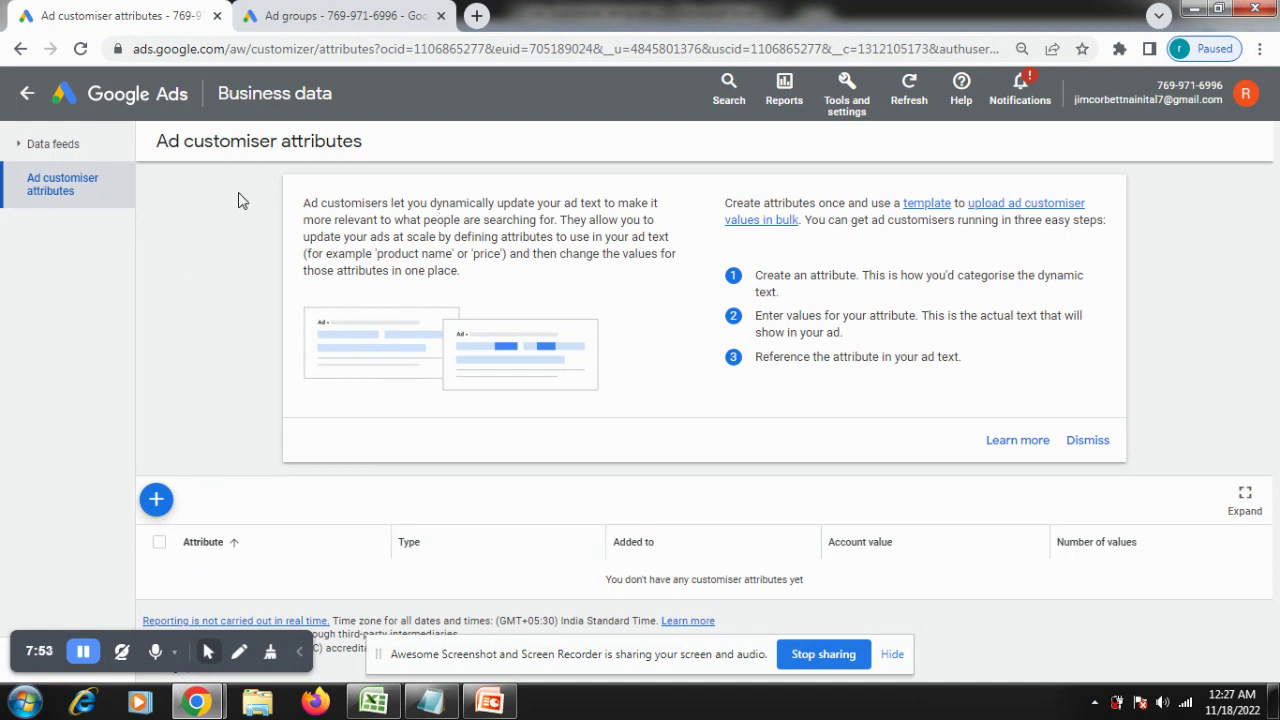
left_click(158, 502)
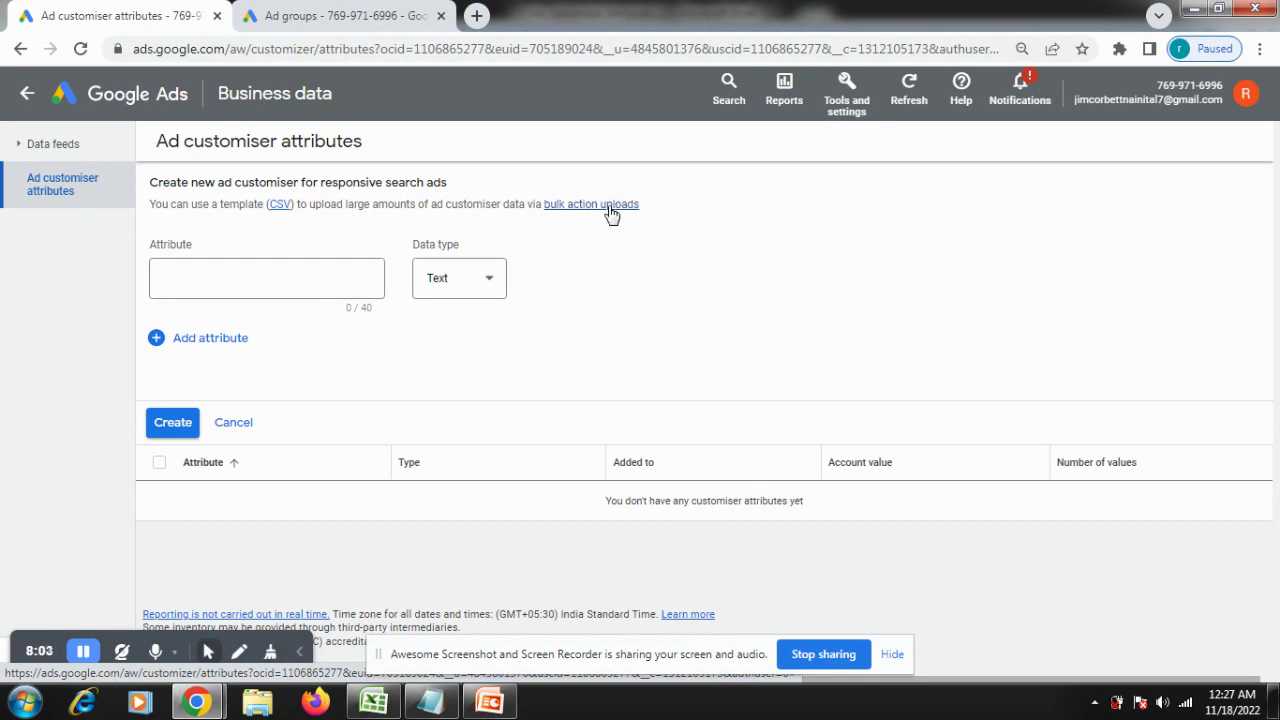
left_click(248, 426)
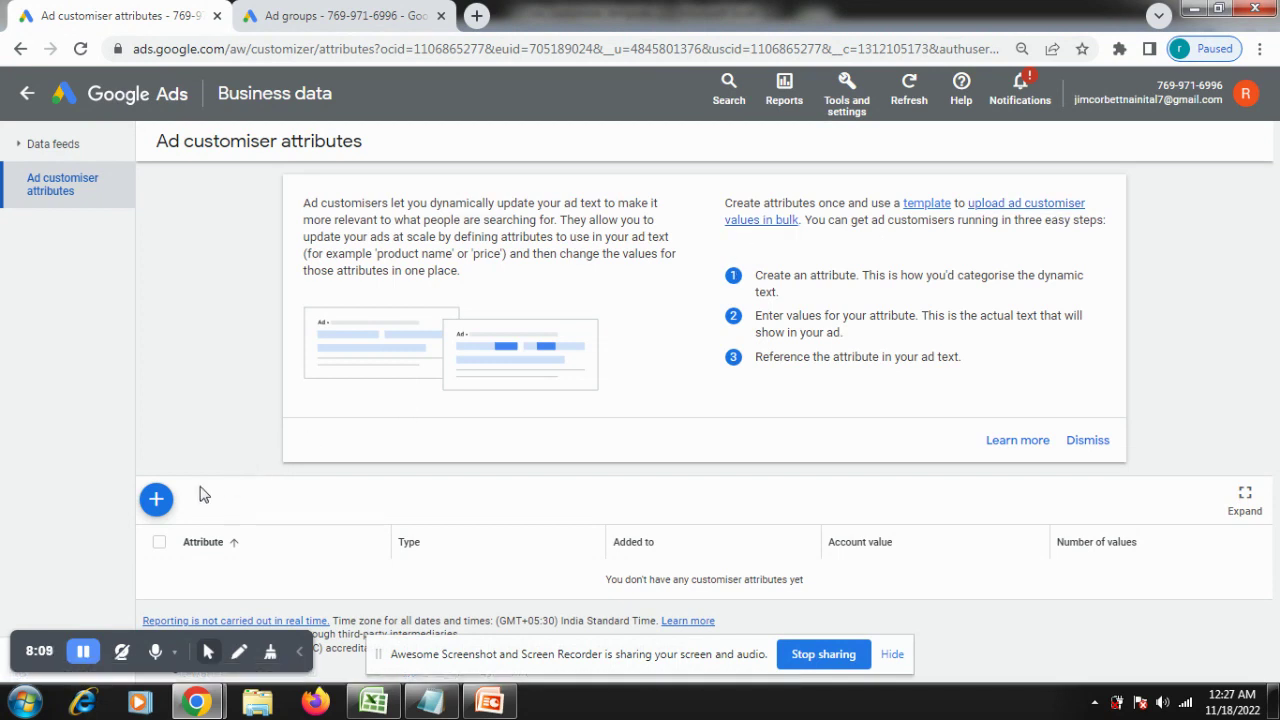
left_click(156, 499)
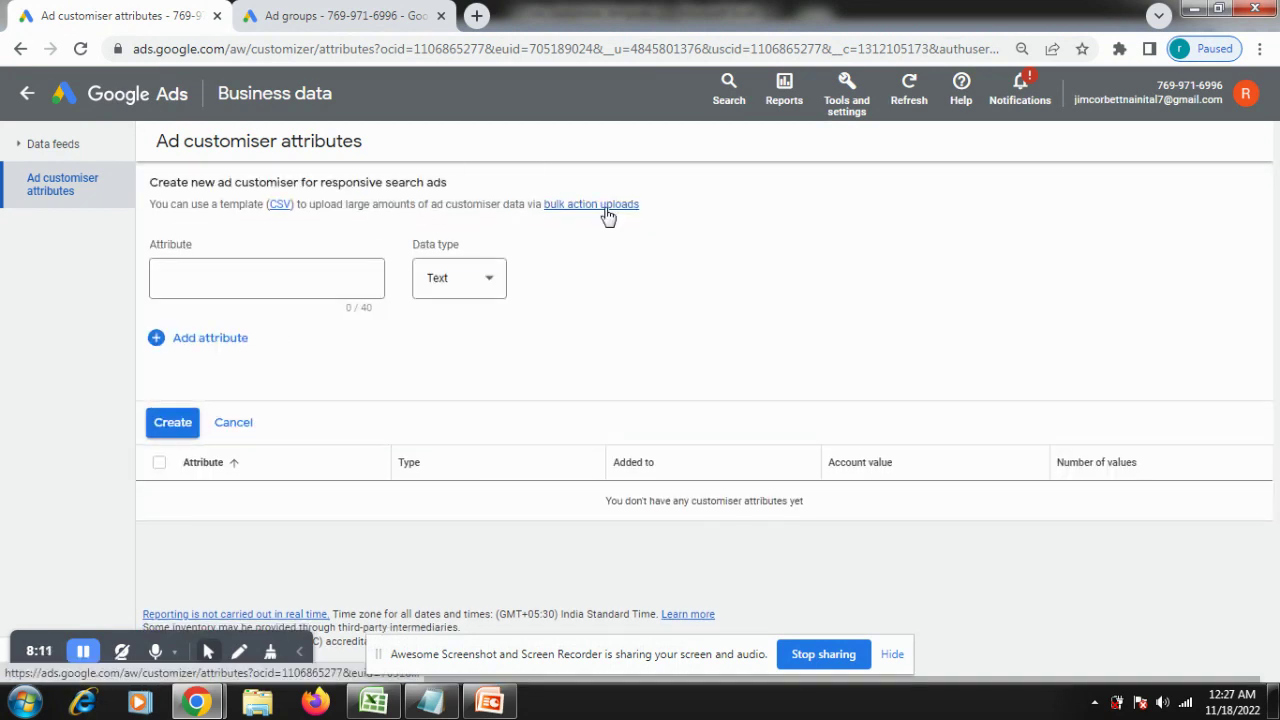
left_click(248, 295)
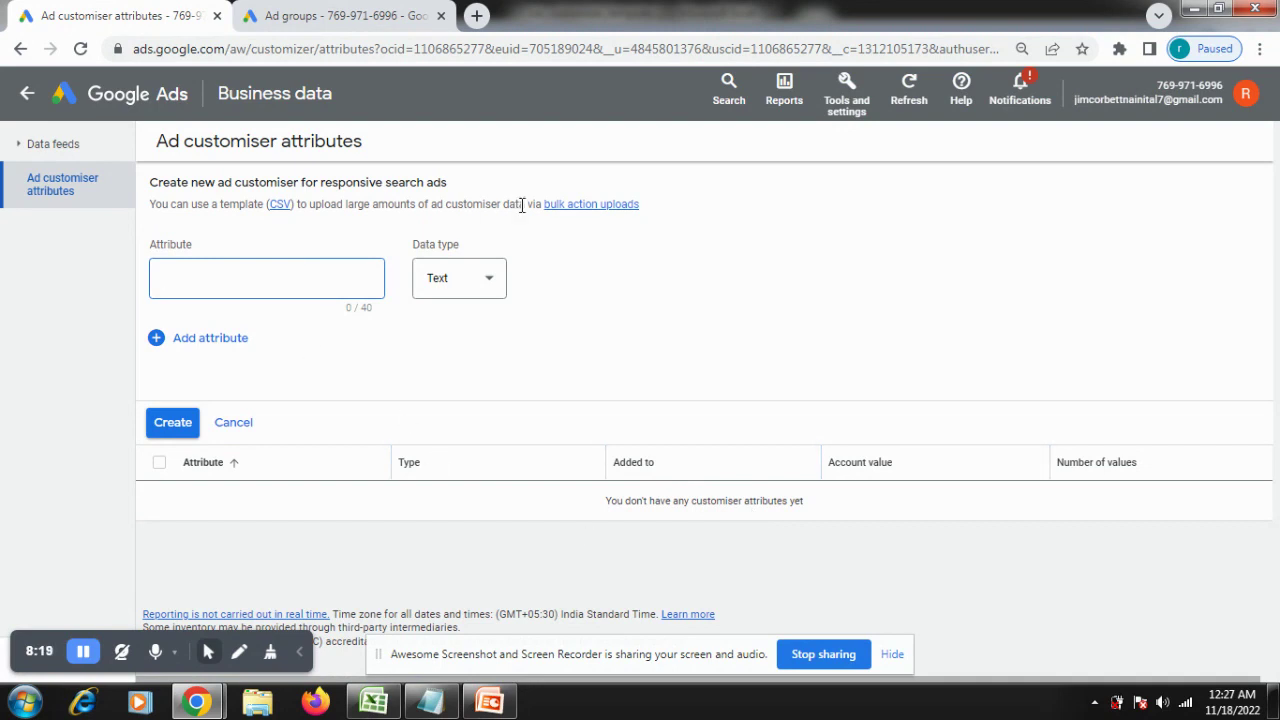
left_click(605, 206)
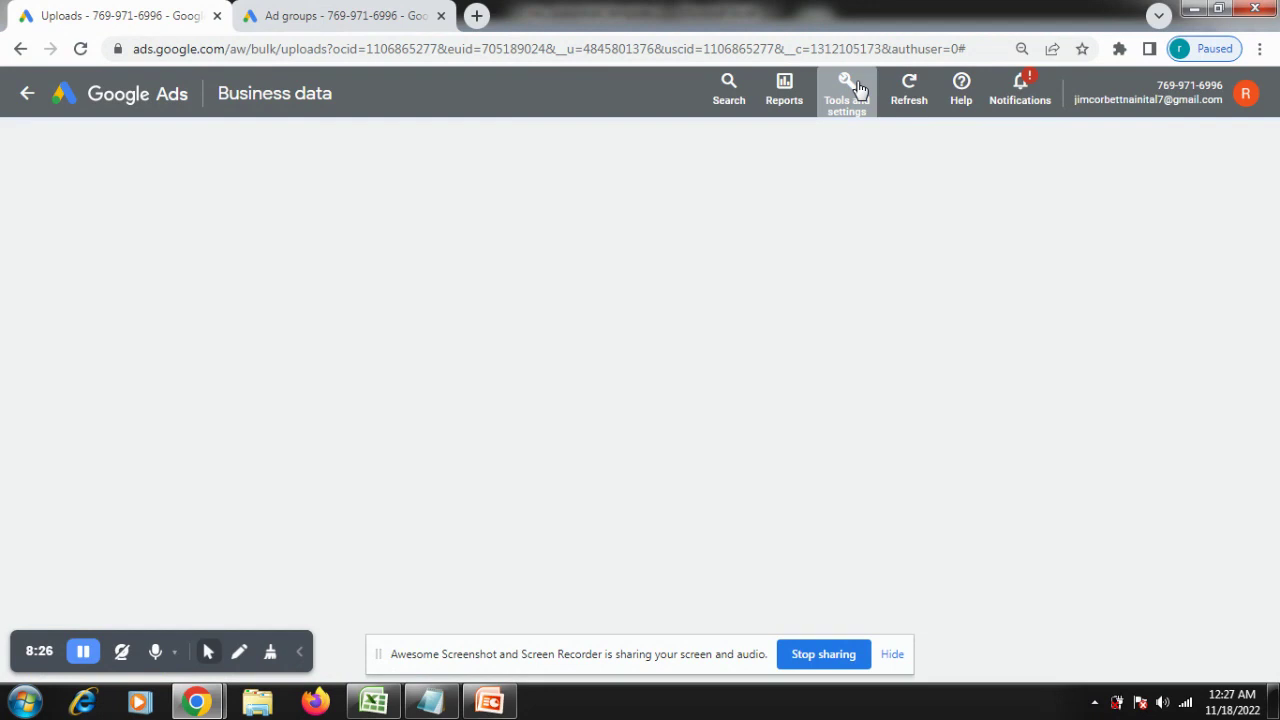
Locate Uploads among the account's Bulk Actions, starting from the campaign's ad groups page.
left_click(316, 12)
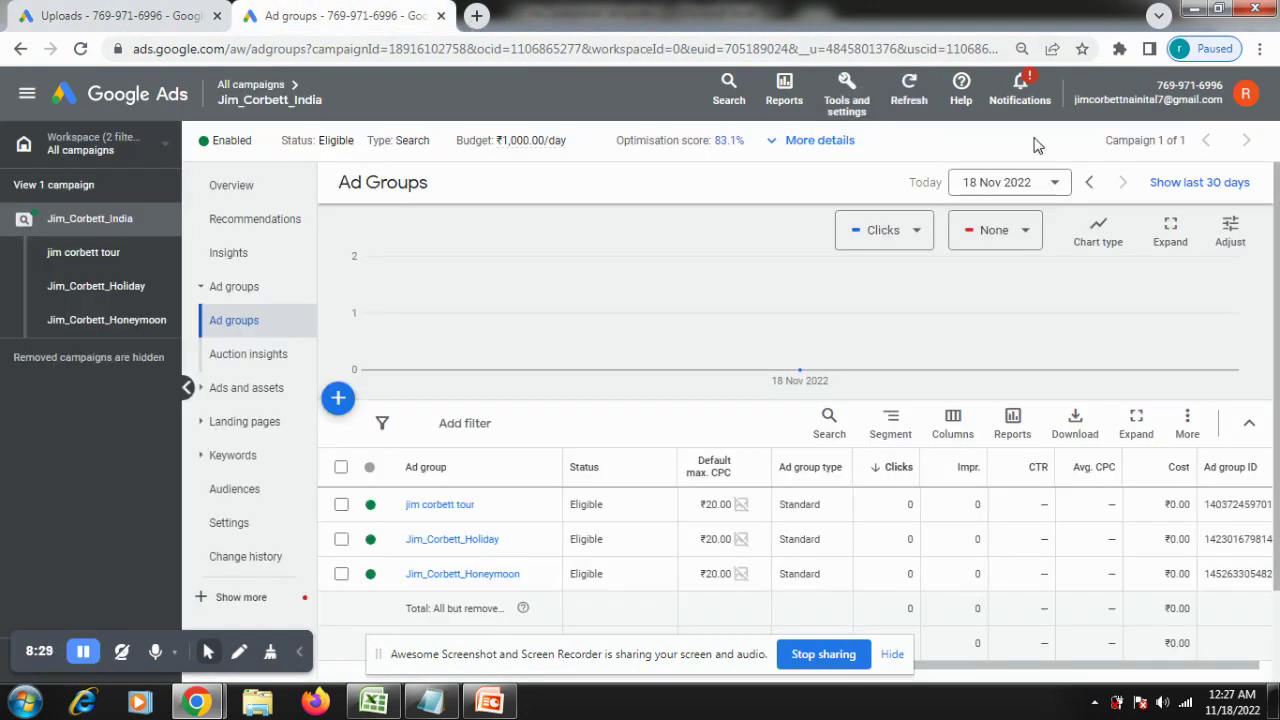
left_click(851, 92)
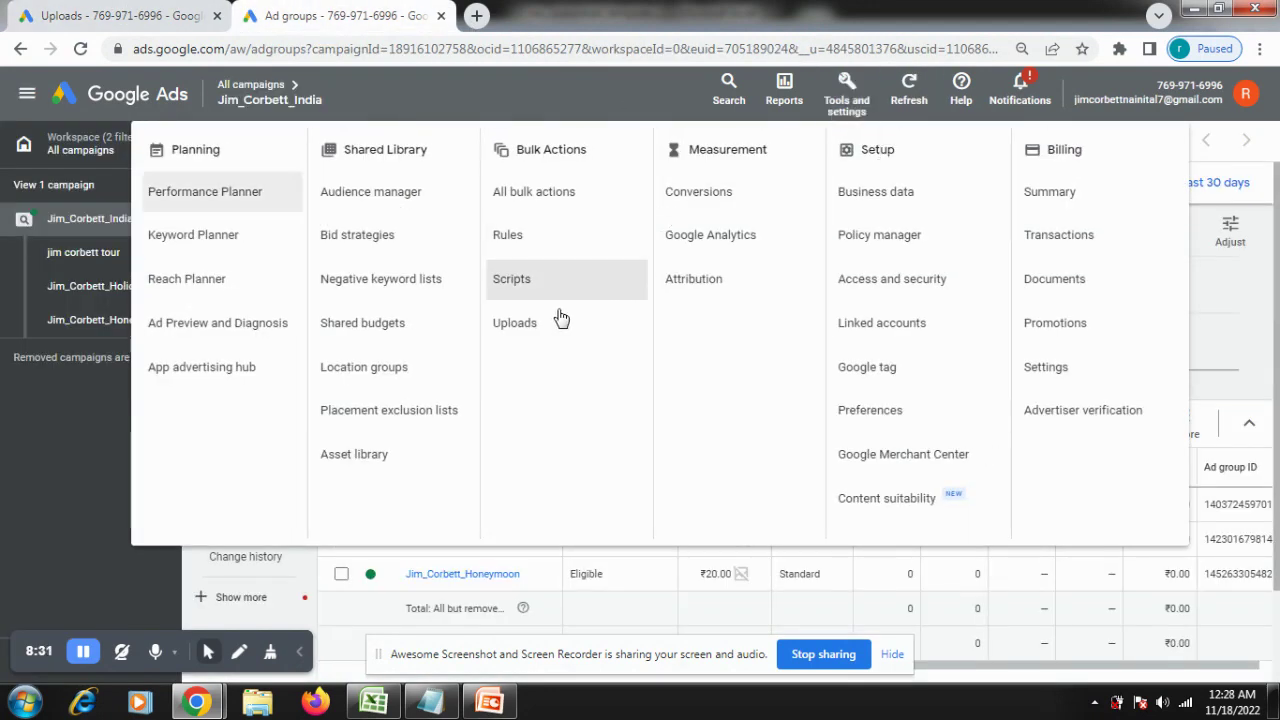
left_click(514, 340)
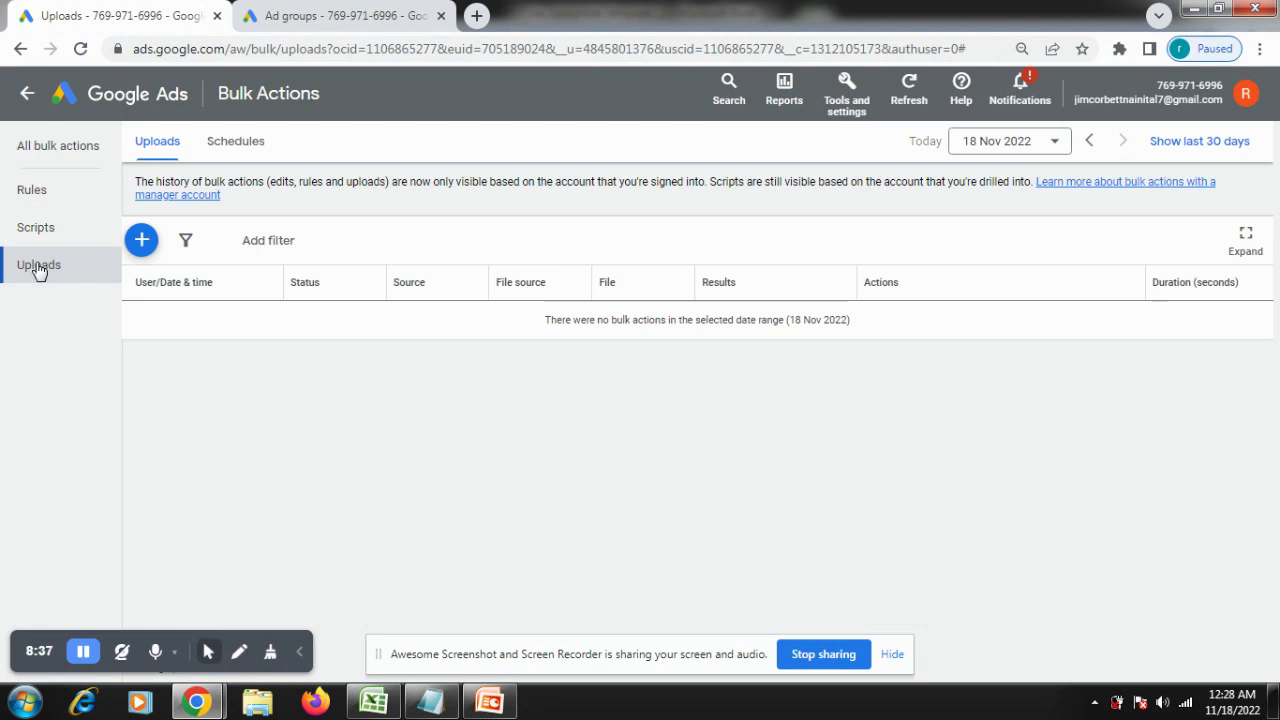
Start a new bulk spreadsheet upload with "Upload a file" as its source.
left_click(143, 242)
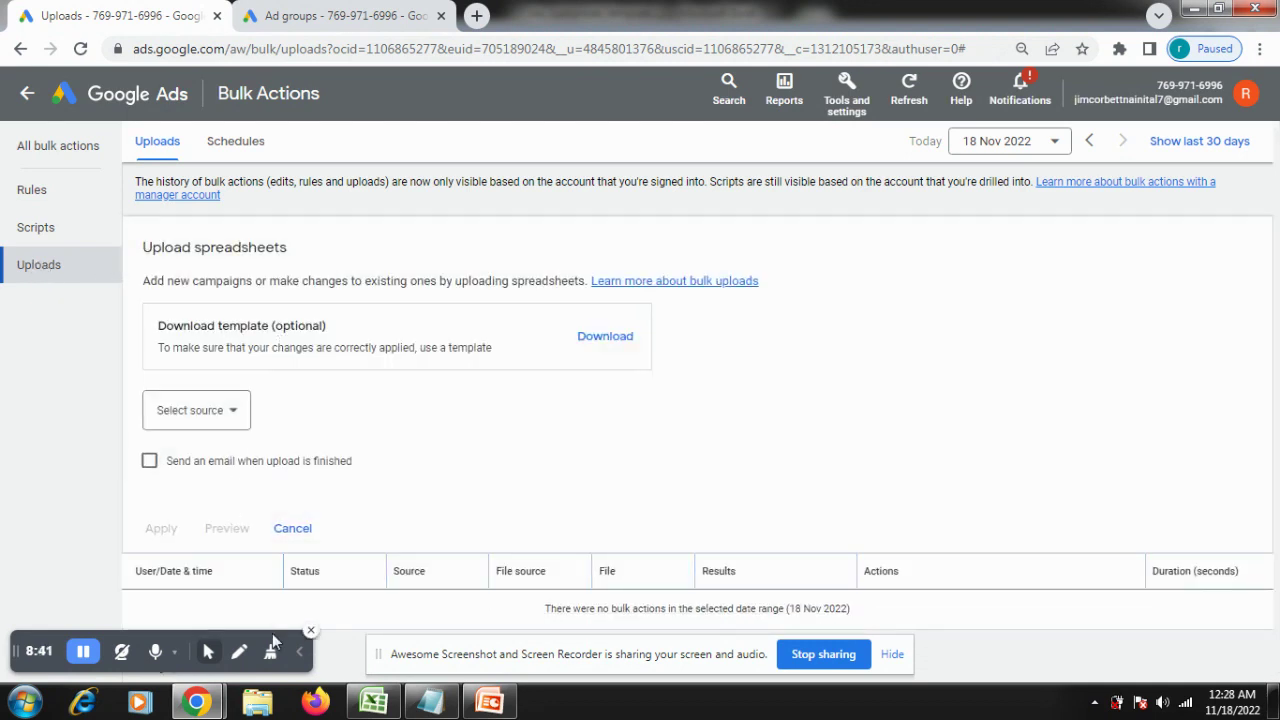
left_click(374, 703)
left_click(374, 703)
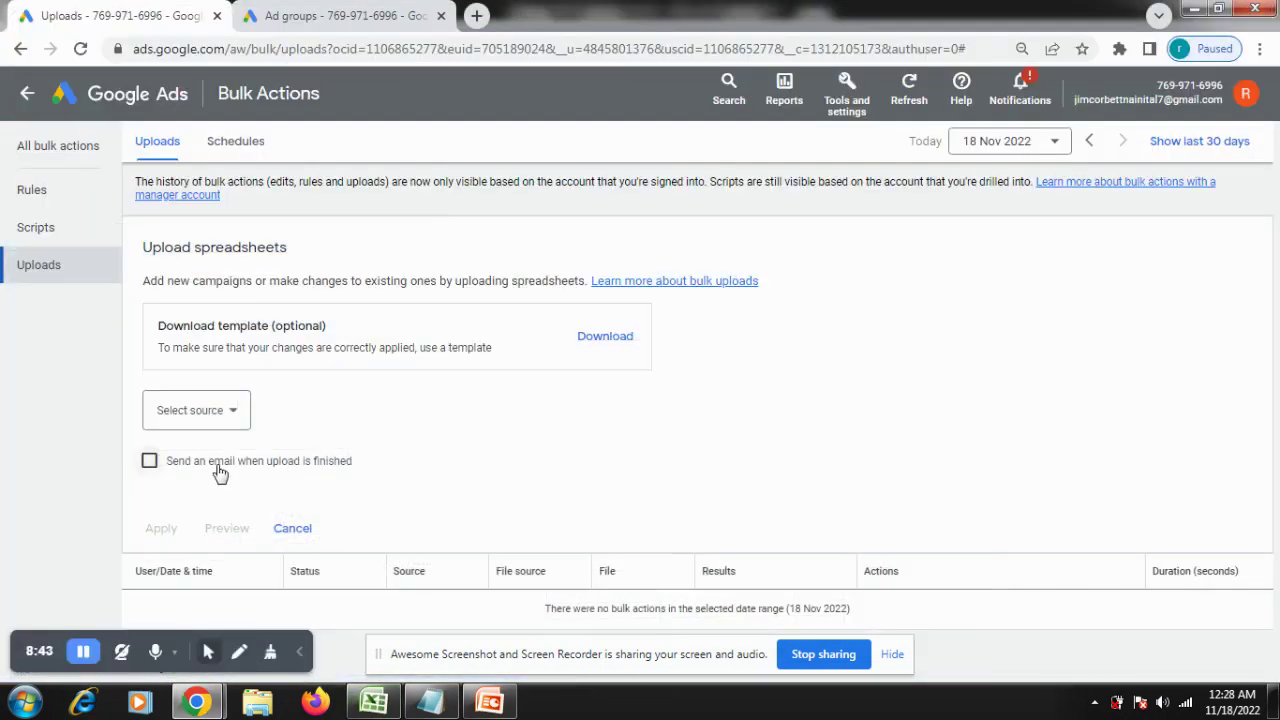
left_click(231, 414)
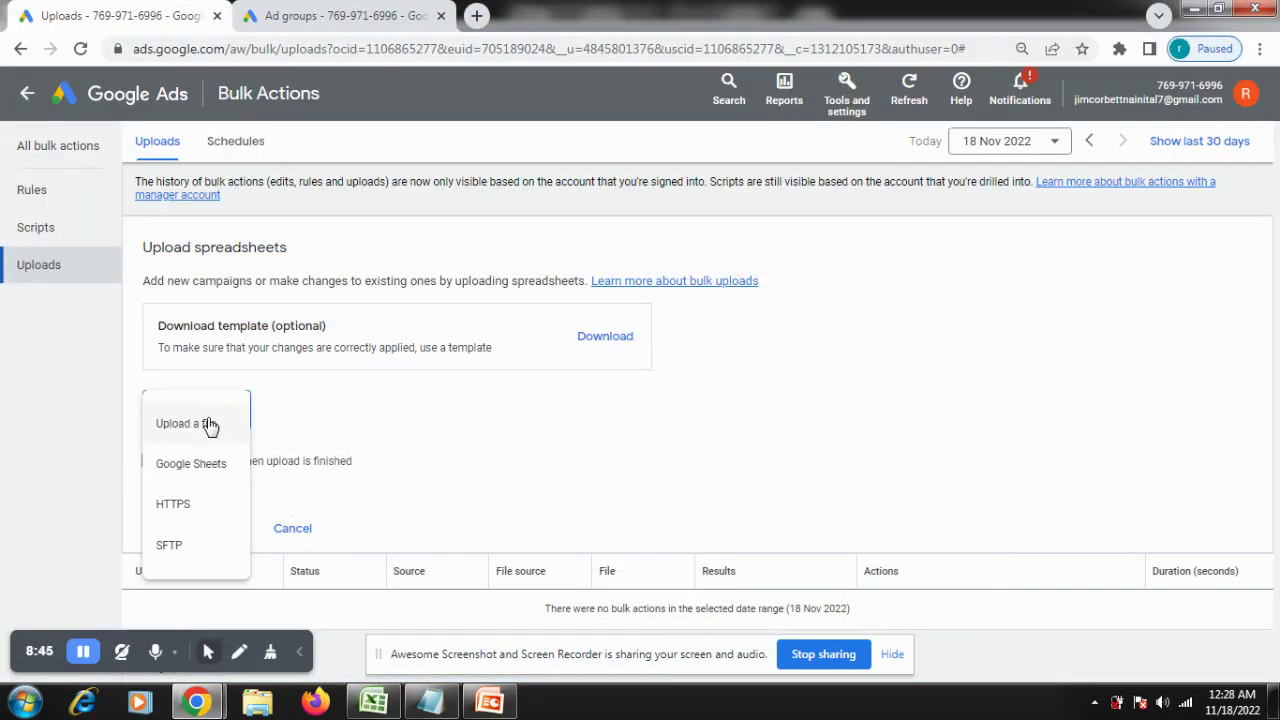
left_click(207, 424)
left_click(210, 418)
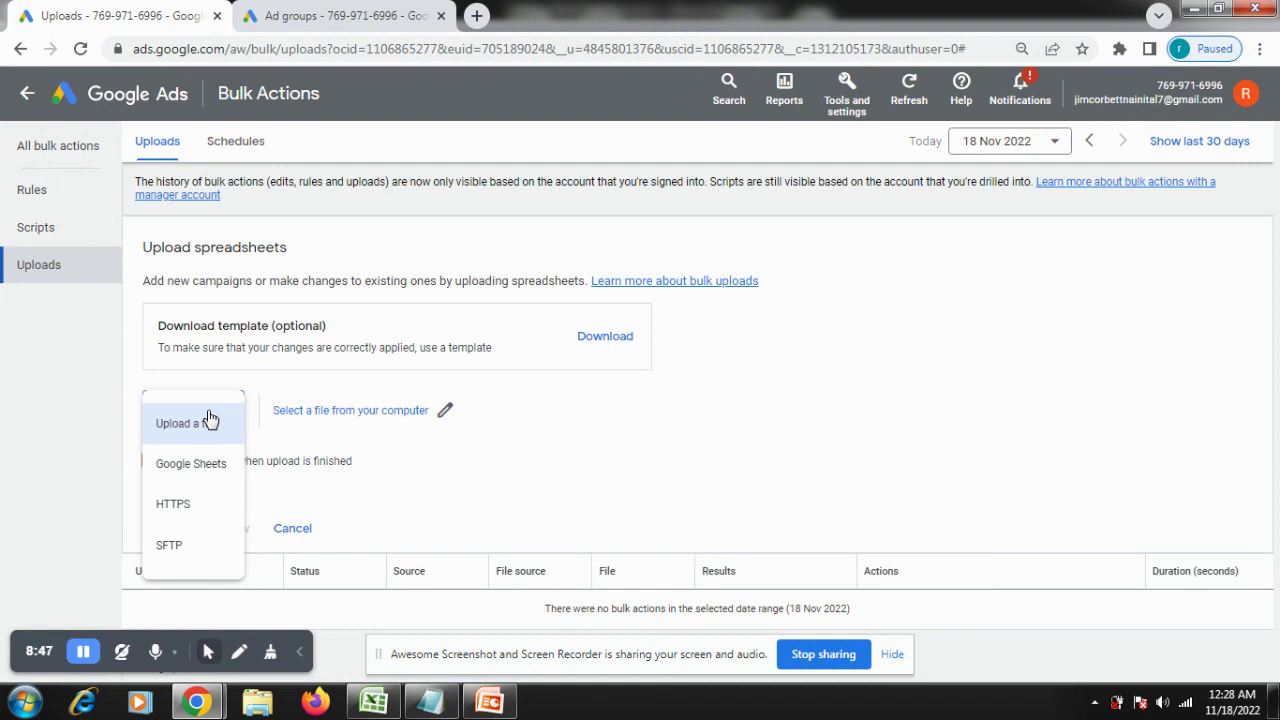
Choose rsa_customizer_template (2).csv from the Downloads folder as the upload file, filtering the folder by modification date 11/17/2022.
left_click(448, 413)
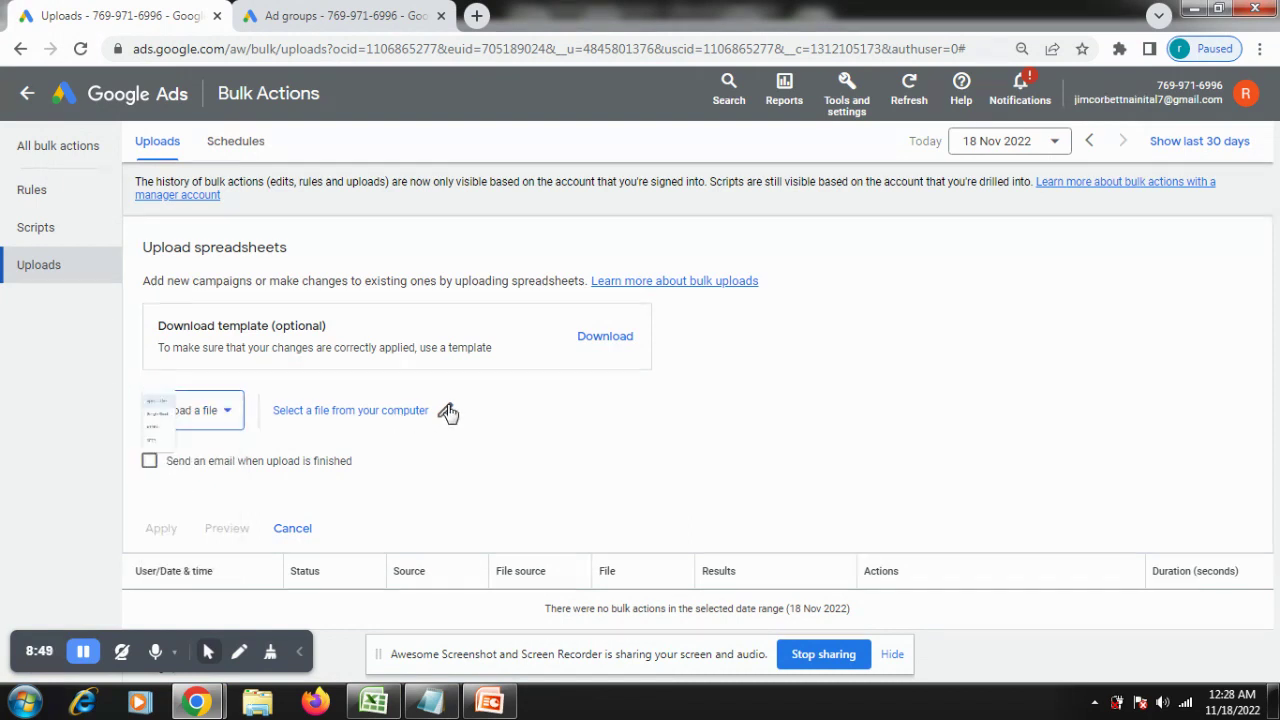
left_click(443, 411)
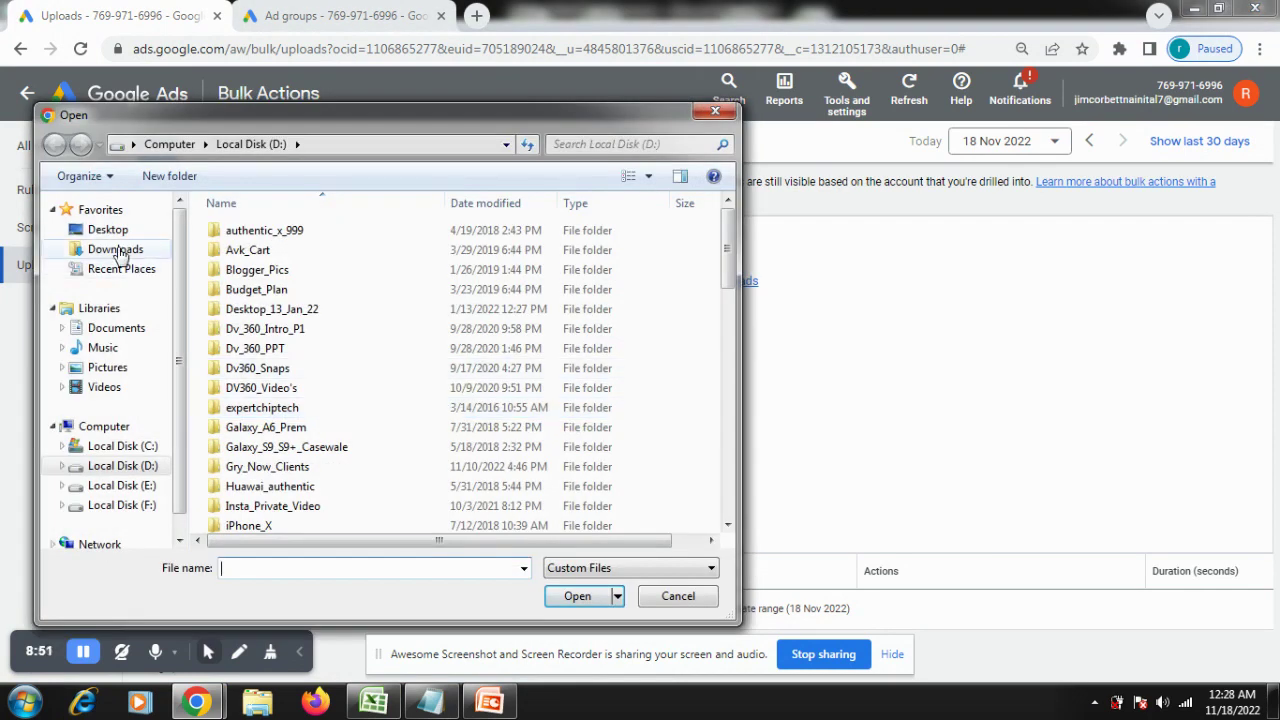
left_click(115, 249)
left_click(620, 144)
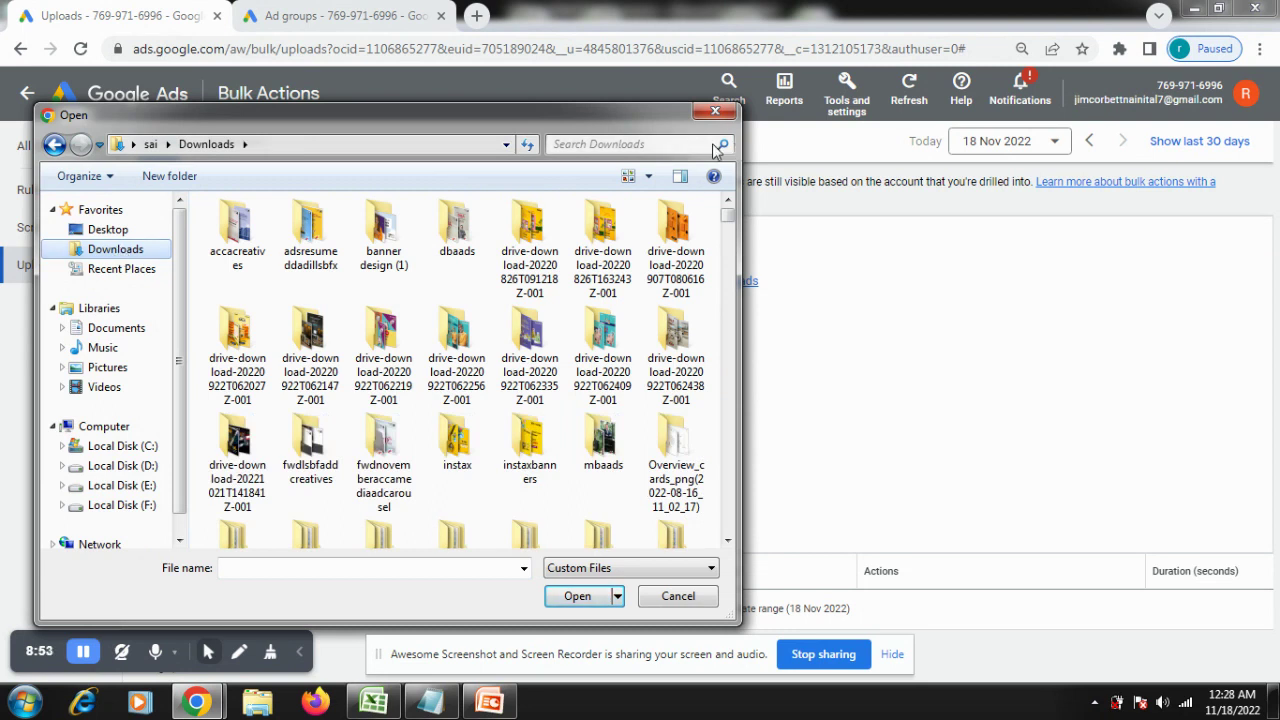
left_click(650, 168)
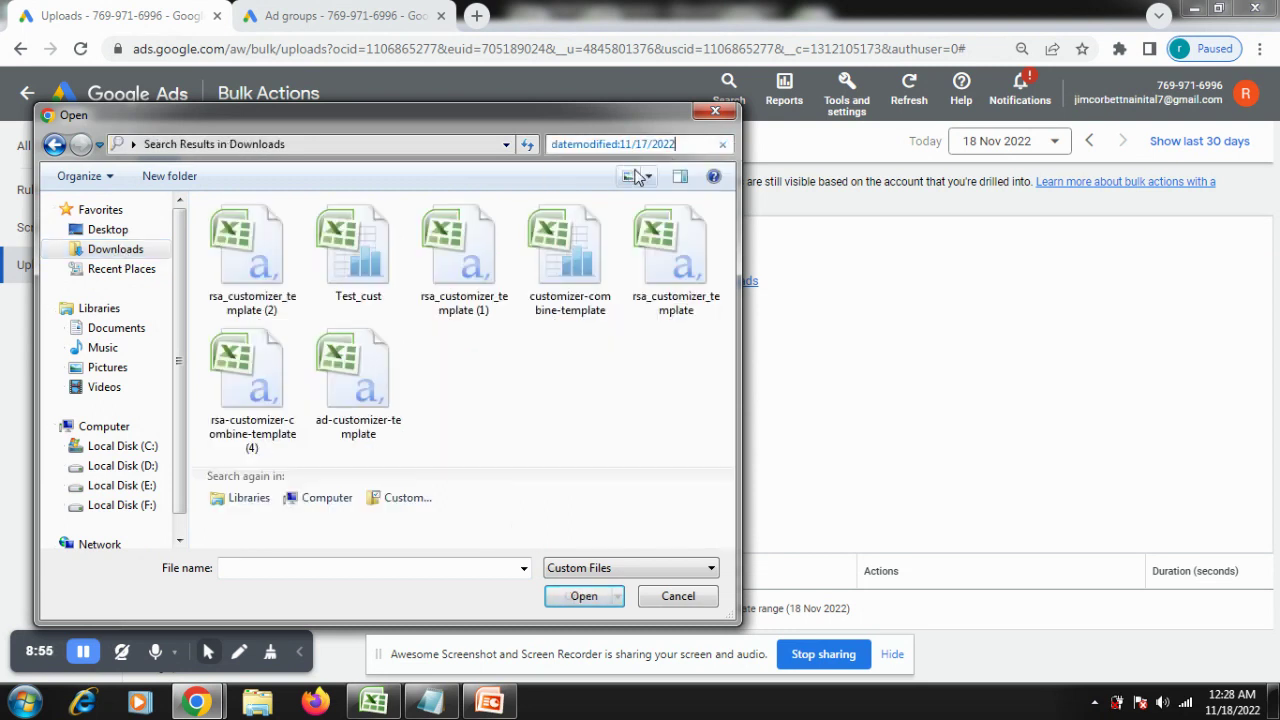
left_click(254, 270)
left_click(580, 600)
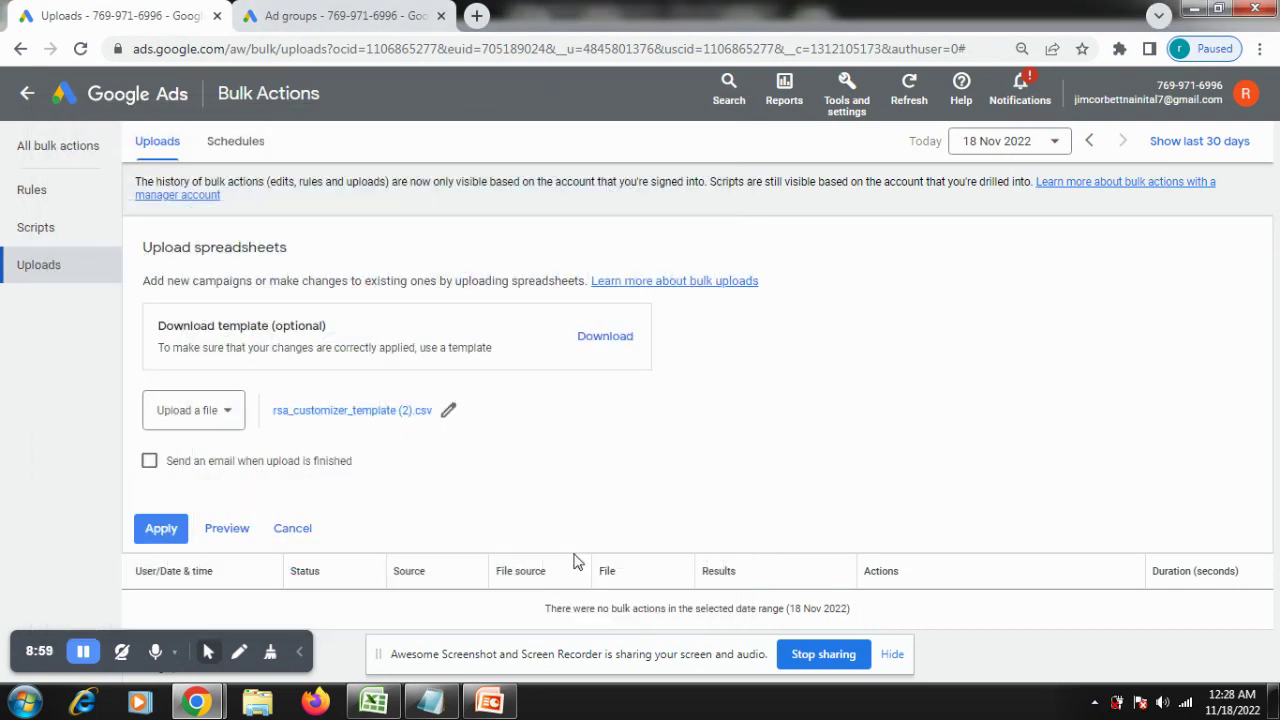
Preview the changes from the selected customiser template file and apply them to the account.
left_click(226, 528)
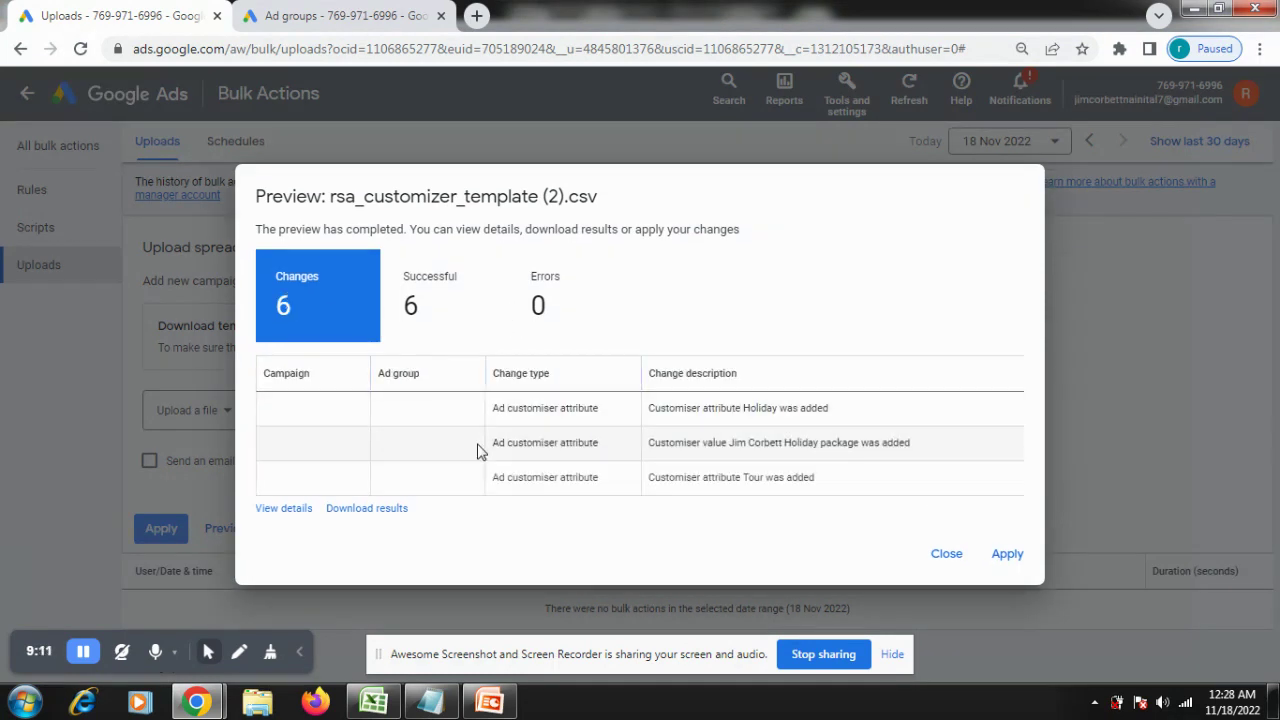
left_click(1008, 555)
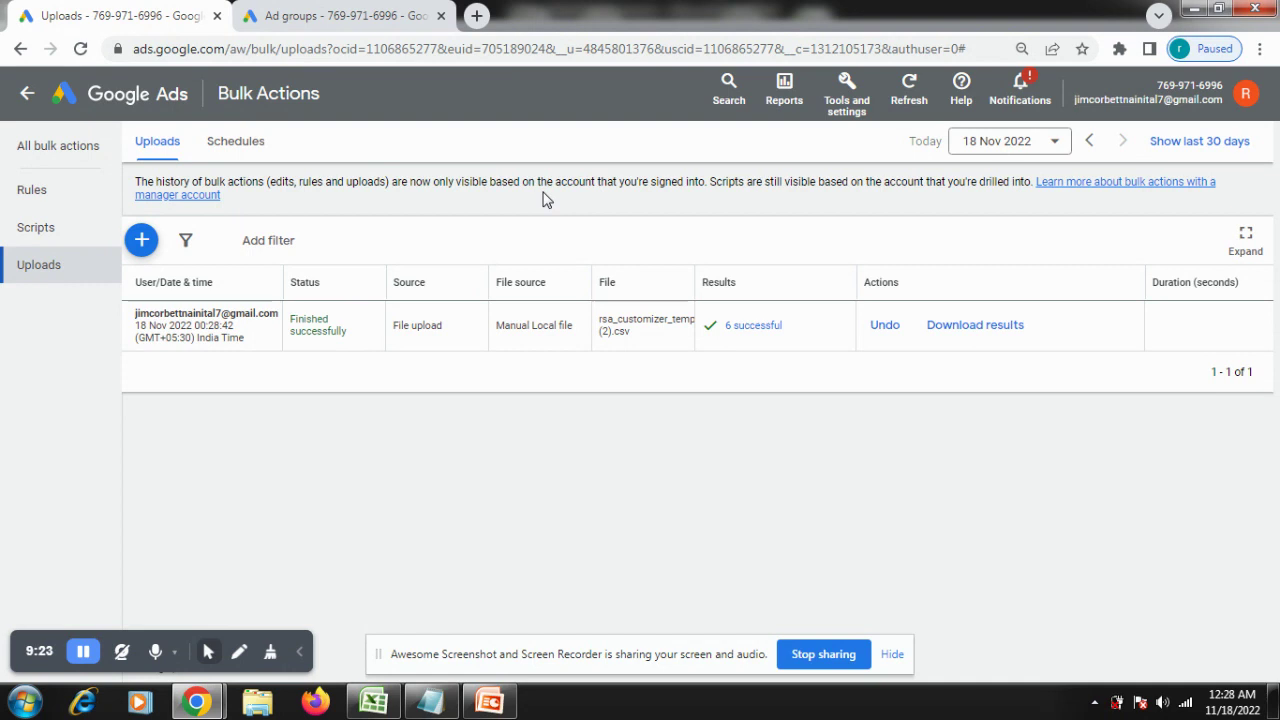
Open the Ad customiser attributes page of Business data and reload it to check the uploaded attributes.
left_click(848, 90)
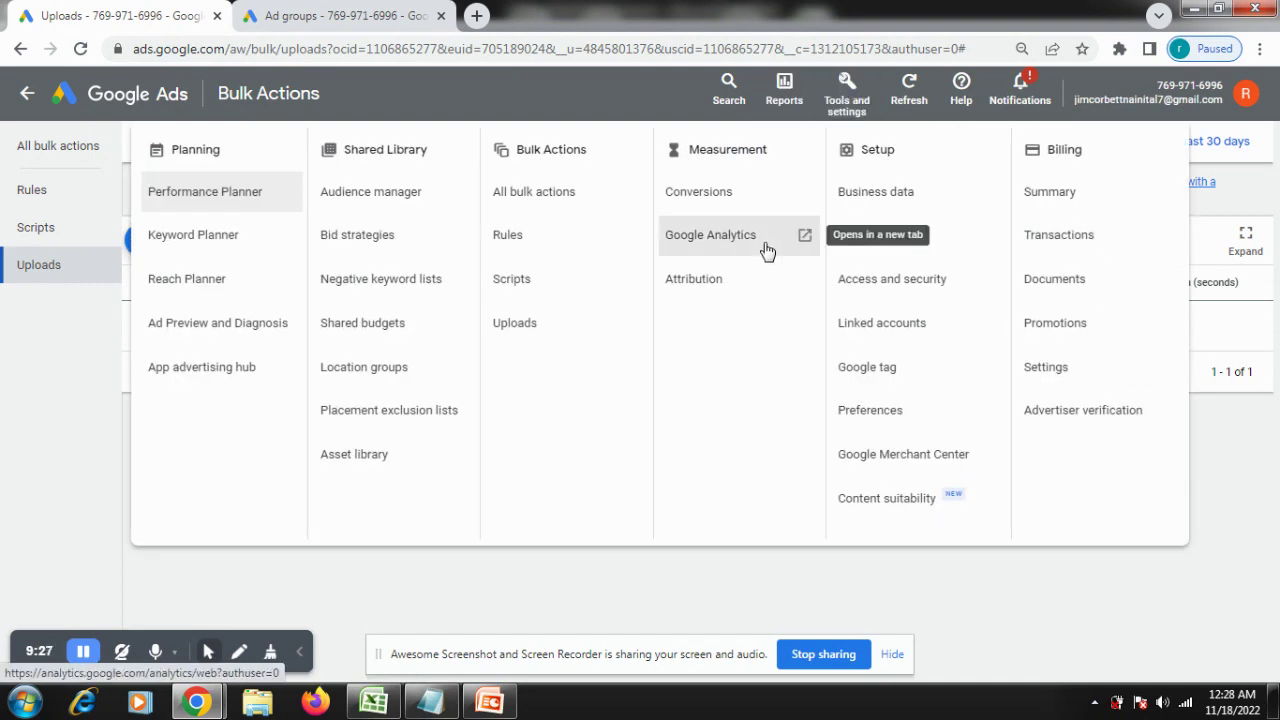
left_click(891, 194)
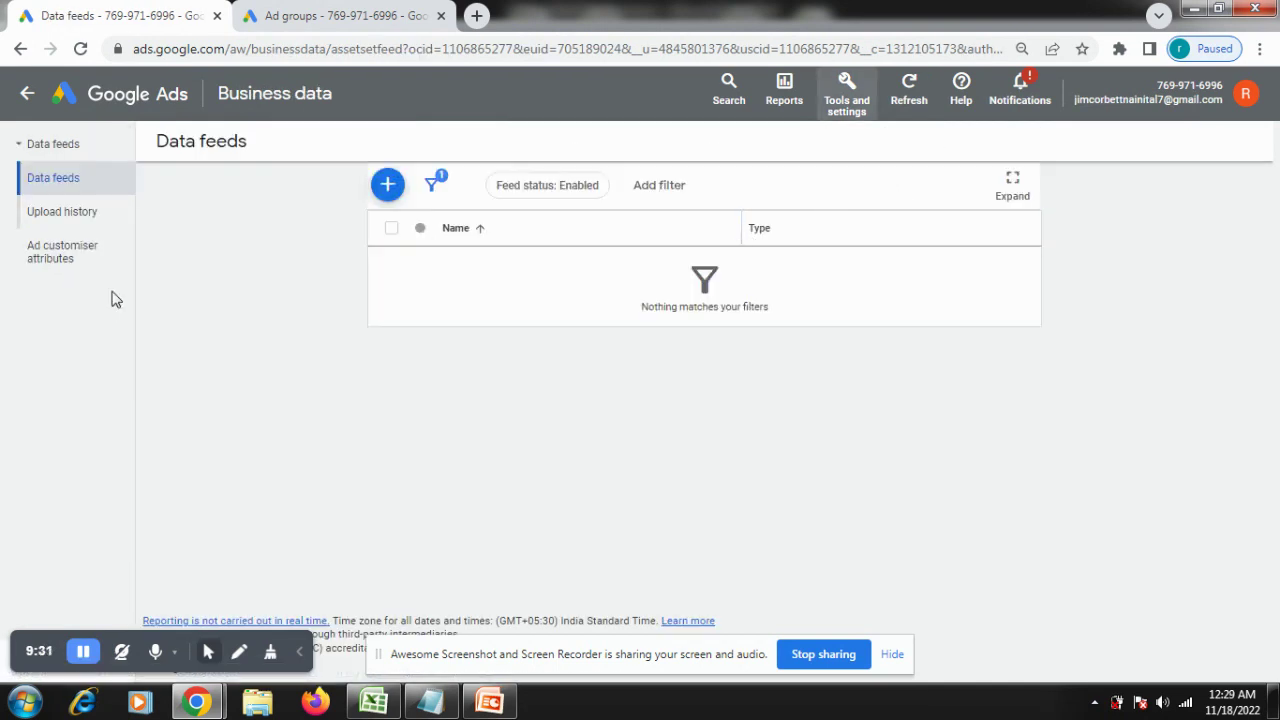
left_click(45, 258)
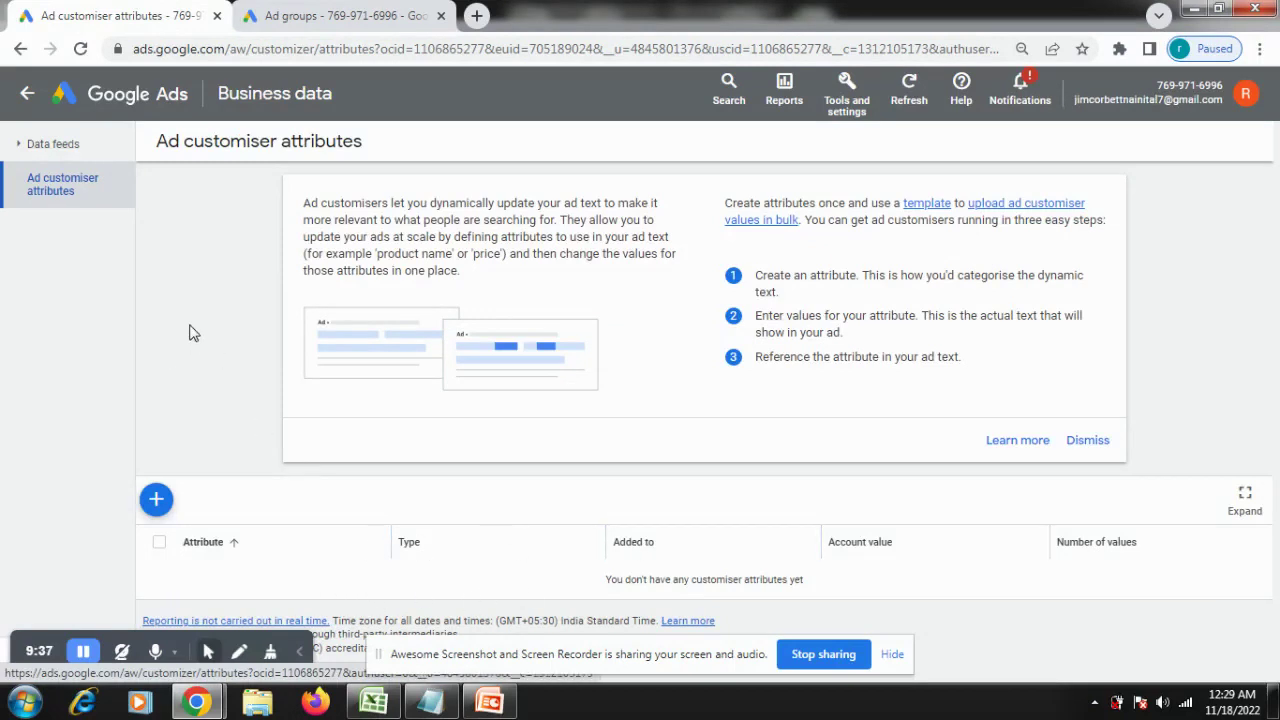
left_click(80, 48)
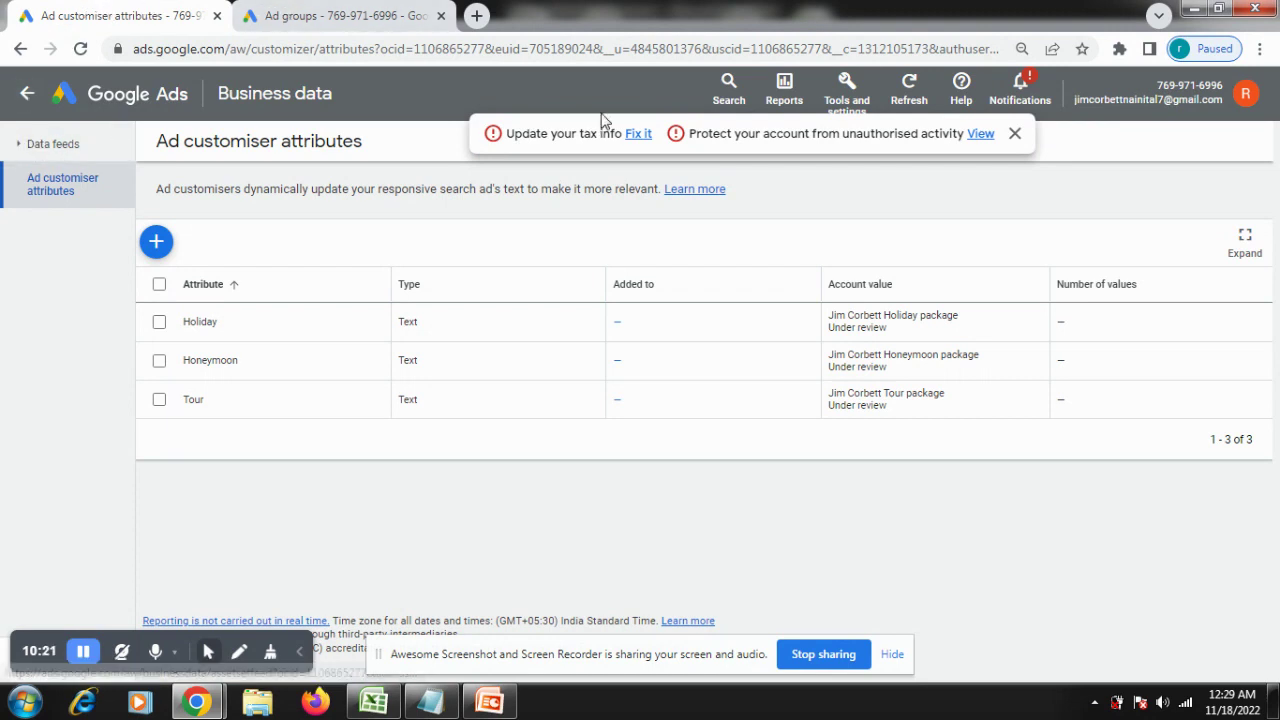
Open the jim corbett tour ad group of the Jim_Corbett_India campaign for 17 Nov 2022 and hide the account notice.
left_click(240, 14)
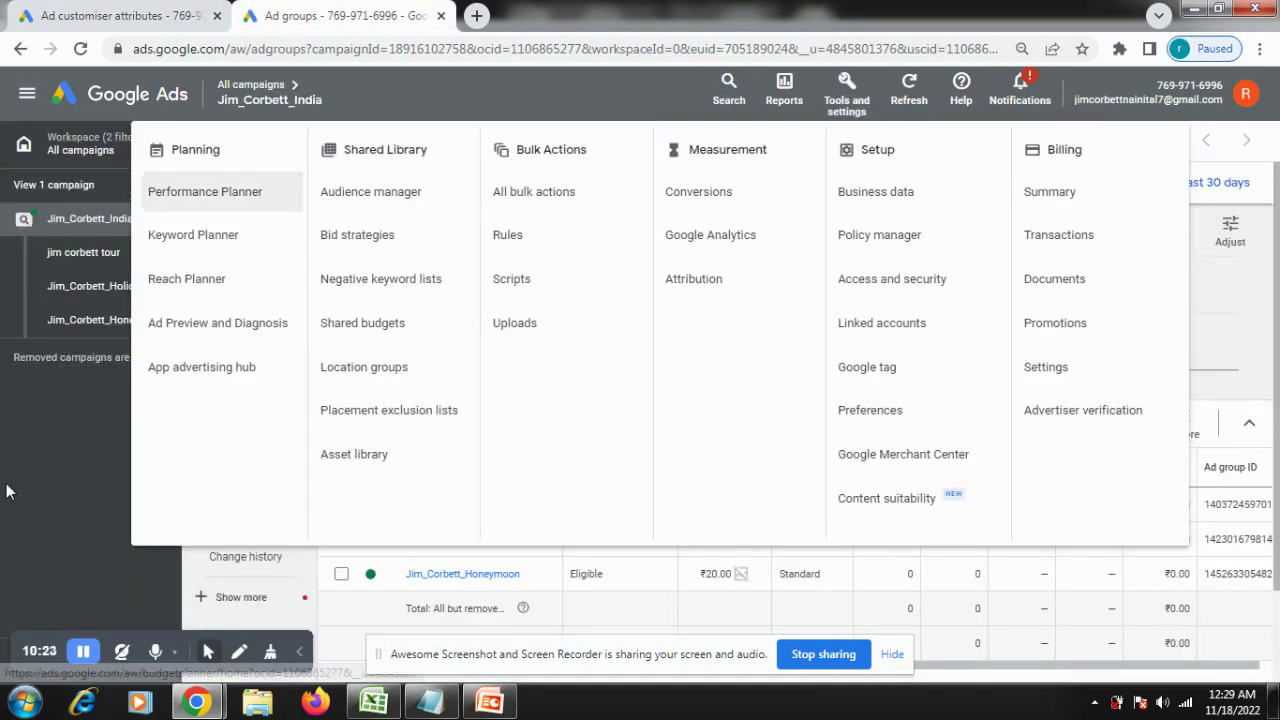
left_click(53, 327)
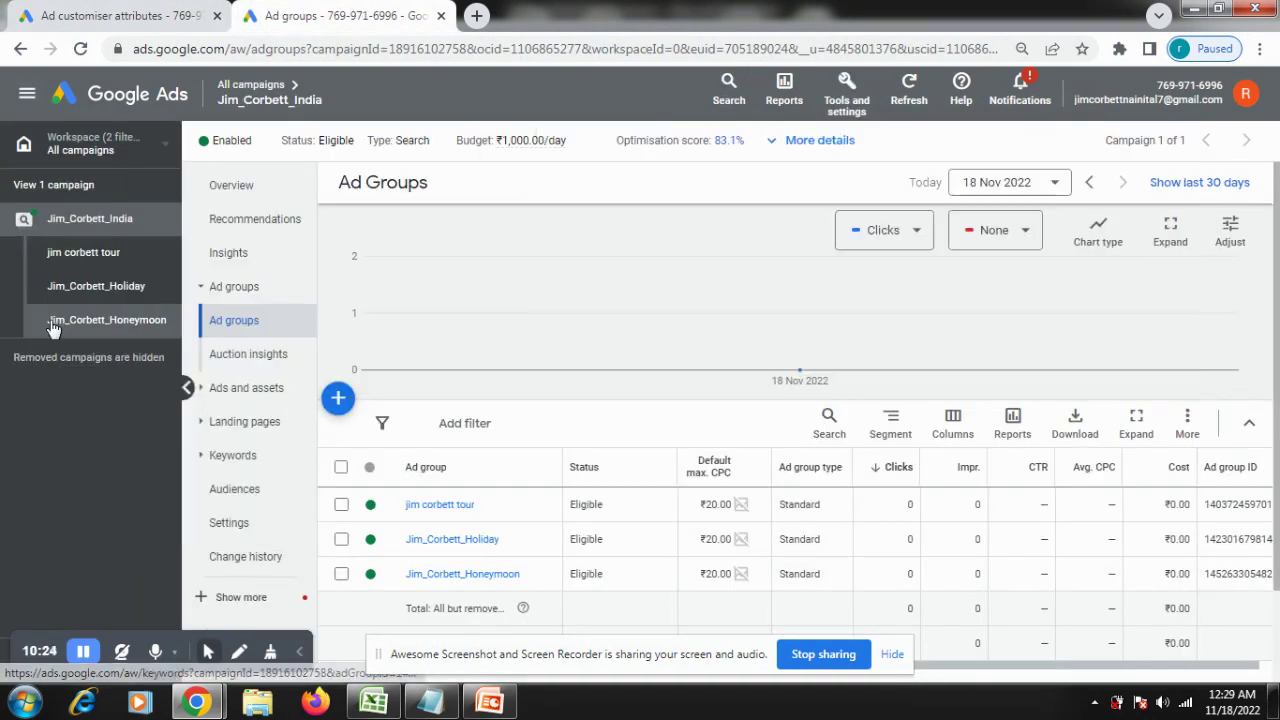
left_click(70, 261)
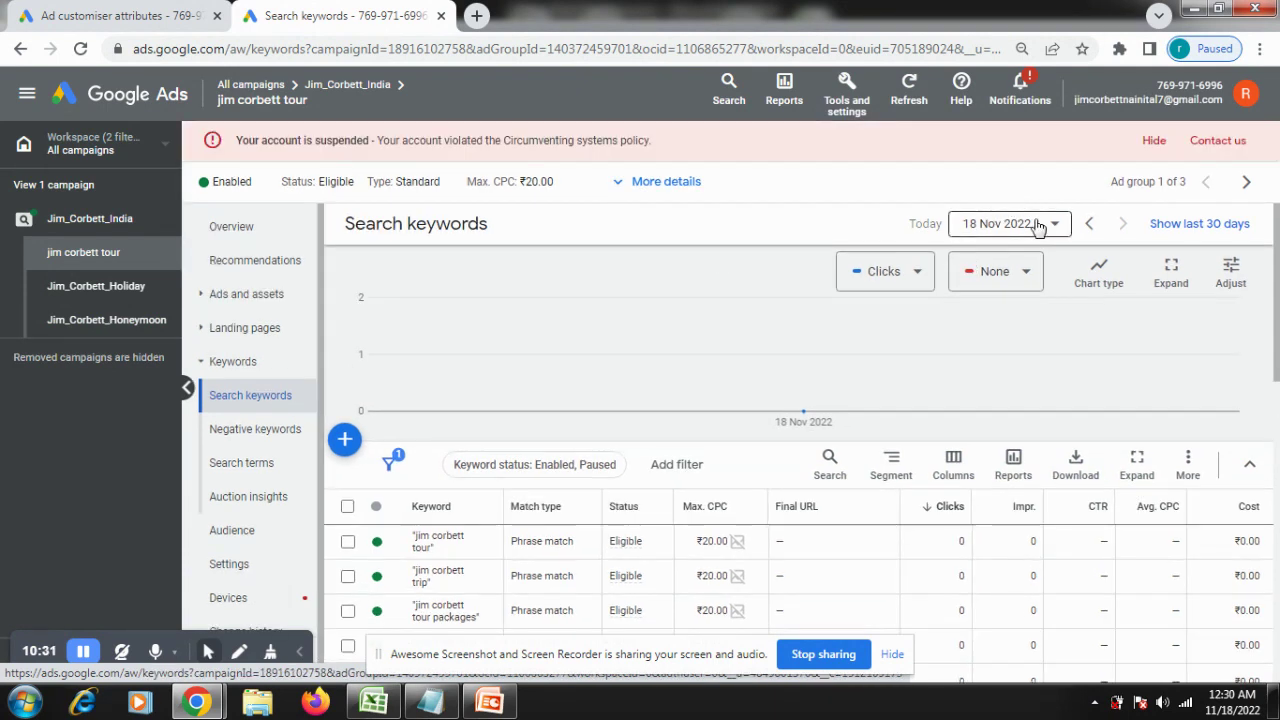
left_click(1092, 228)
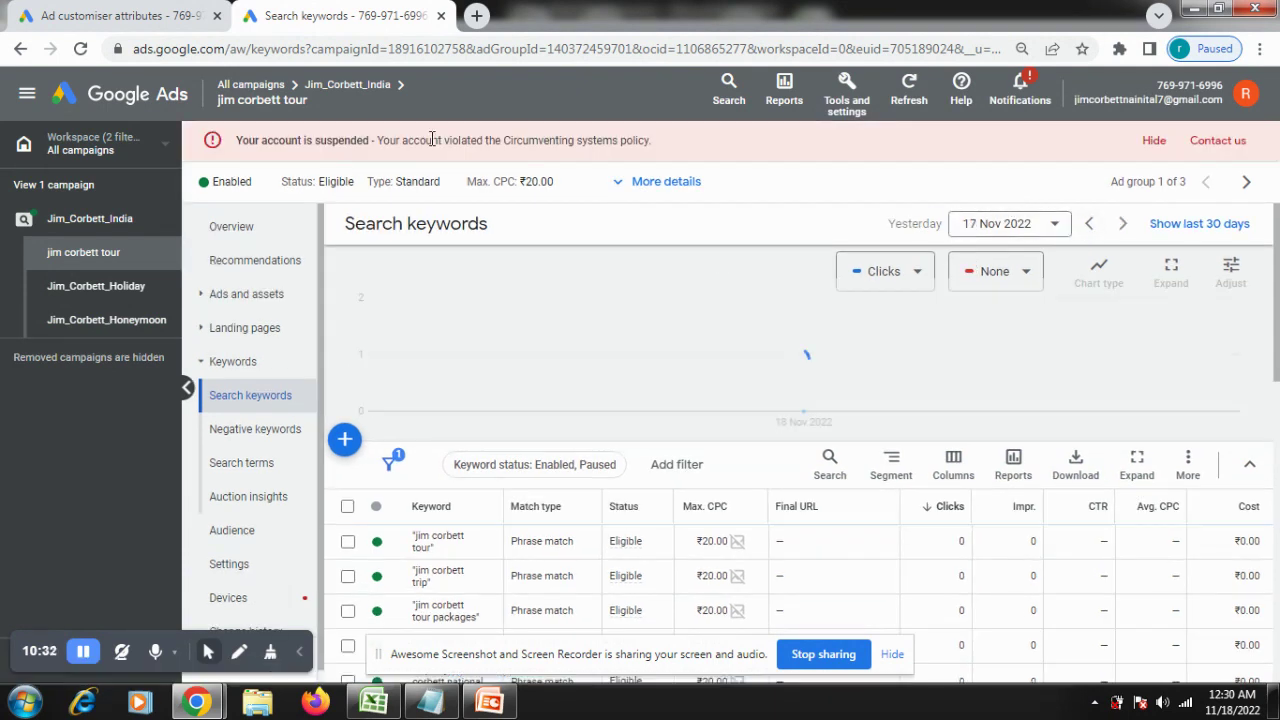
left_click(1145, 145)
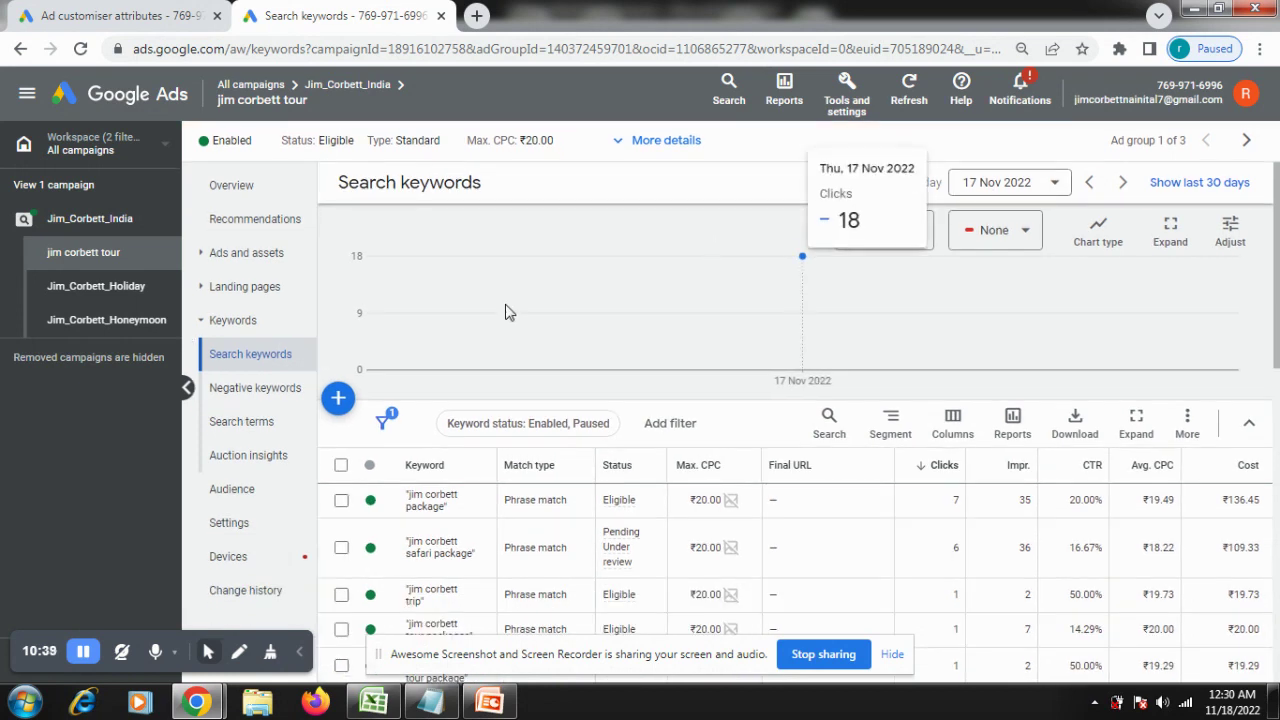
Open the ad group's paused responsive search ad for editing from its Ads page.
left_click(245, 255)
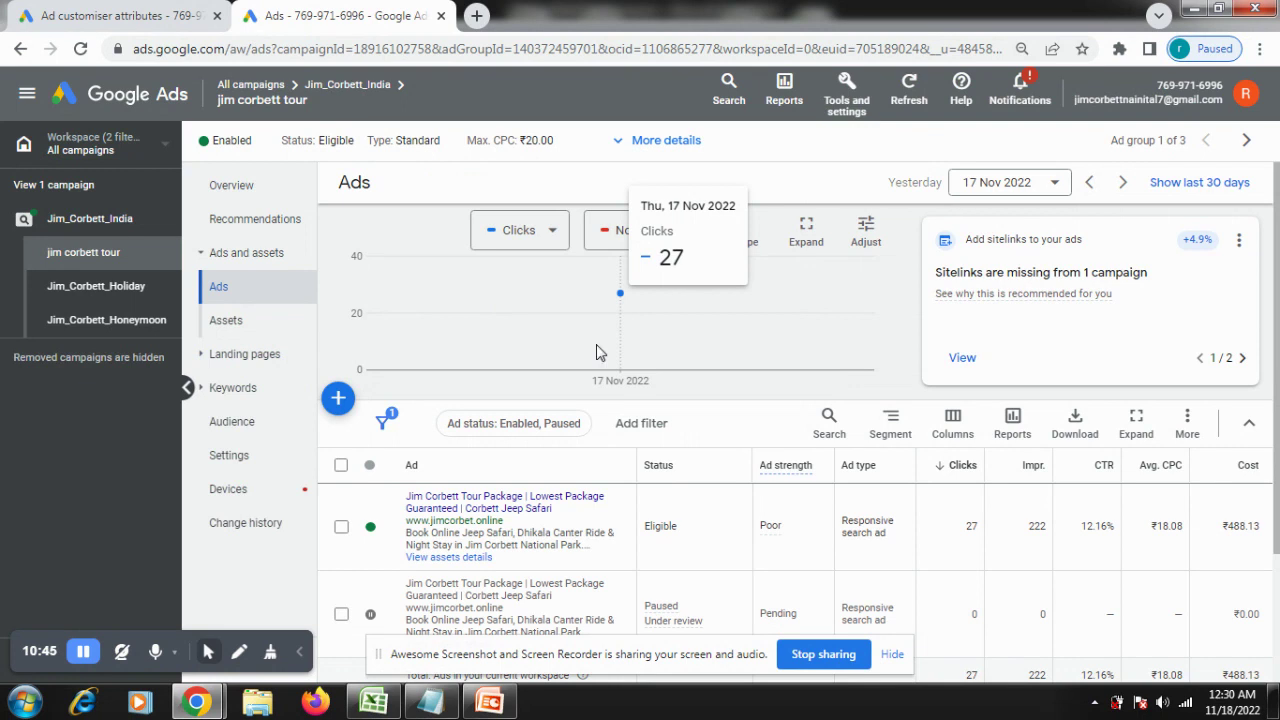
scroll(690, 365, "down", 3)
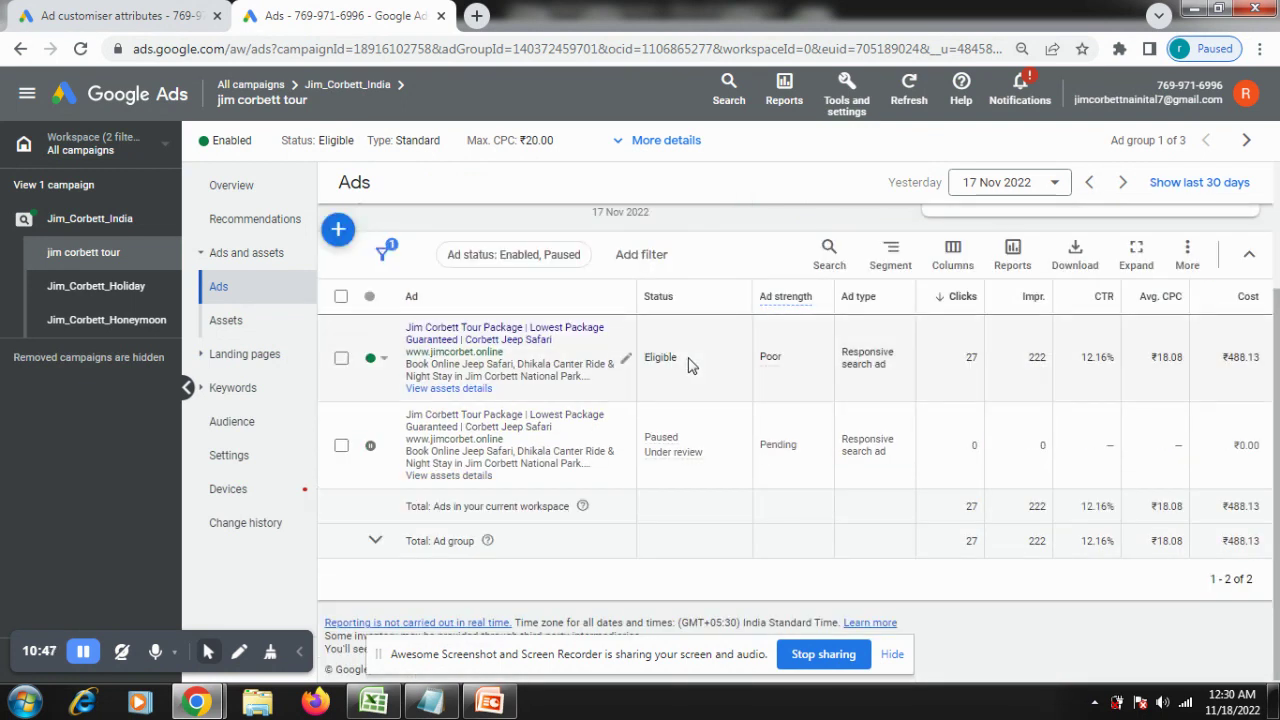
left_click(892, 653)
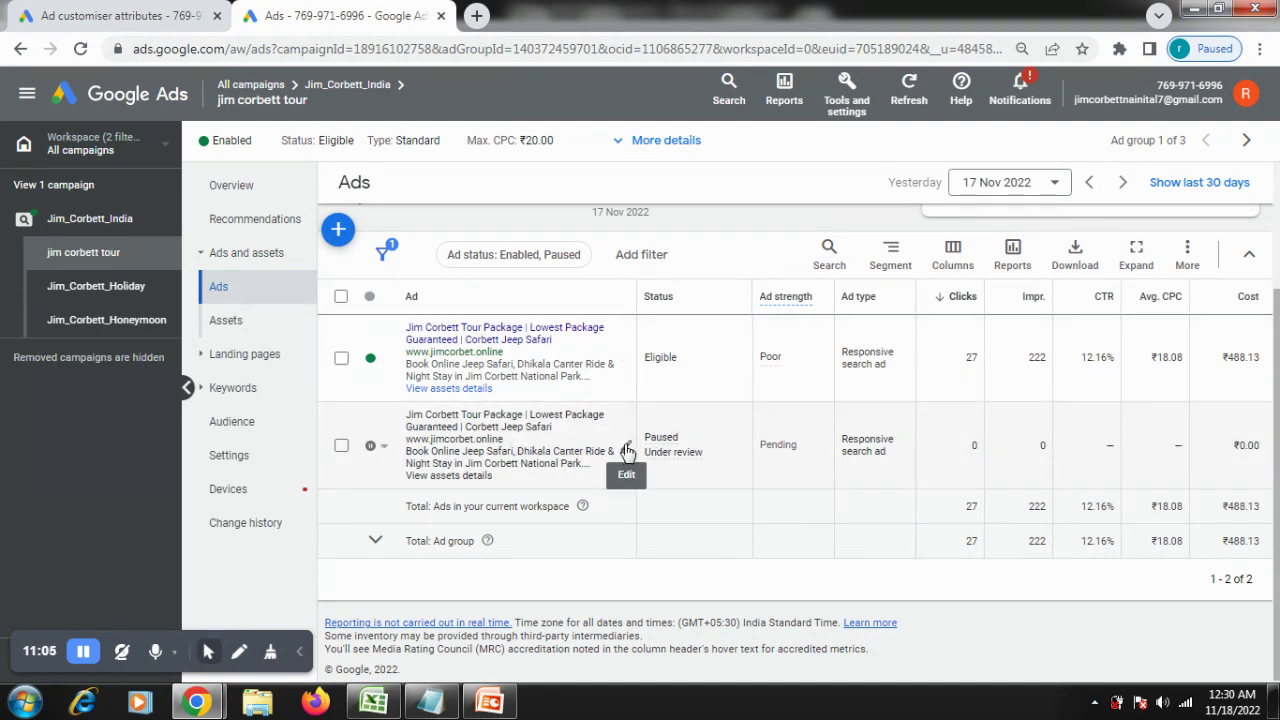
left_click(626, 451)
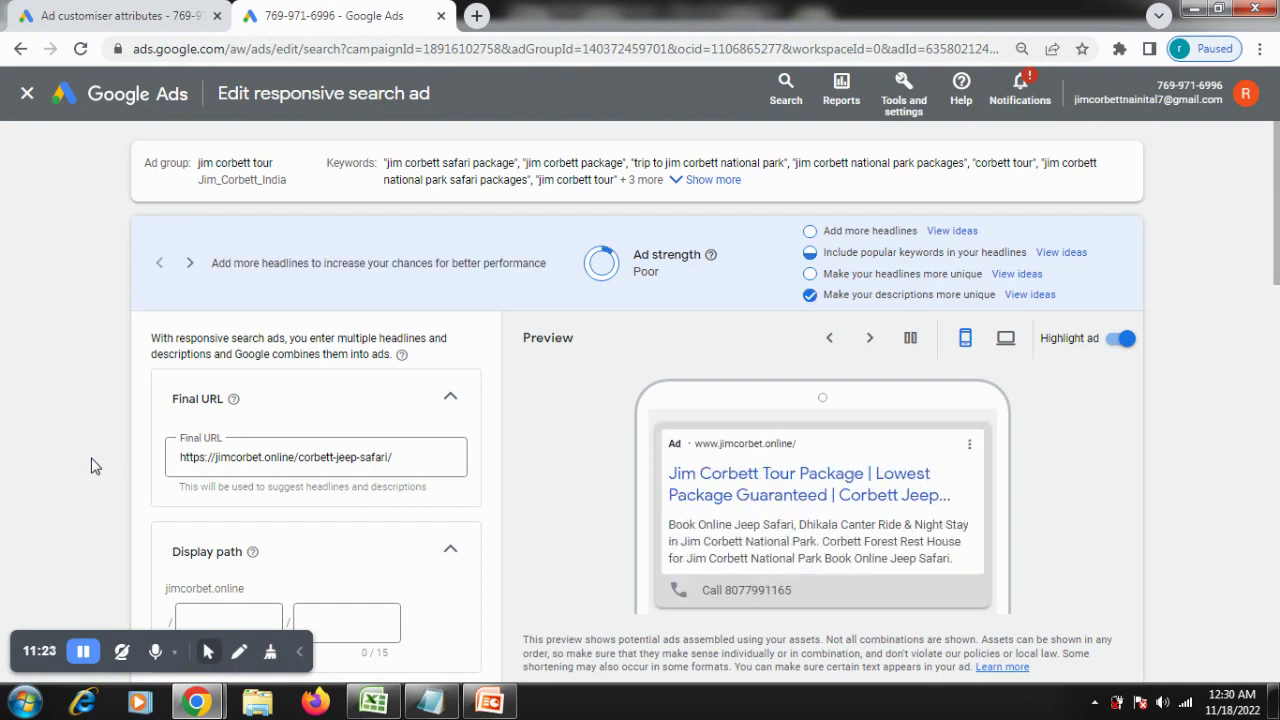
Insert an ad customiser placeholder in the empty headline below "Corbett Jeep Safari" by entering "{" and choosing Ad customiser.
scroll(97, 463, "down", 5)
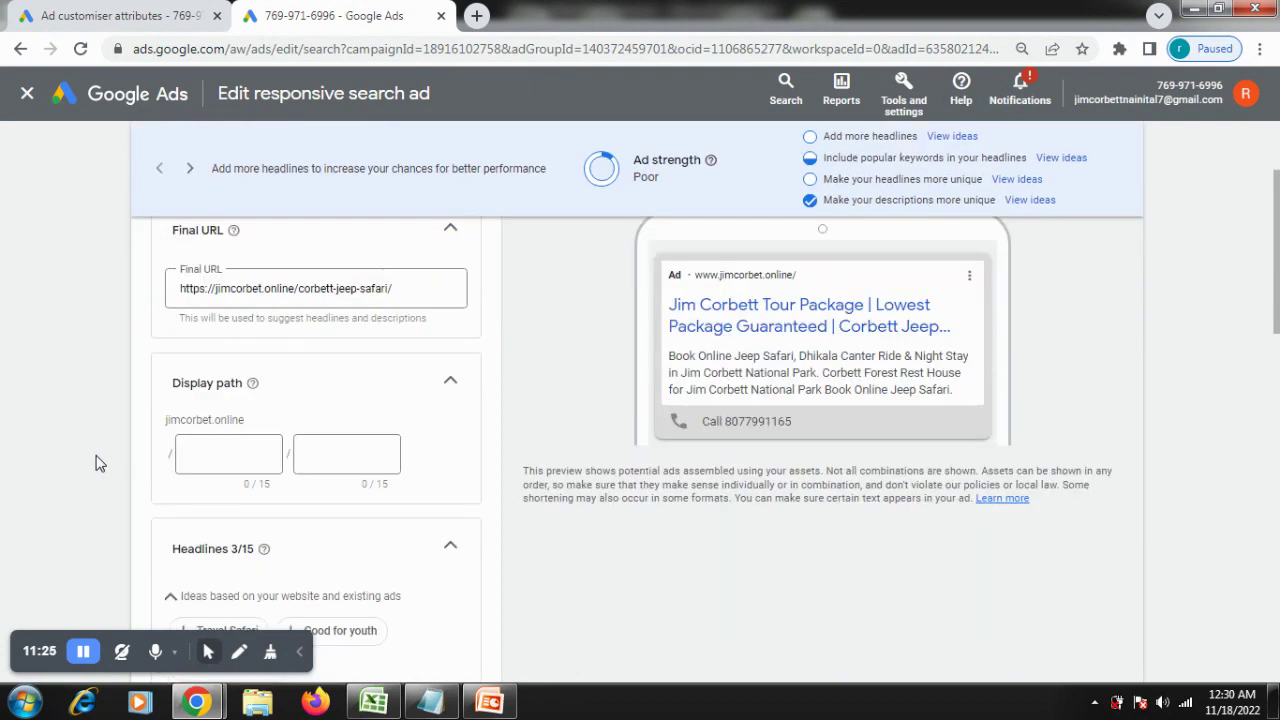
scroll(97, 463, "down", 2)
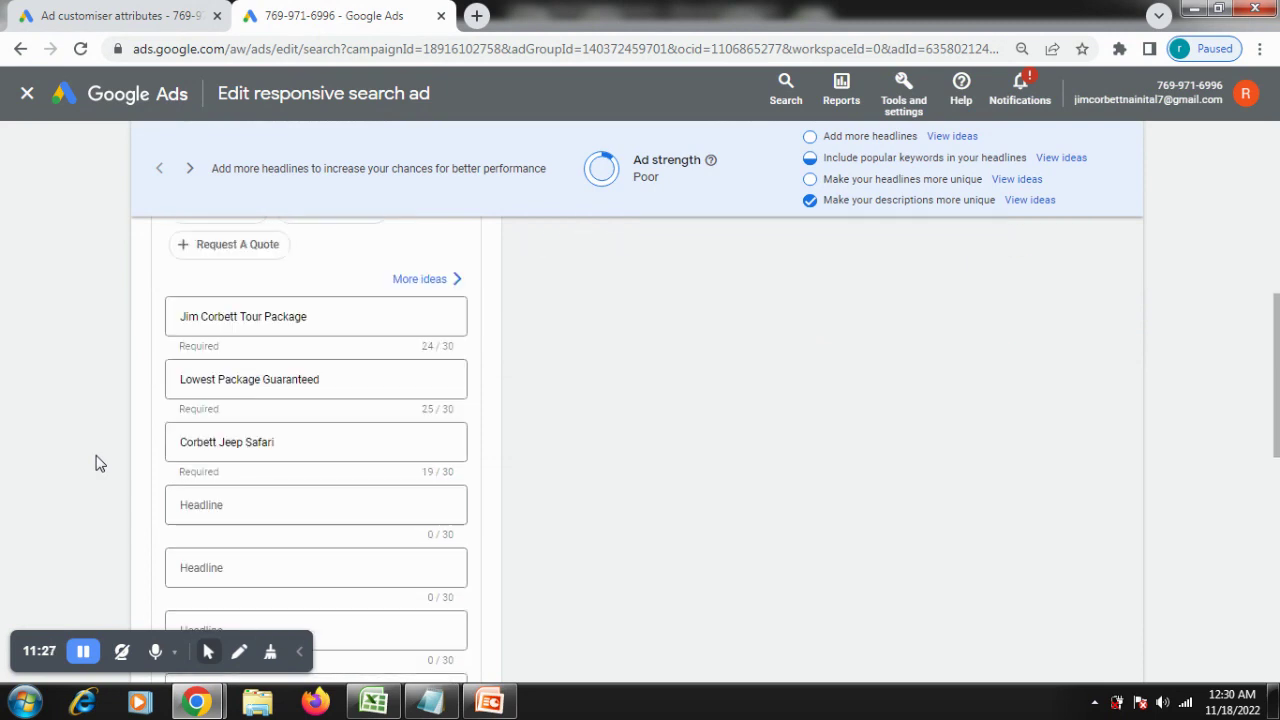
scroll(57, 470, "down", 1)
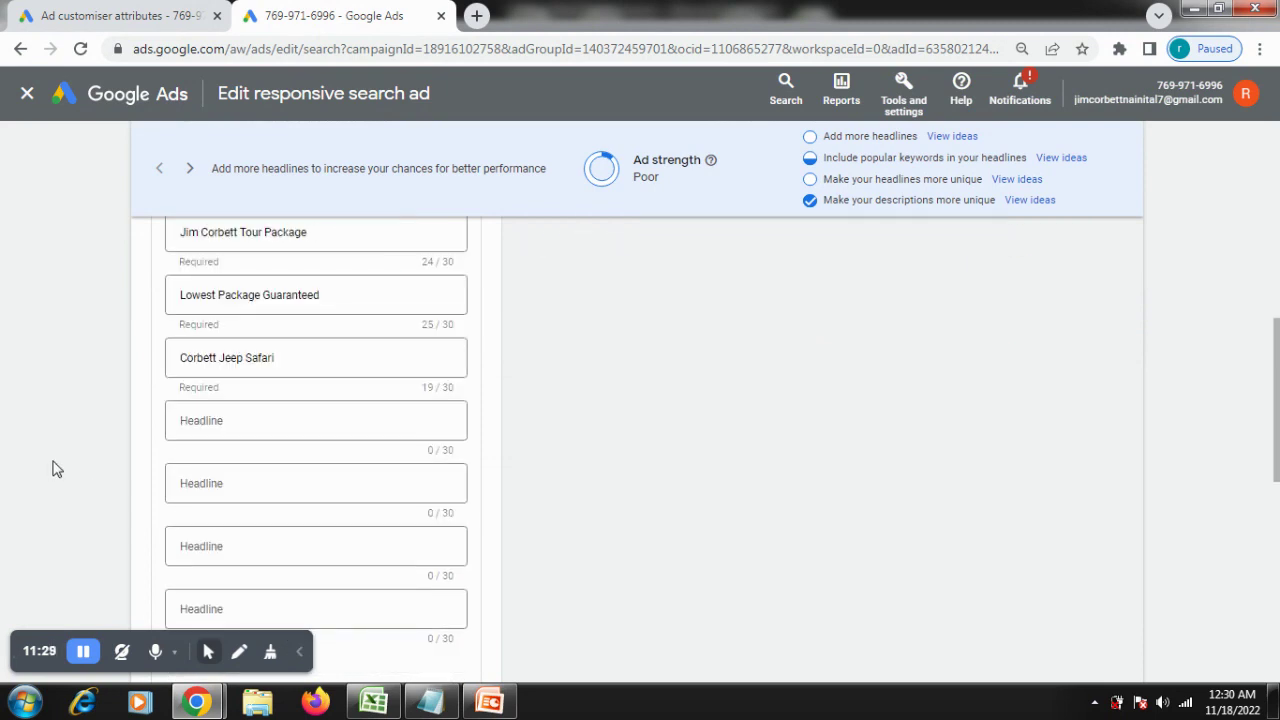
left_click(197, 421)
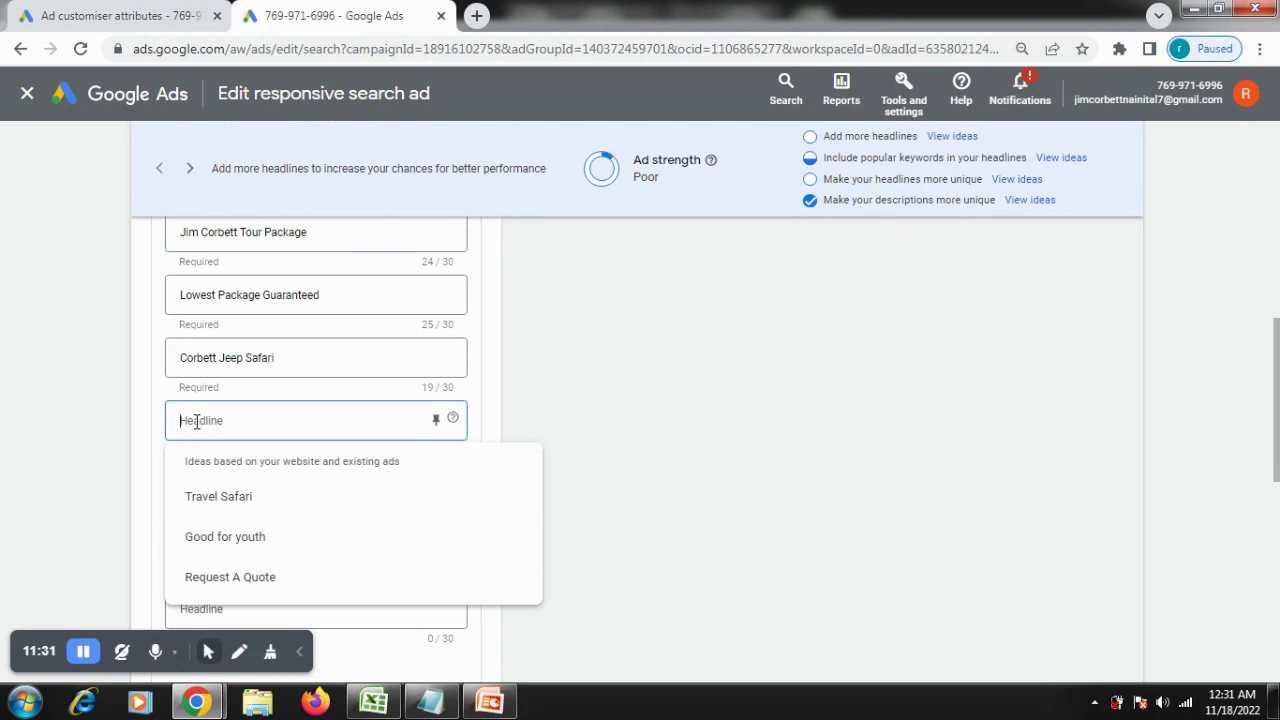
type("{")
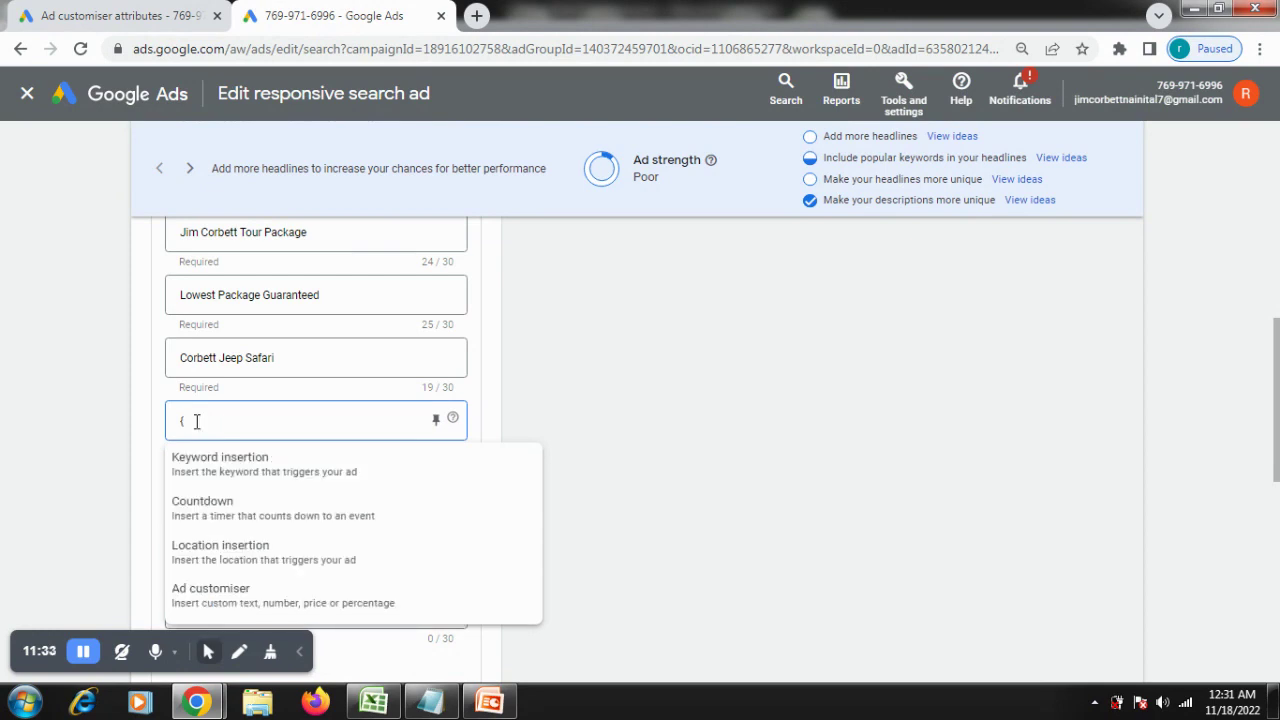
left_click(563, 429)
key("ctrl+plus")
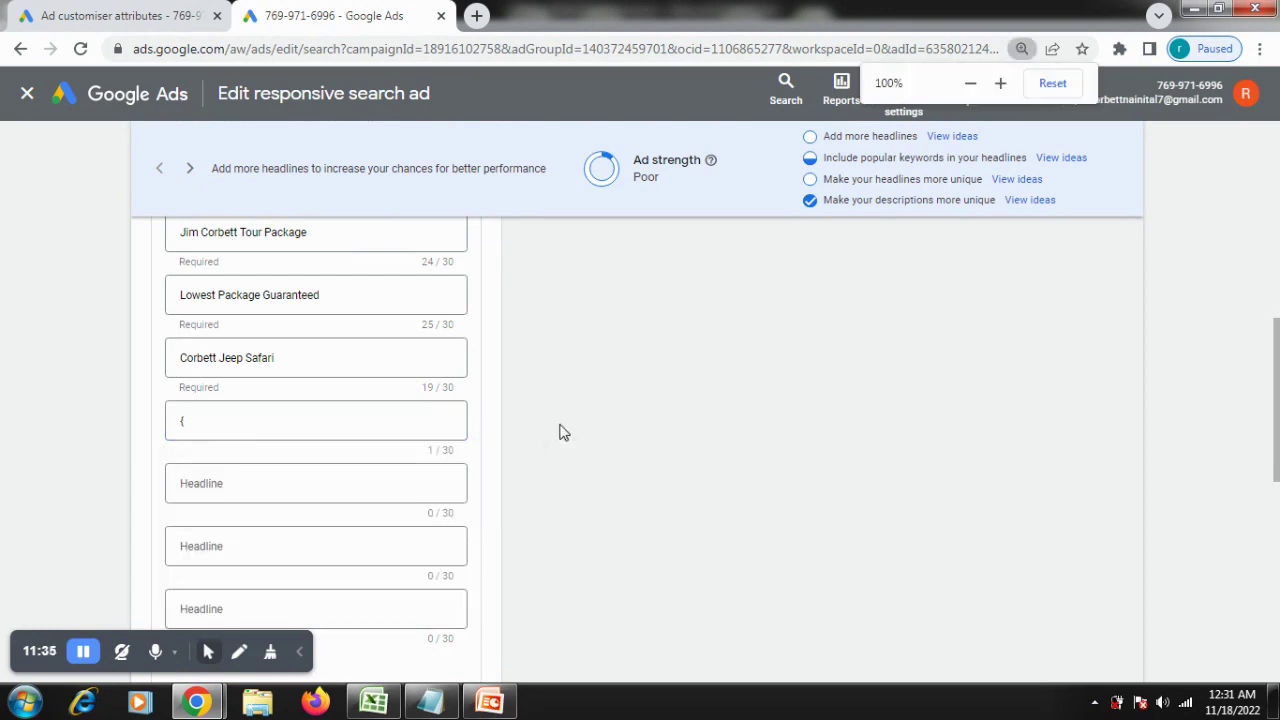
left_click(136, 468)
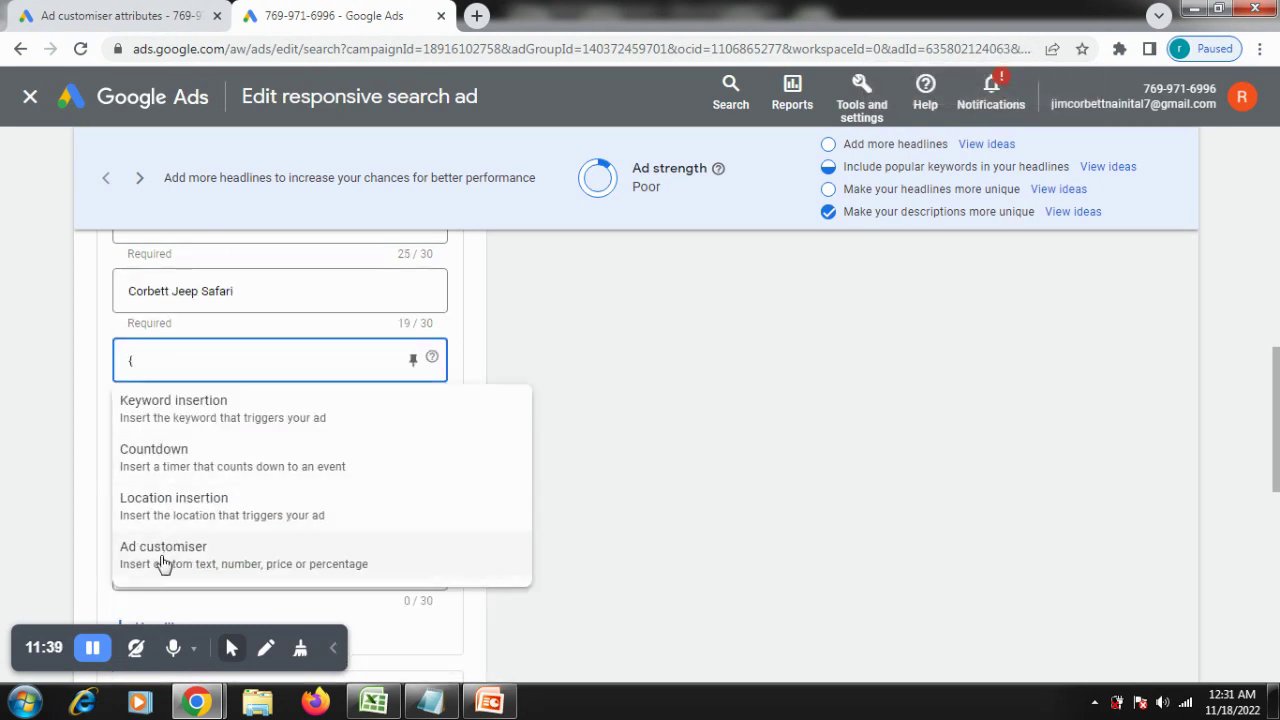
left_click(165, 560)
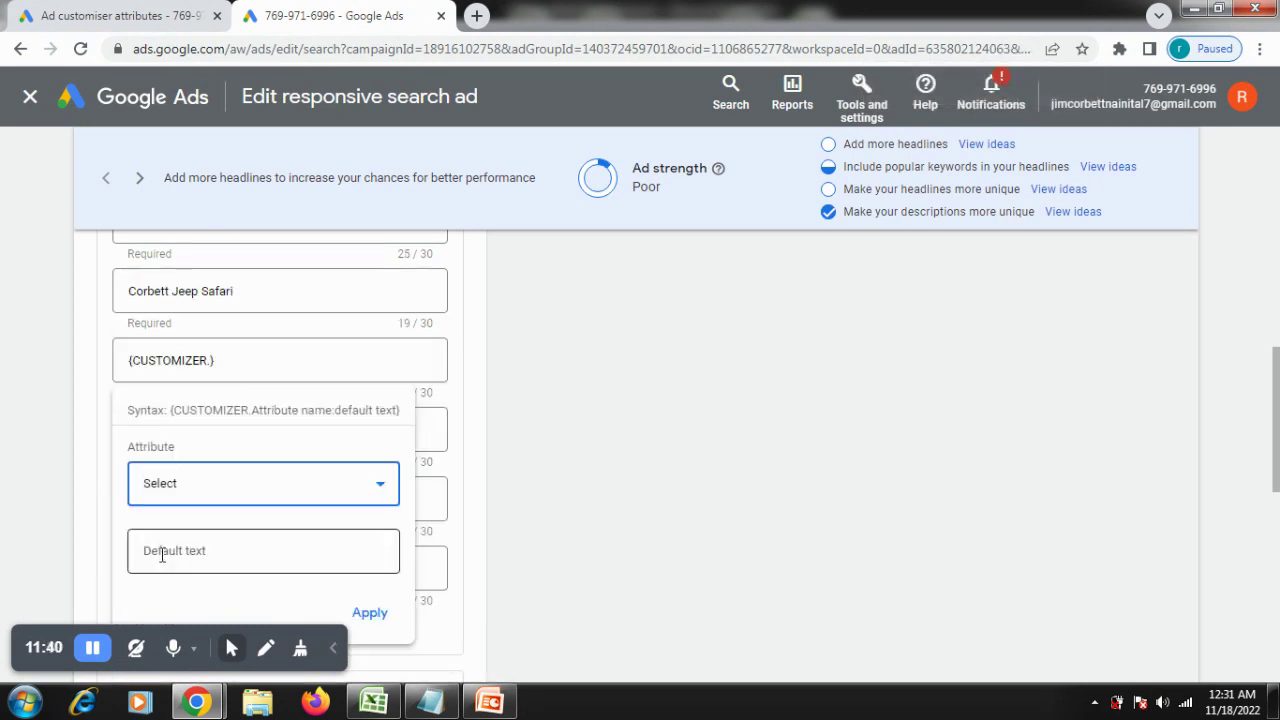
Choose Tour (Text) as the headline placeholder's customiser attribute and apply it with the default text left empty.
left_click(223, 500)
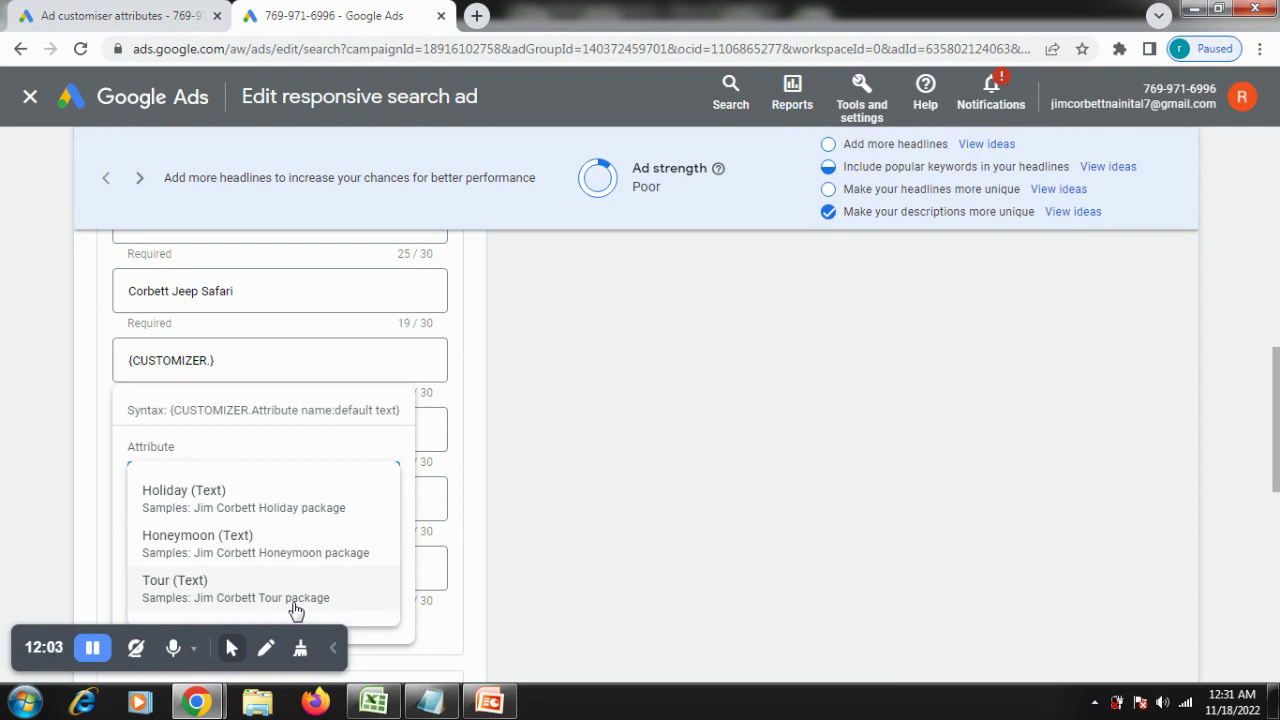
left_click(228, 600)
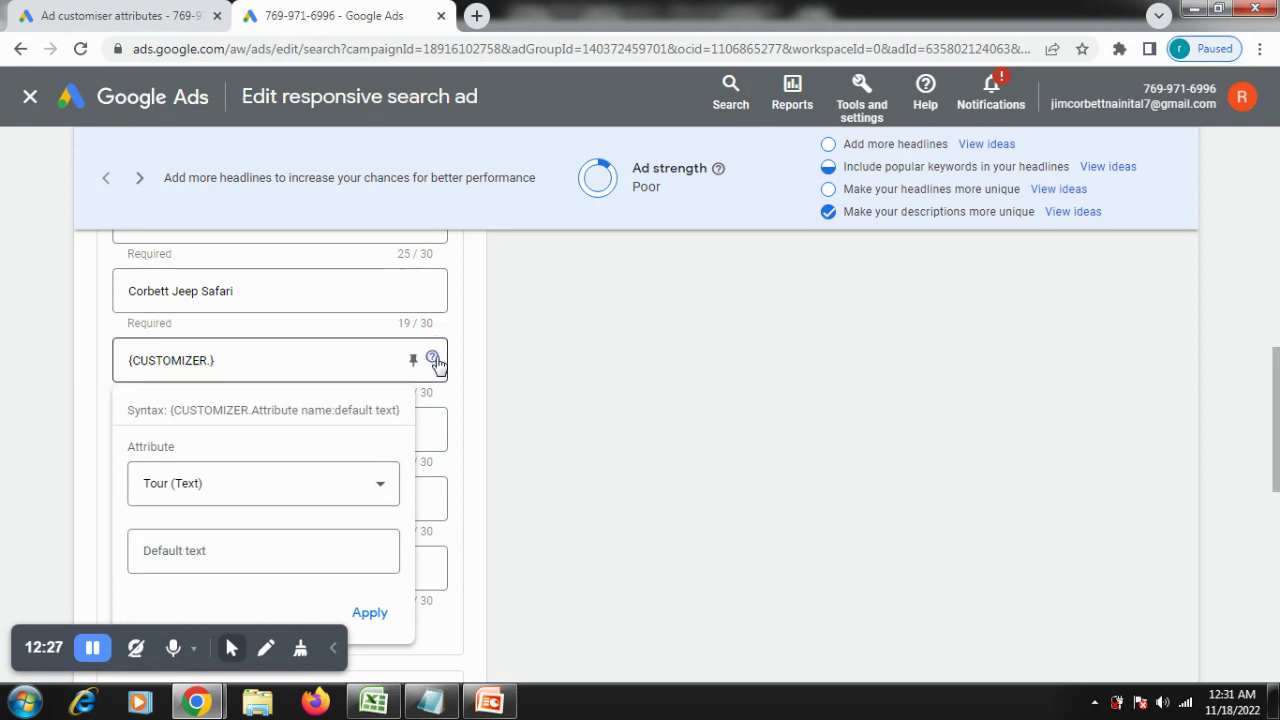
left_click(199, 557)
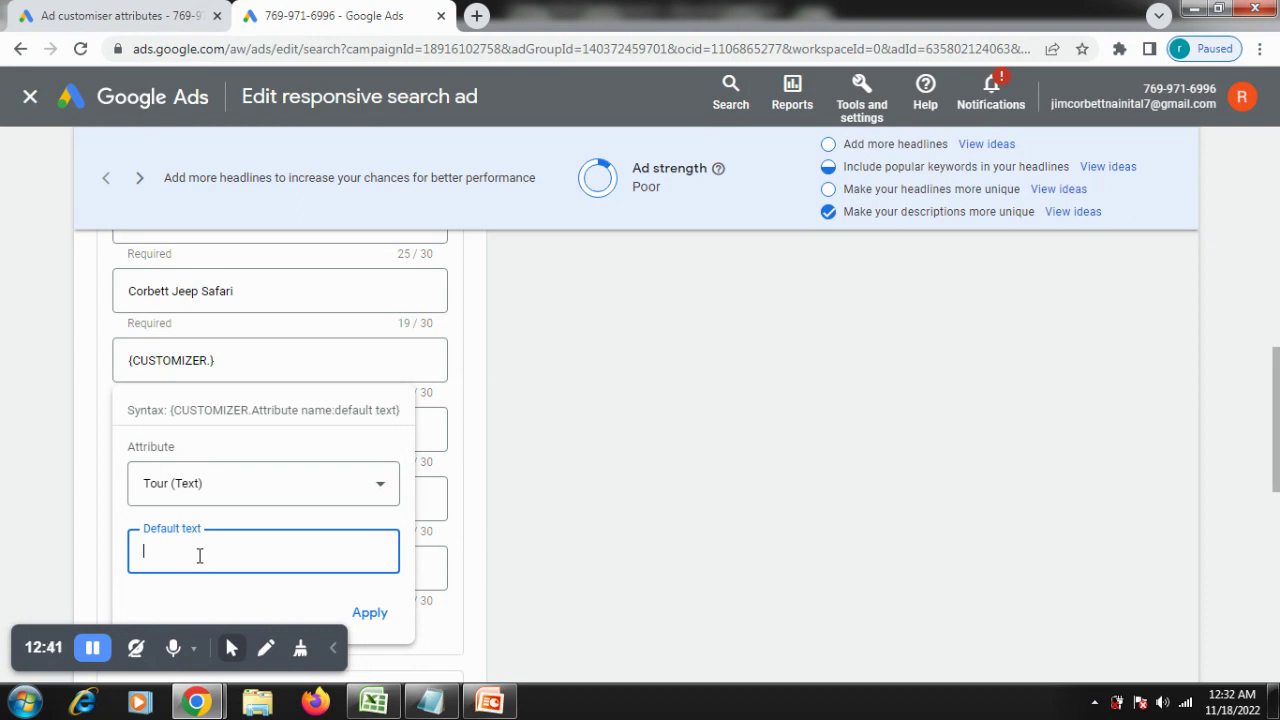
left_click(366, 610)
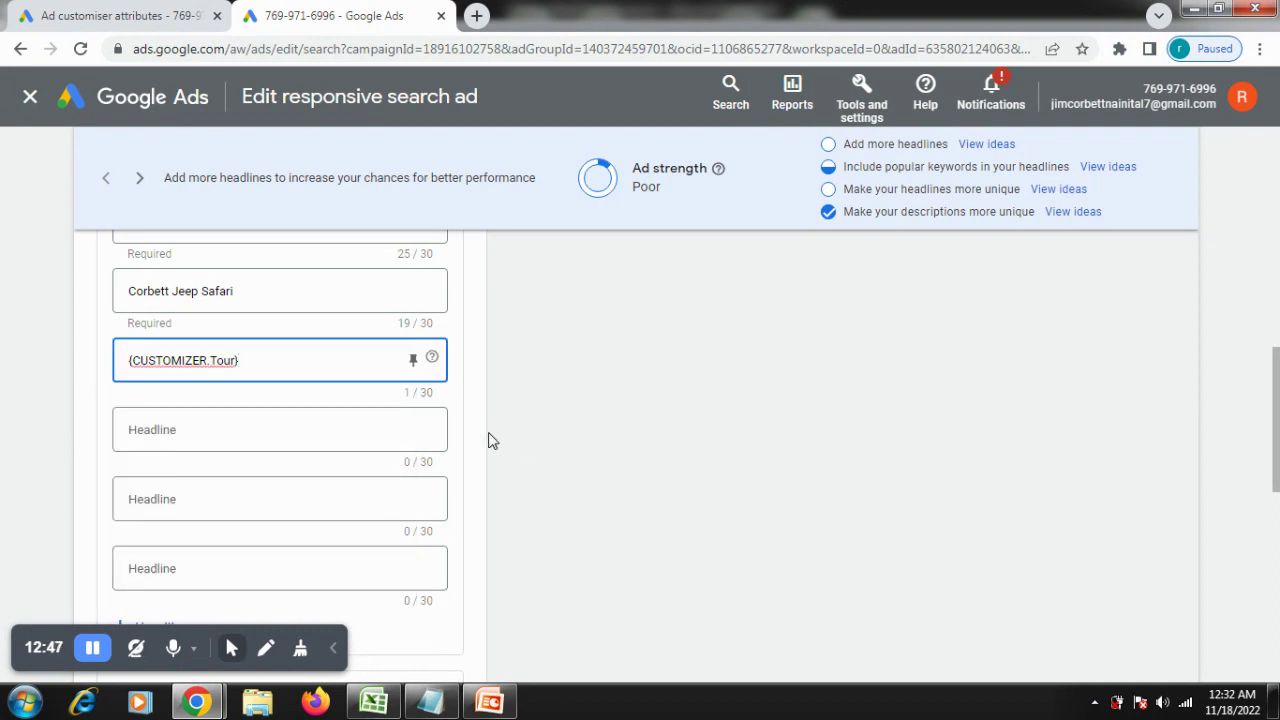
Pin the {CUSTOMIZER.Tour} headline to position 1 and check the ad preview.
left_click(414, 366)
left_click(565, 384)
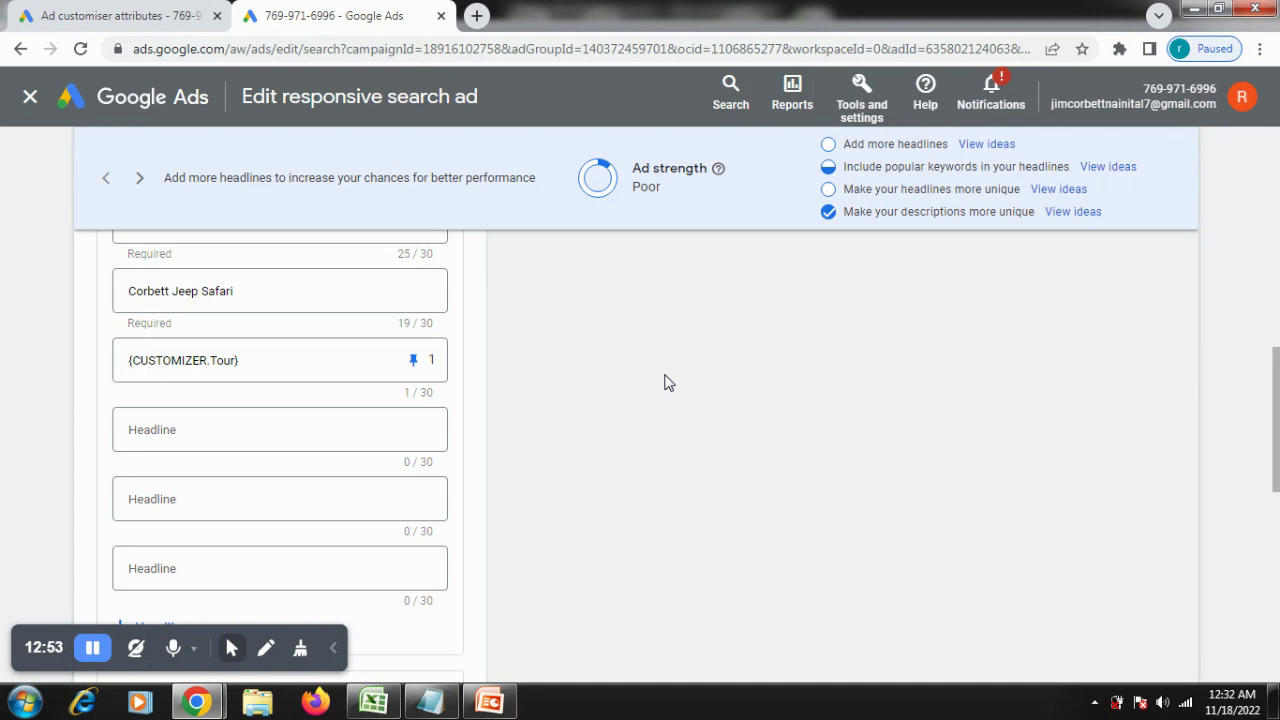
scroll(829, 470, "up", 3)
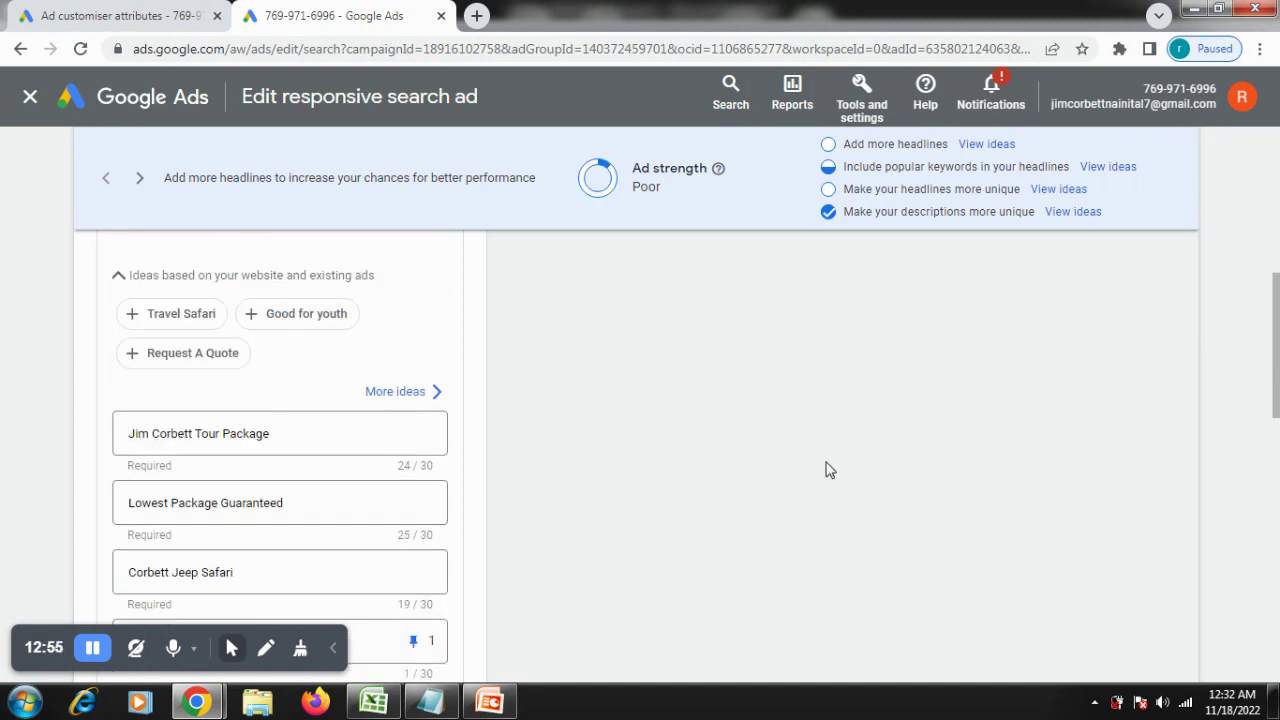
scroll(829, 470, "up", 4)
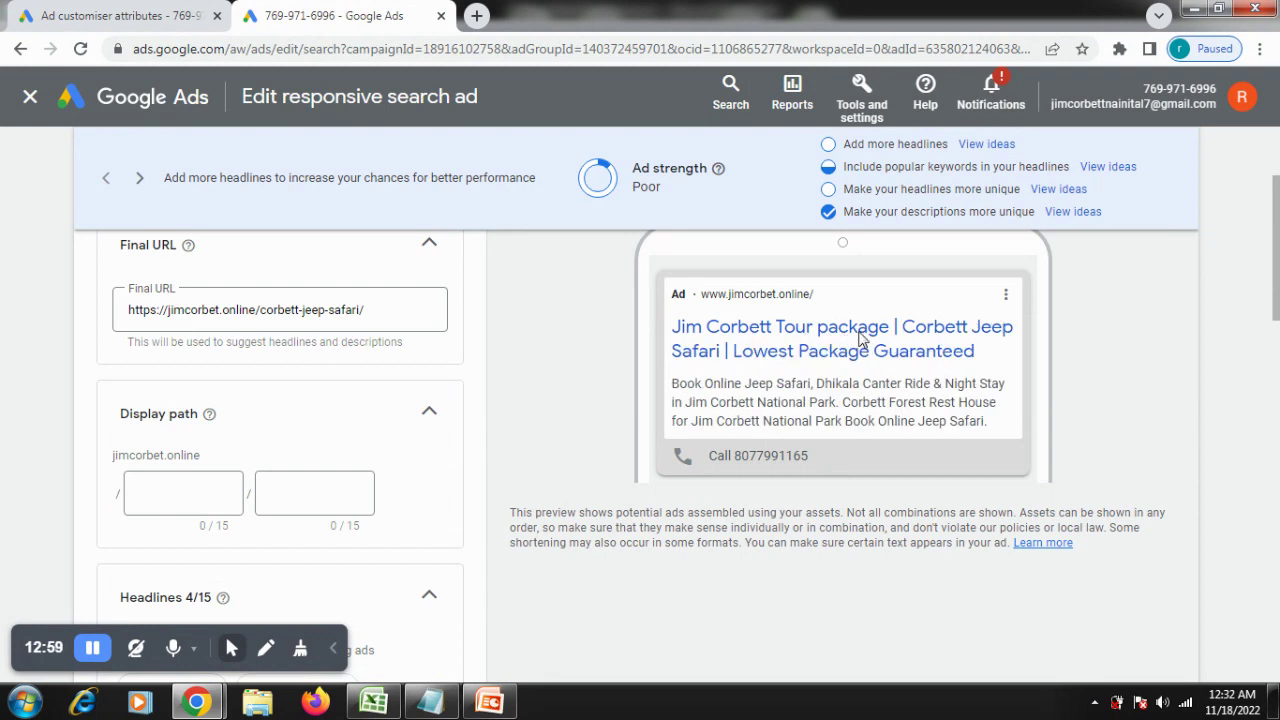
Pin the "Lowest Package Guaranteed" headline to position 2 and check it in the ad preview.
scroll(549, 386, "down", 6)
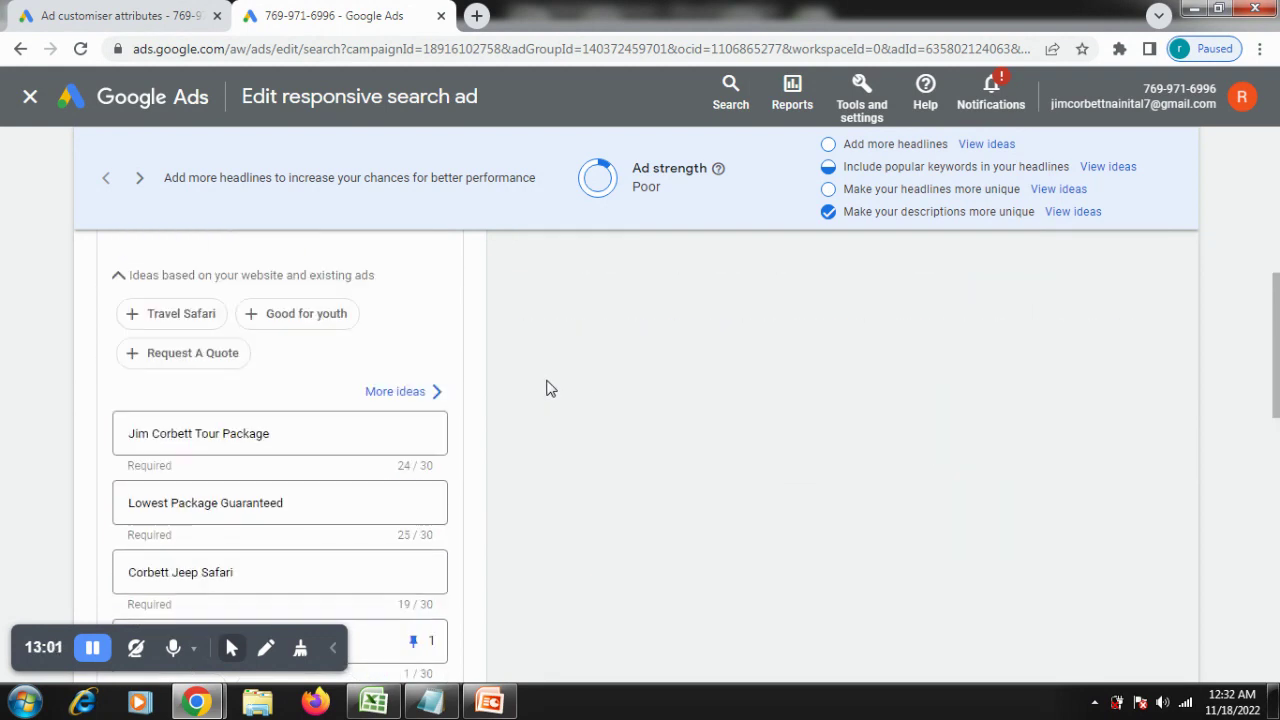
scroll(600, 486, "up", 2)
scroll(600, 486, "down", 1)
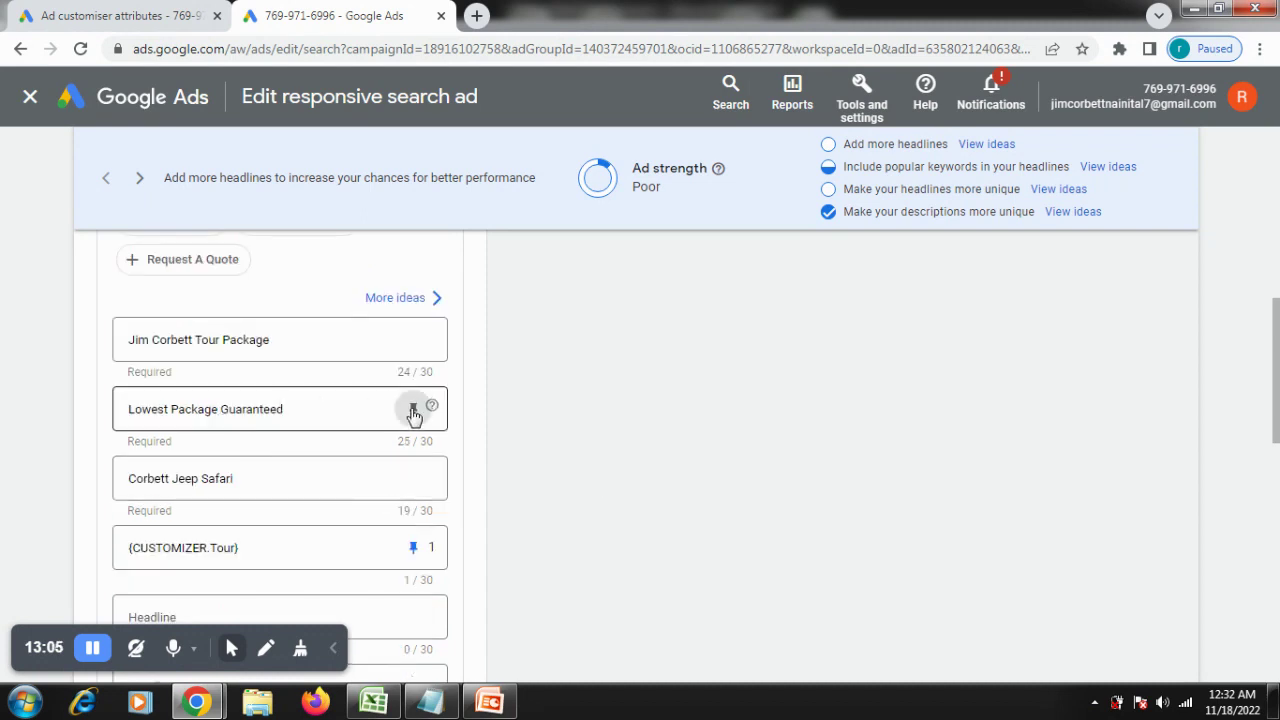
left_click(411, 410)
left_click(523, 351)
scroll(857, 463, "up", 5)
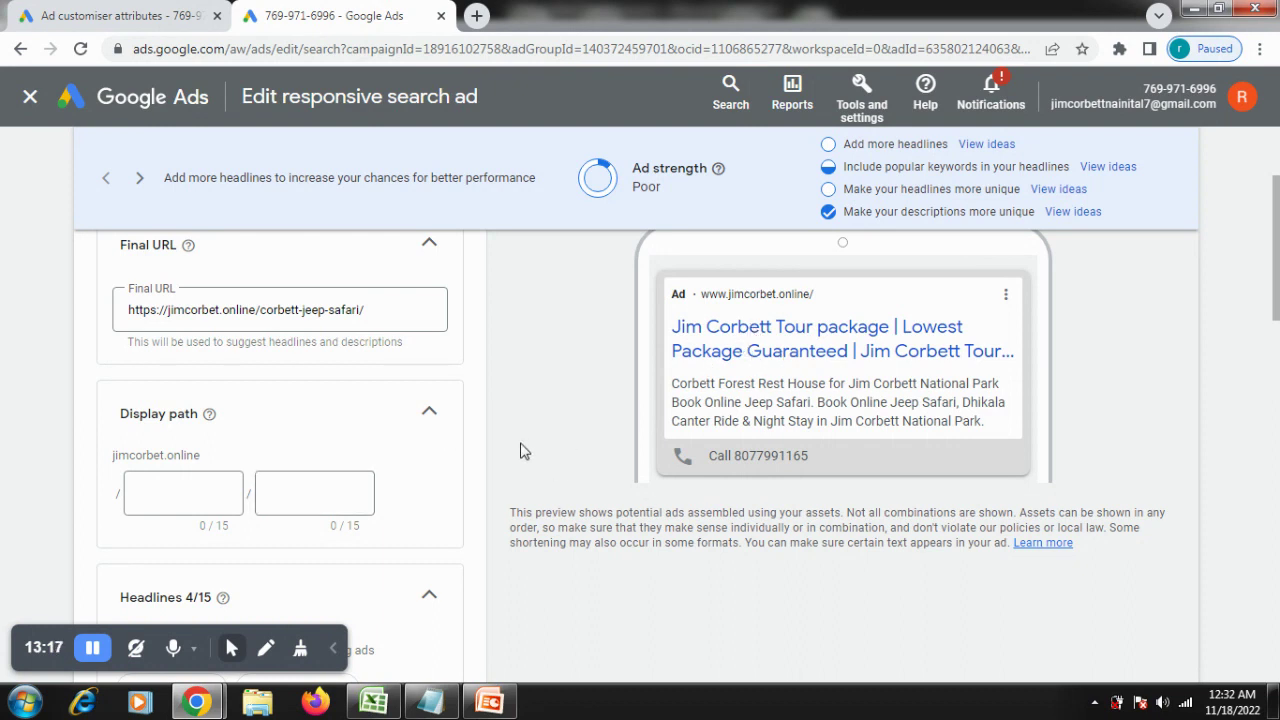
scroll(495, 420, "down", 3)
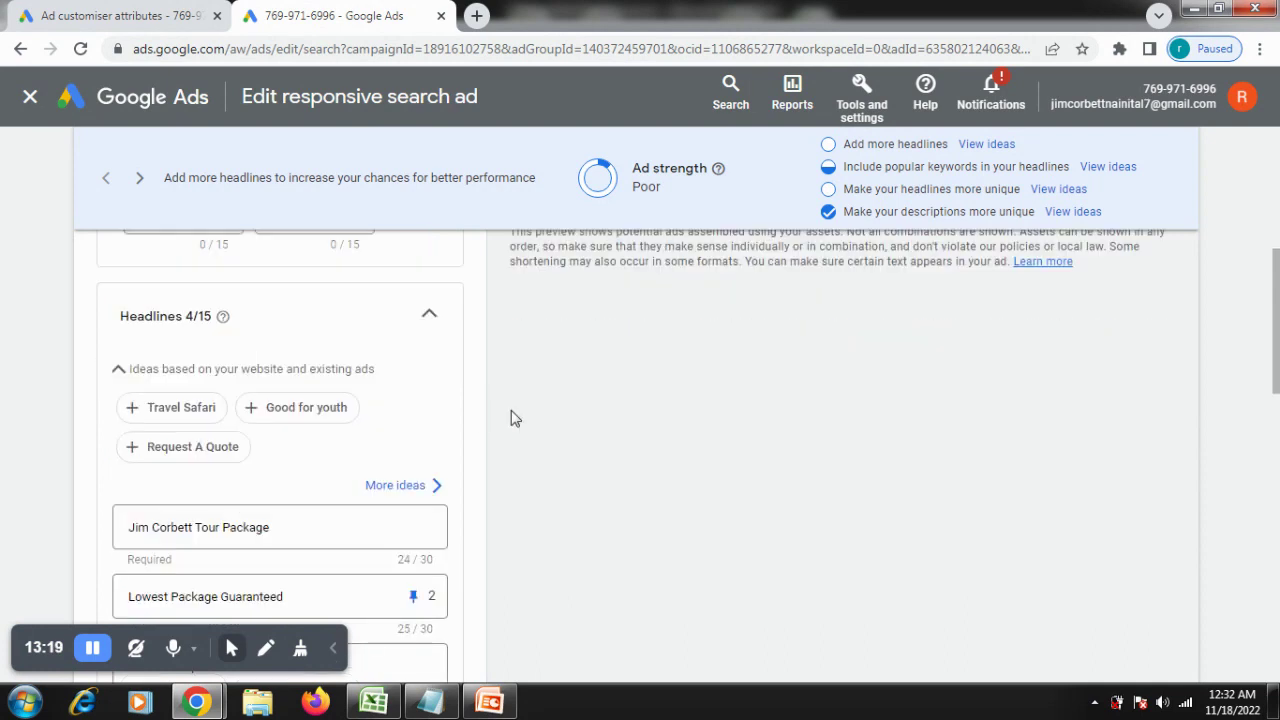
scroll(510, 418, "down", 2)
left_click(416, 409)
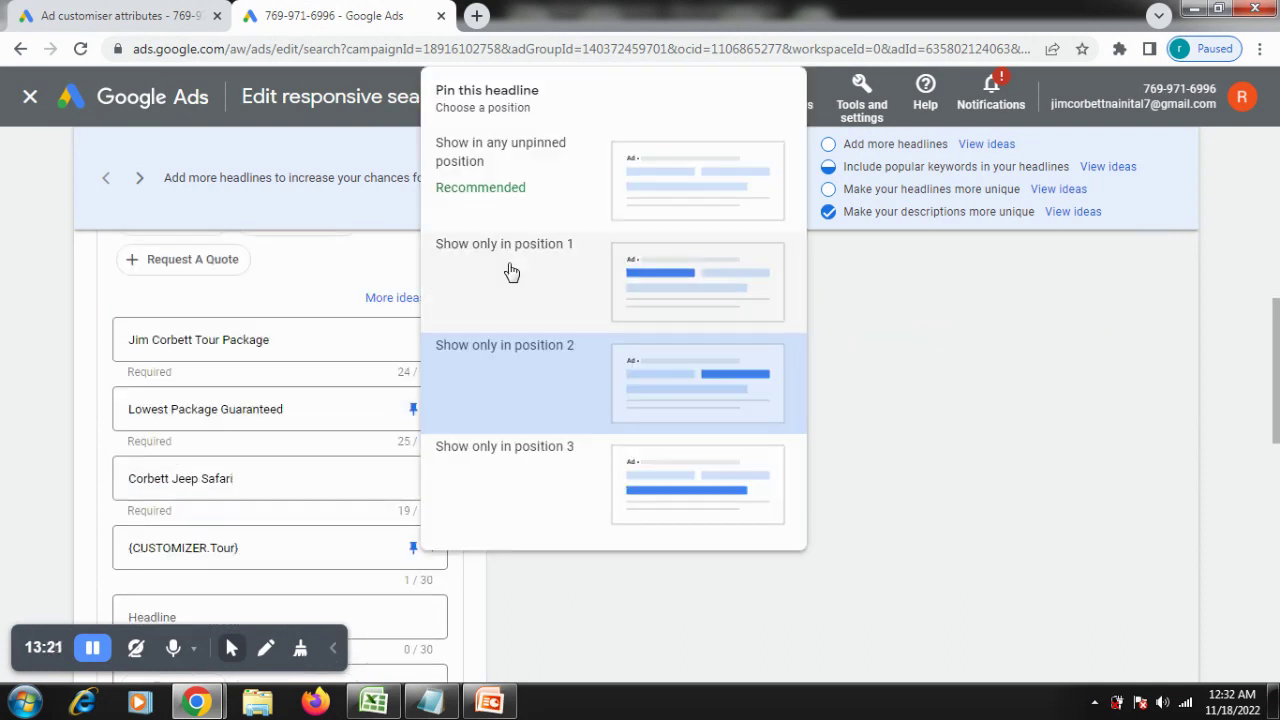
left_click(928, 410)
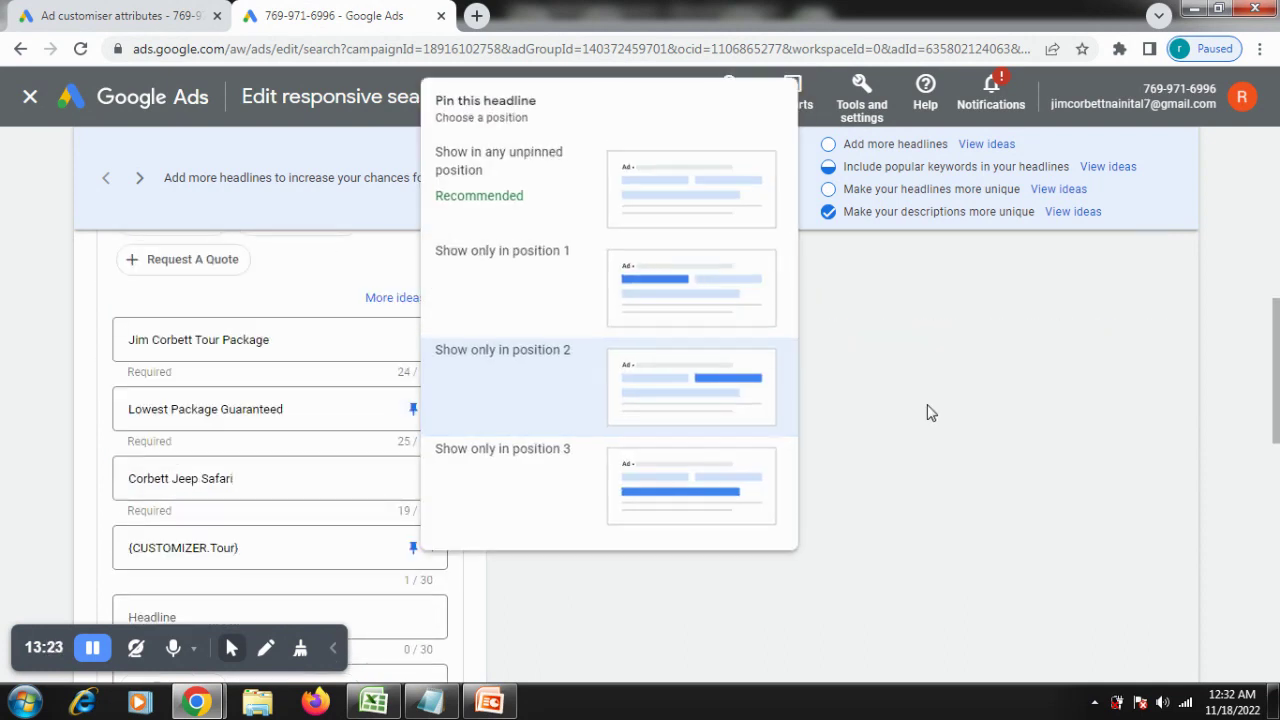
scroll(614, 420, "up", 6)
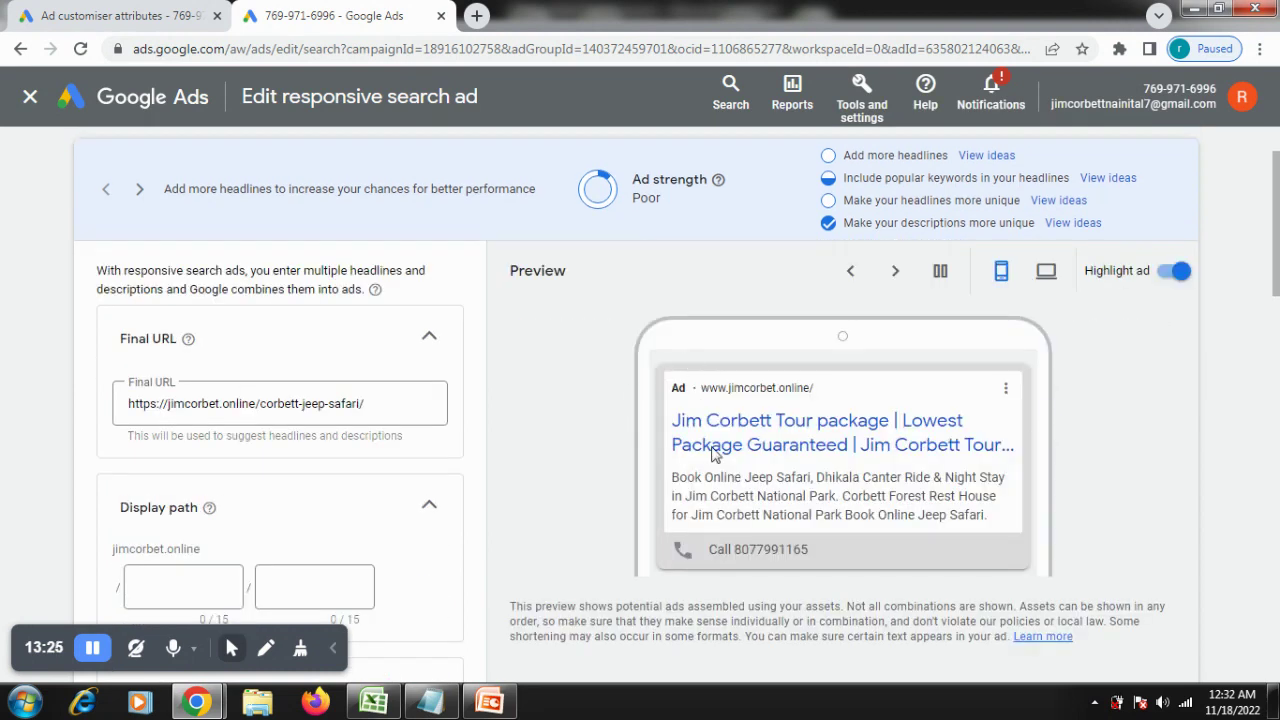
Try the suggested headline "Travel Safari" in the empty field below {CUSTOMIZER.Tour}, and clear it again.
scroll(577, 414, "down", 10)
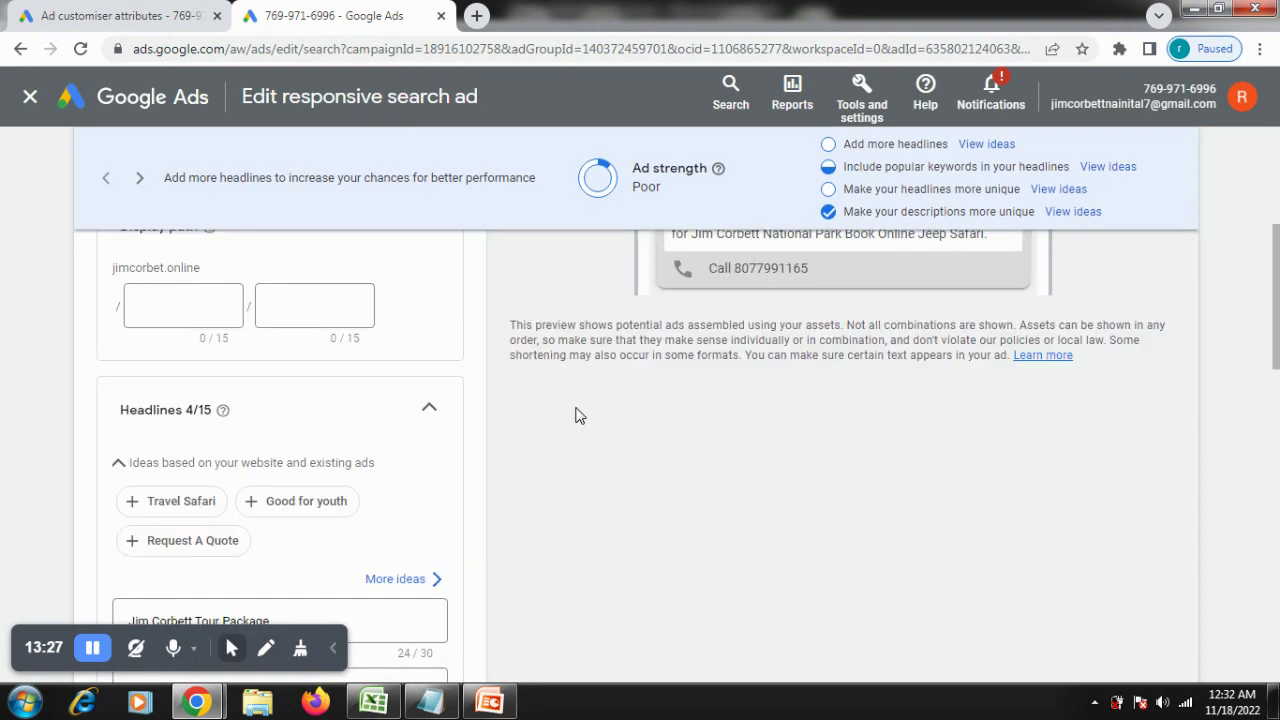
left_click(234, 337)
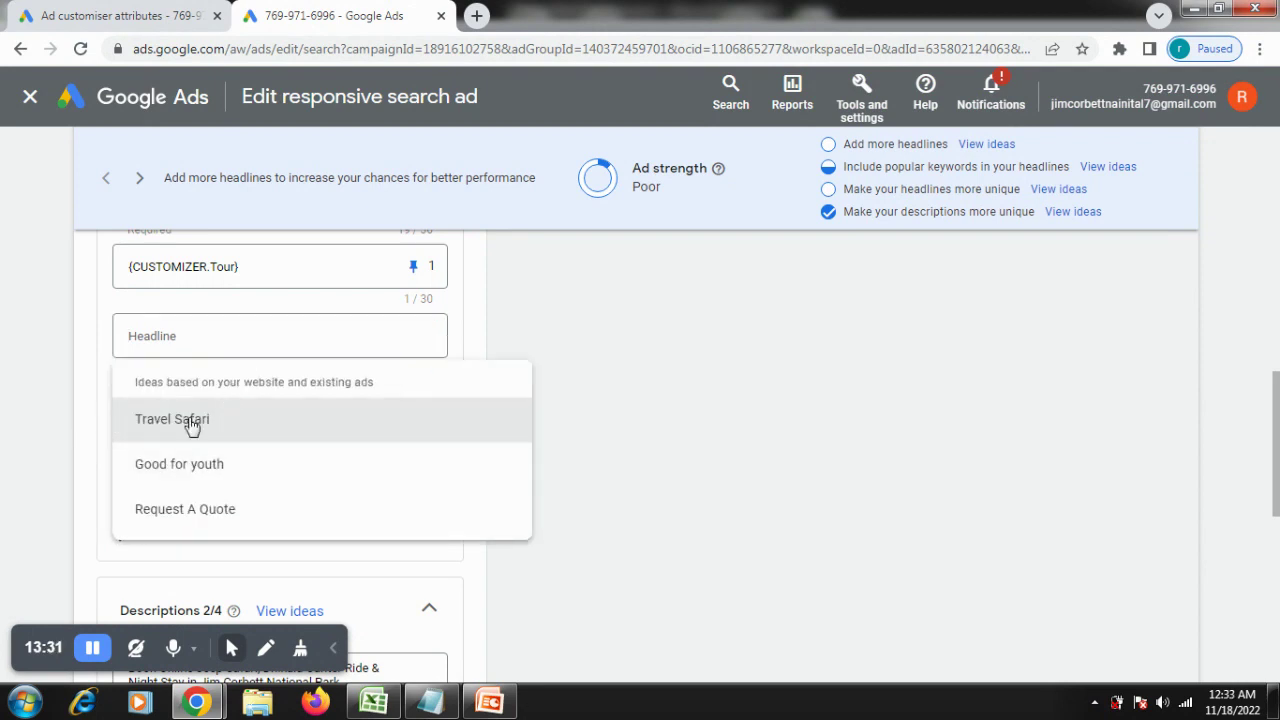
left_click(186, 420)
scroll(42, 403, "down", 1)
scroll(43, 400, "up", 1)
left_click(223, 340)
triple_click(223, 340)
scroll(224, 347, "down", 1)
key("BackSpace")
left_click(57, 387)
scroll(57, 387, "up", 1)
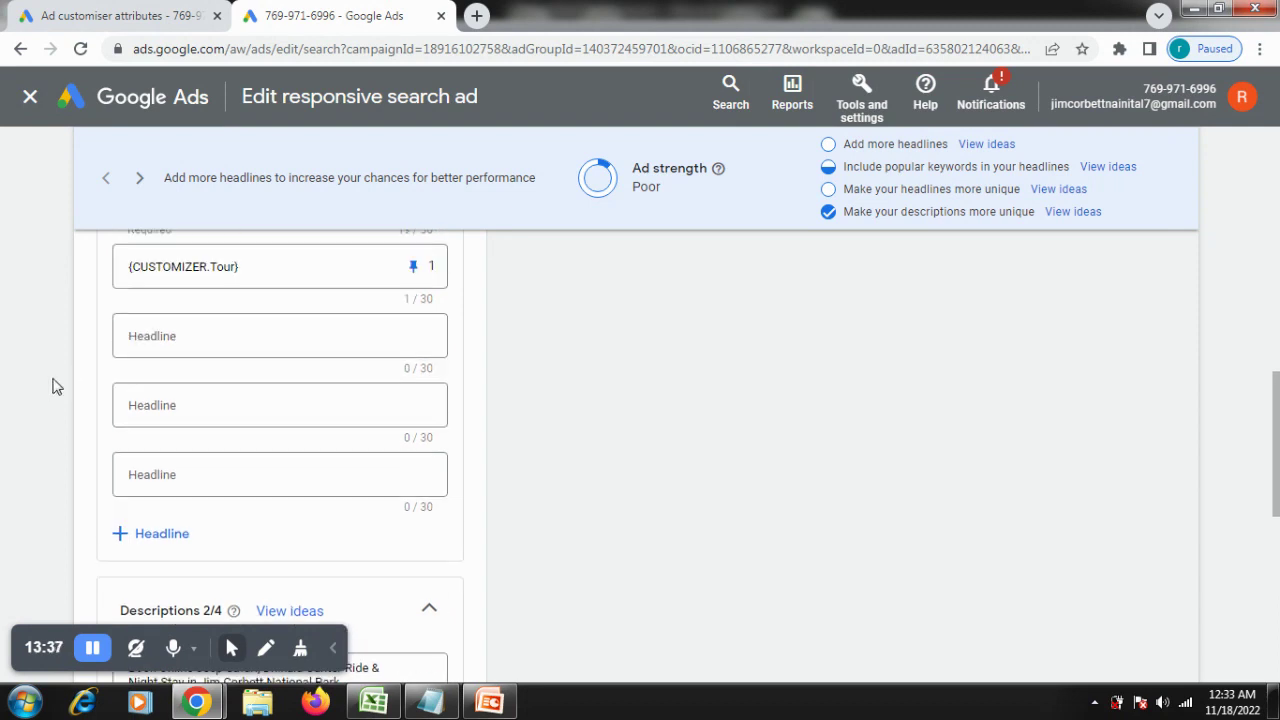
Review the ad's headlines, descriptions and sitelinks sections.
scroll(56, 392, "up", 3)
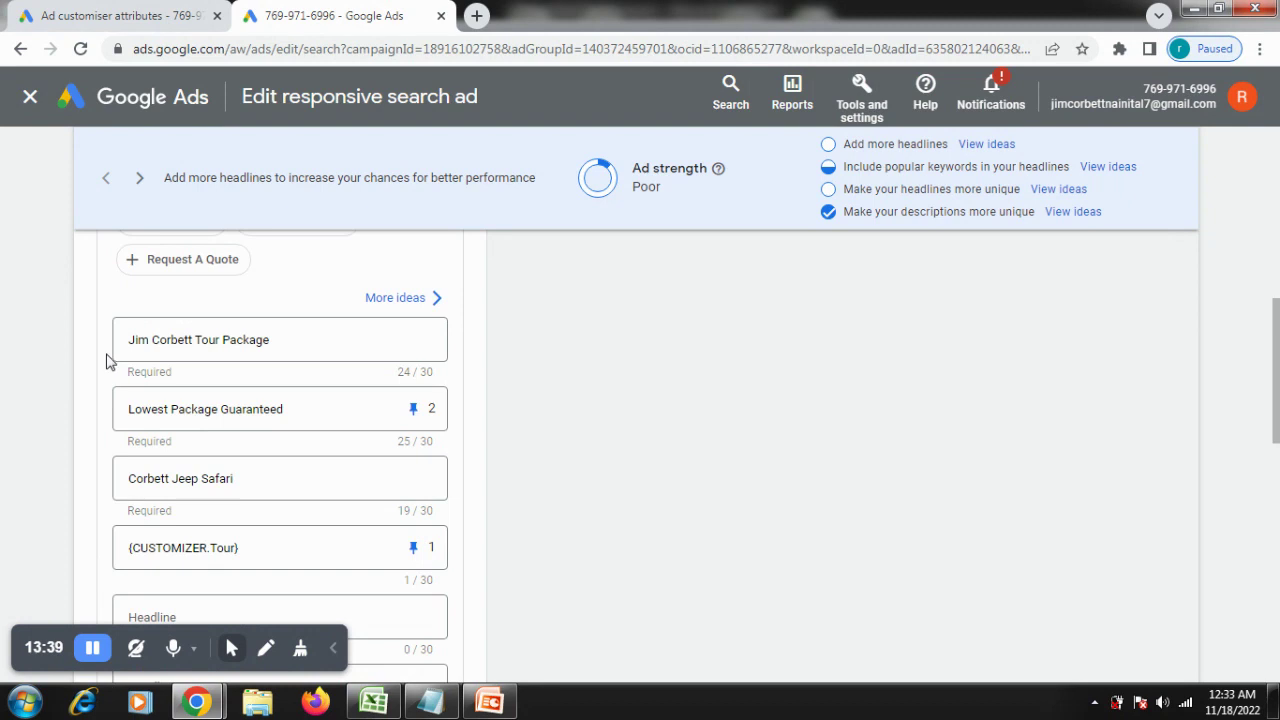
scroll(47, 461, "down", 6)
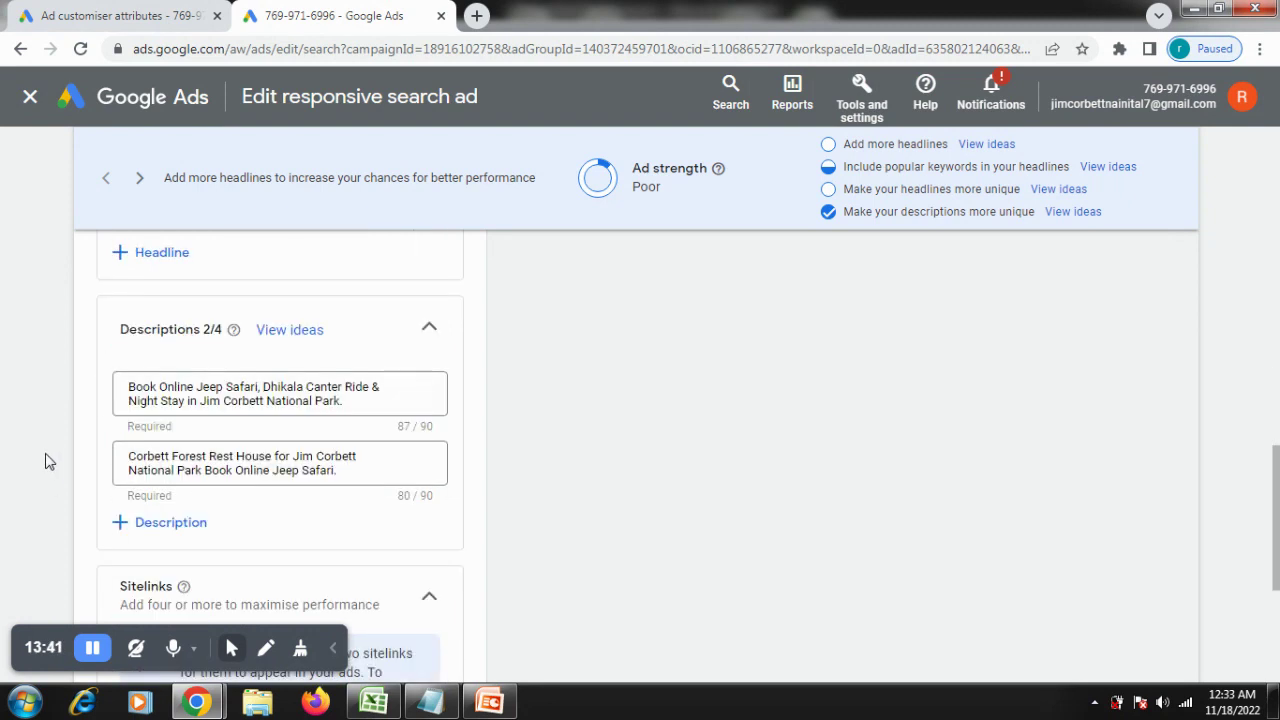
scroll(266, 484, "down", 2)
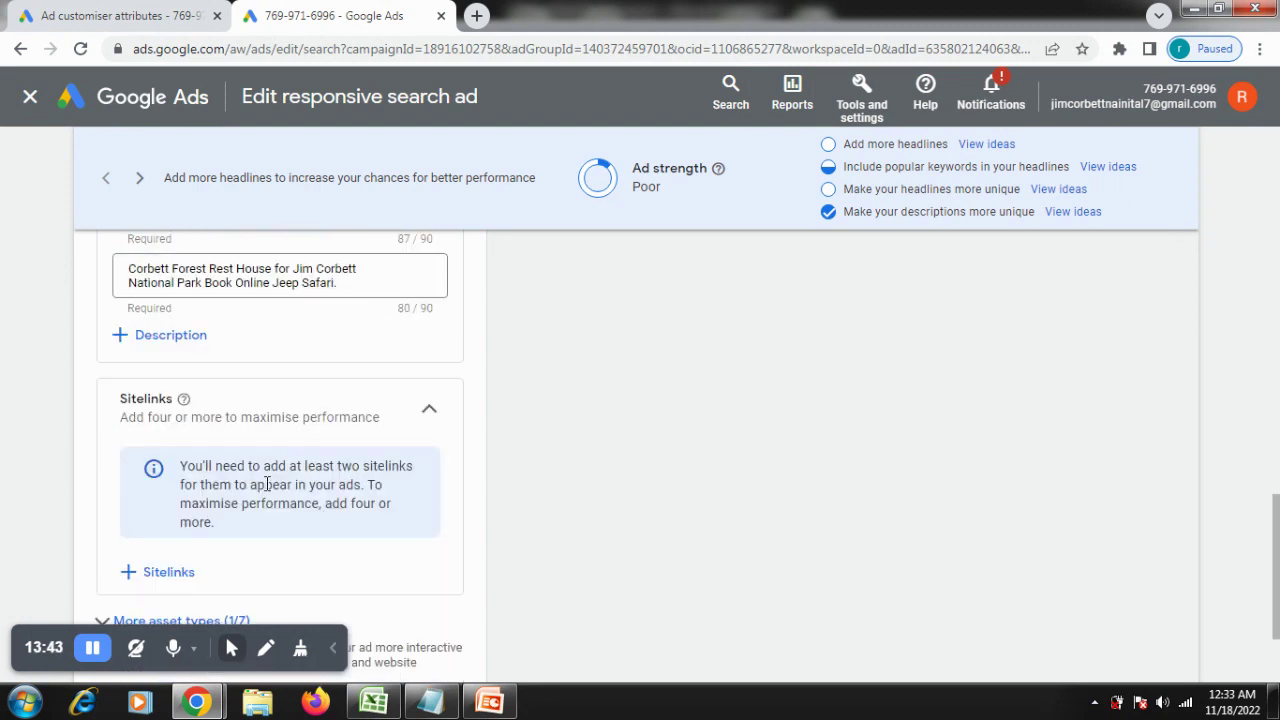
scroll(409, 400, "up", 3)
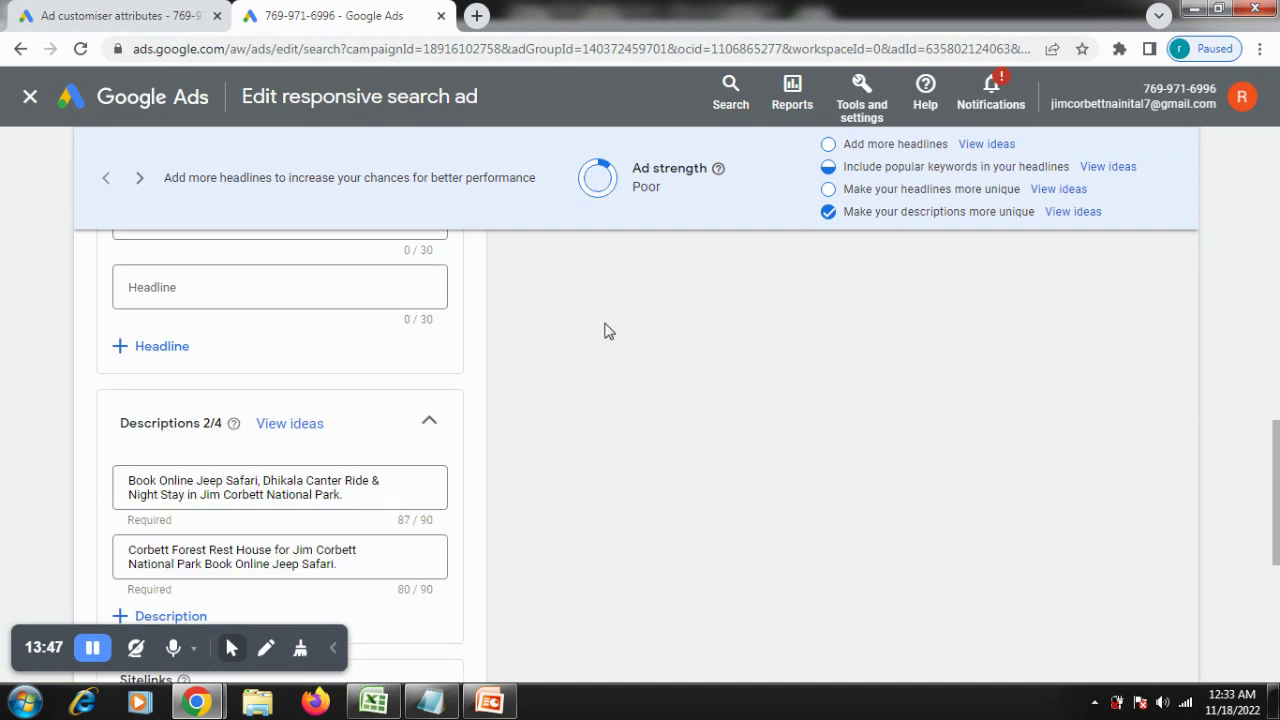
scroll(430, 307, "up", 1)
scroll(240, 300, "up", 1)
scroll(210, 470, "down", 5)
scroll(258, 462, "up", 1)
scroll(551, 443, "up", 7)
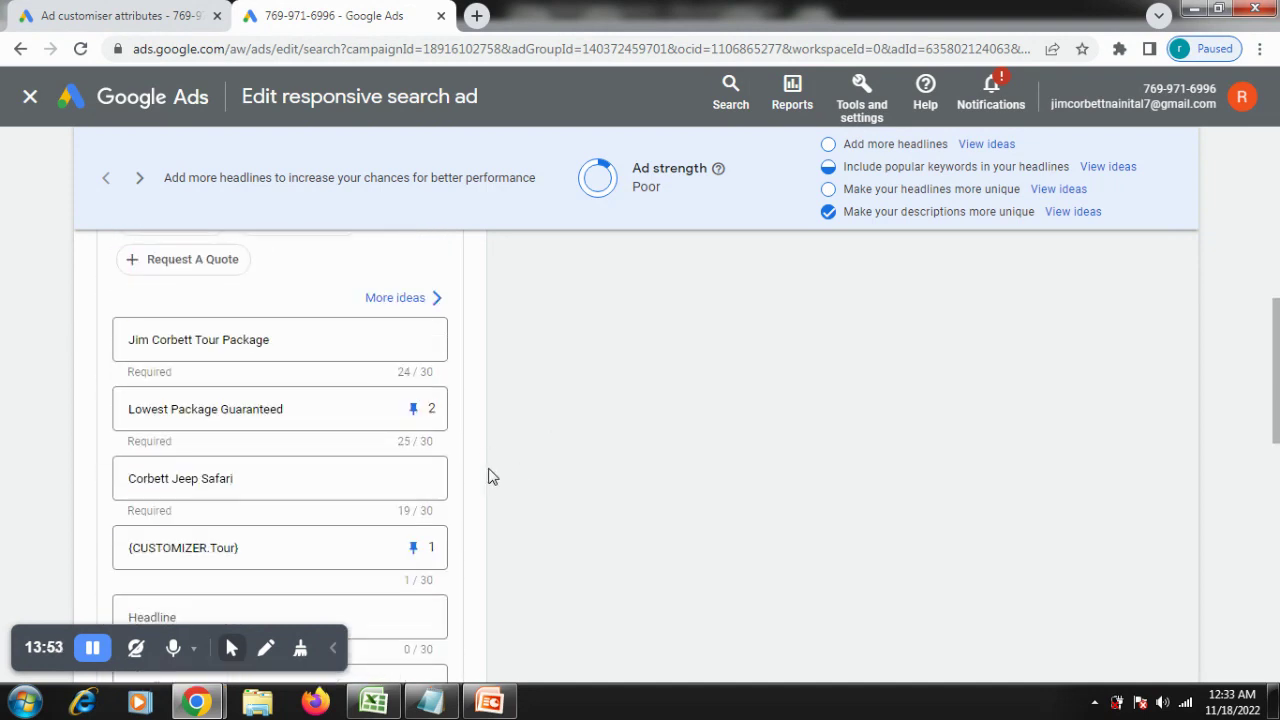
Unpin the "Lowest Package Guaranteed" headline by setting it to show in any unpinned position.
left_click(409, 413)
left_click(528, 162)
scroll(382, 391, "down", 6)
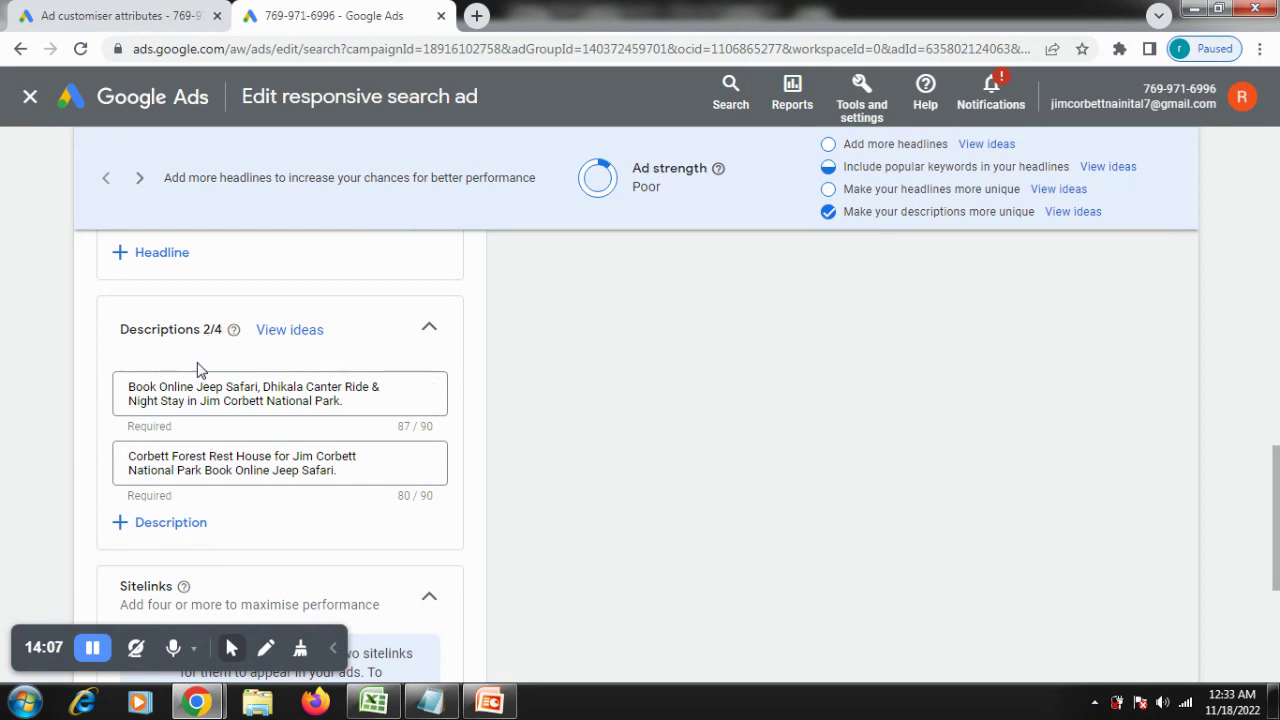
scroll(571, 451, "up", 2)
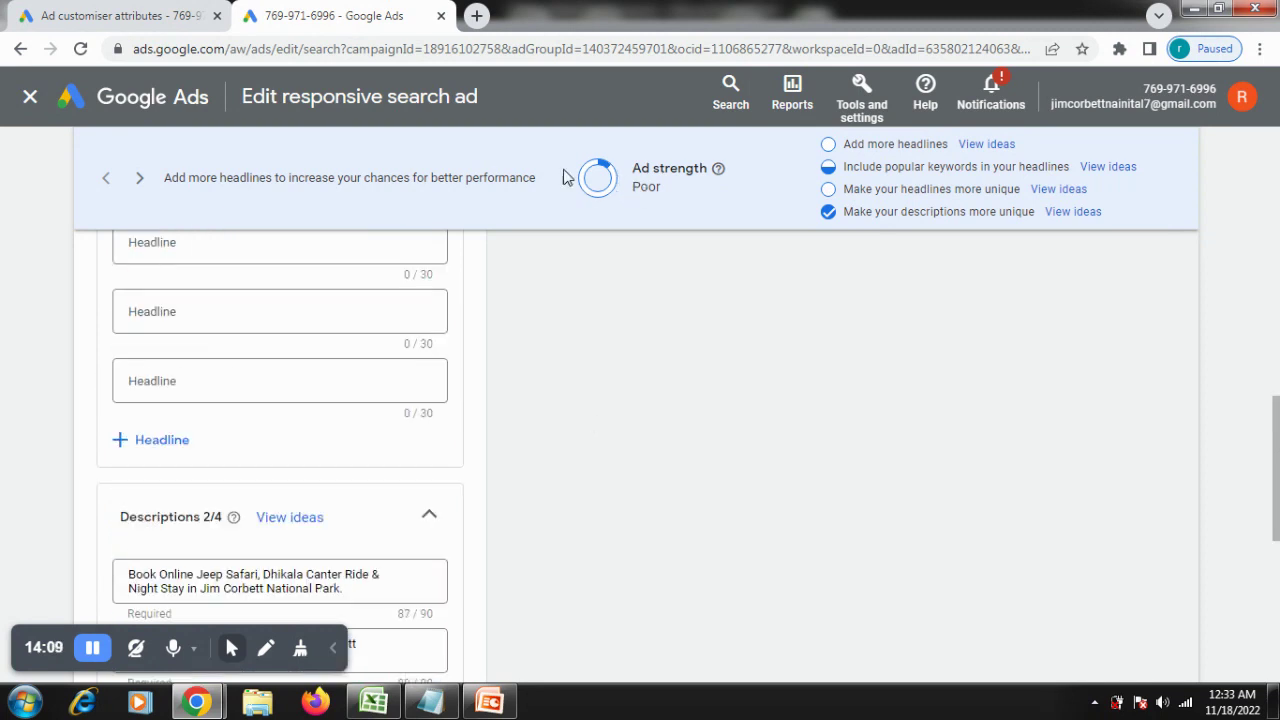
scroll(571, 457, "up", 3)
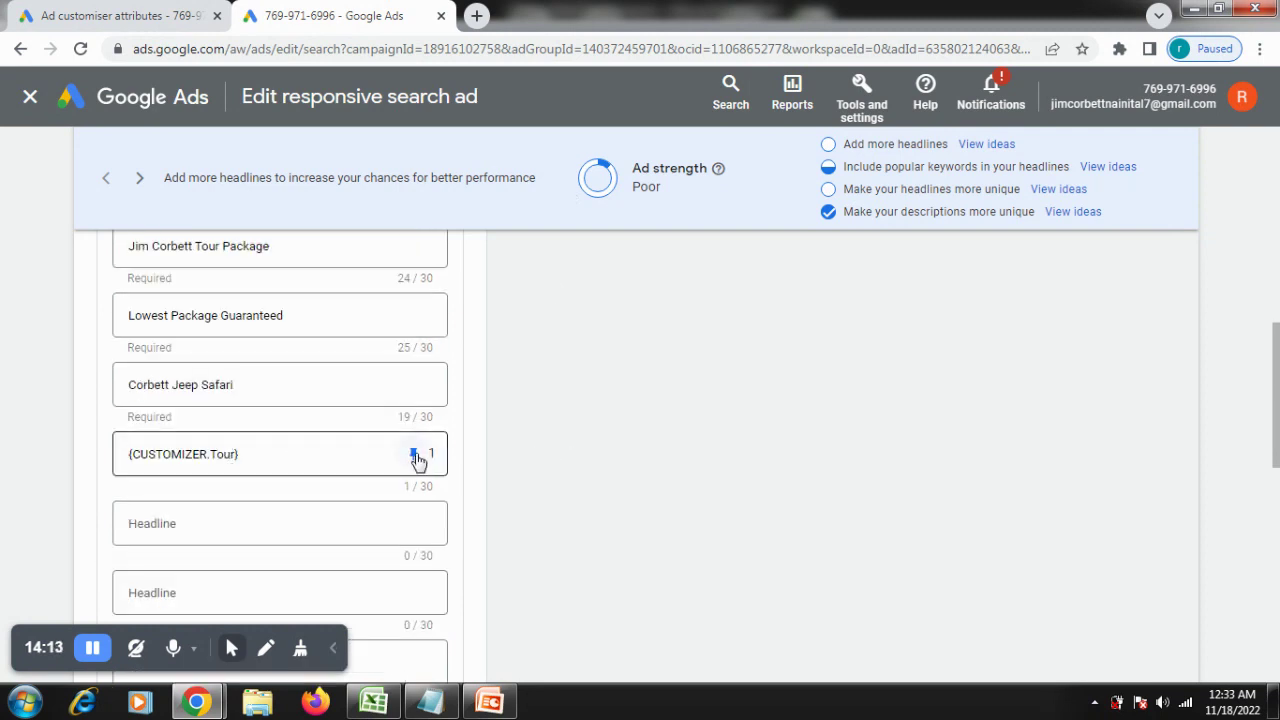
scroll(574, 420, "down", 1)
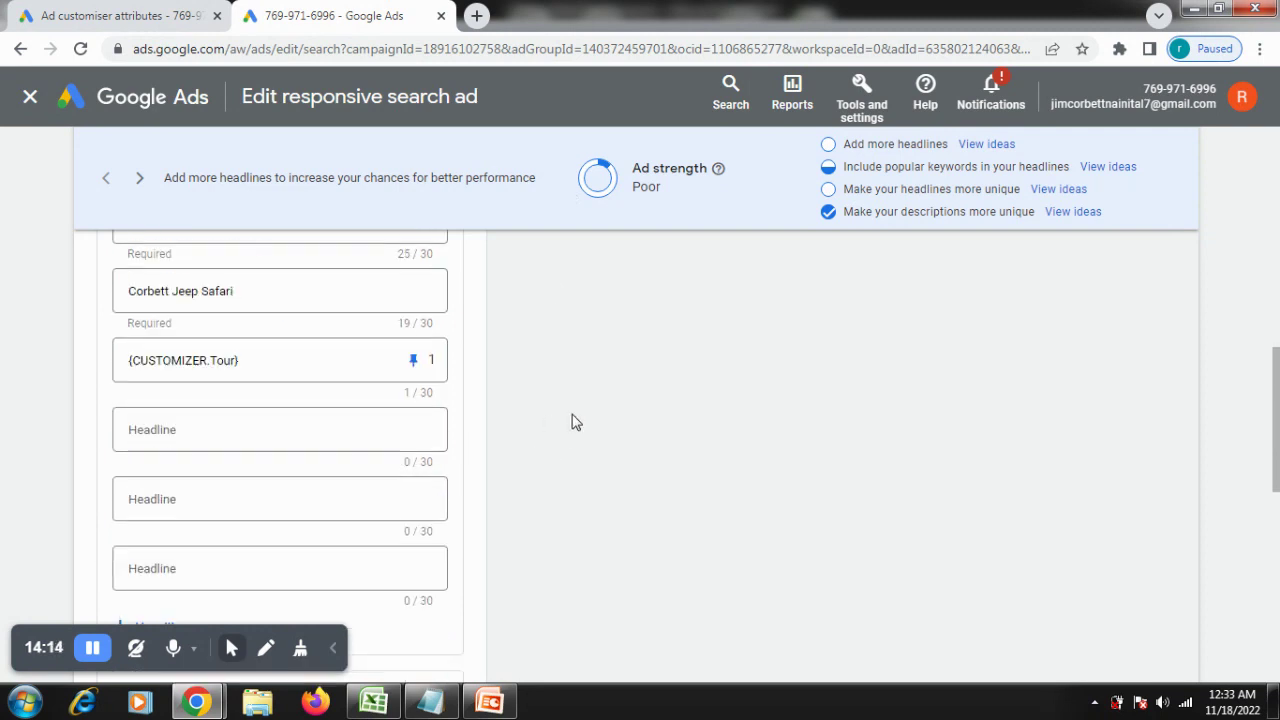
left_click(237, 428)
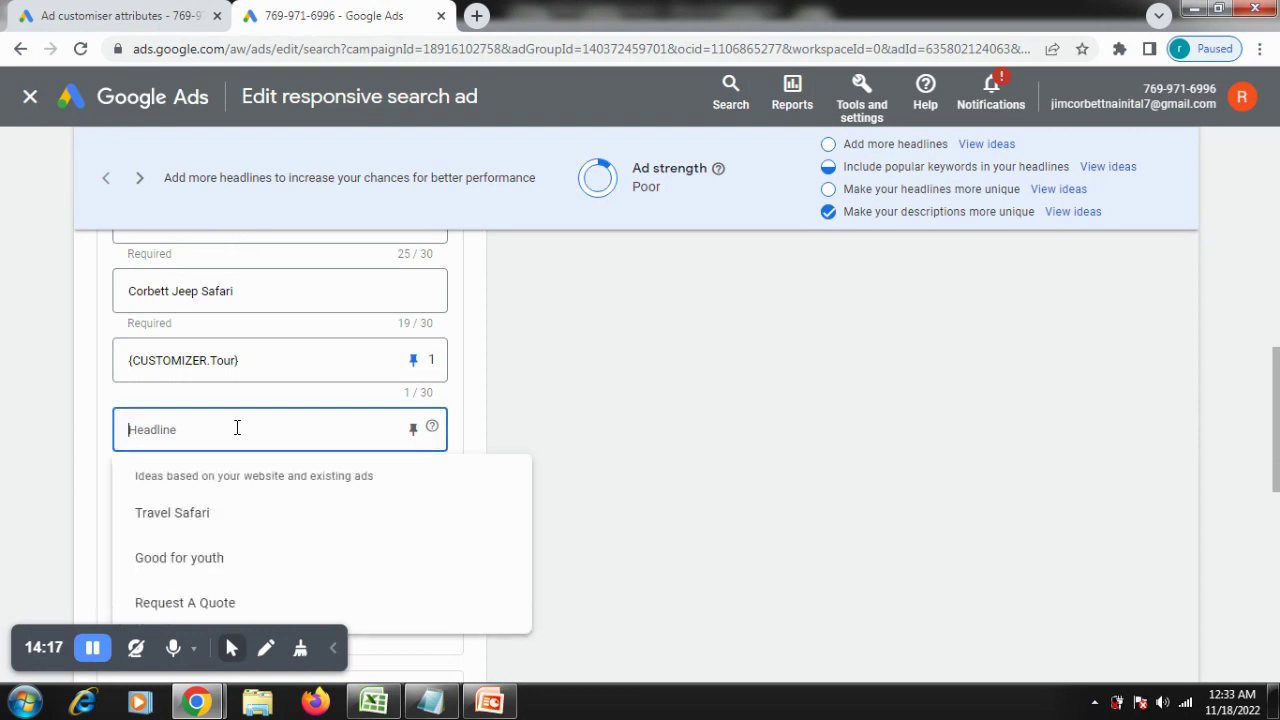
scroll(25, 438, "down", 1)
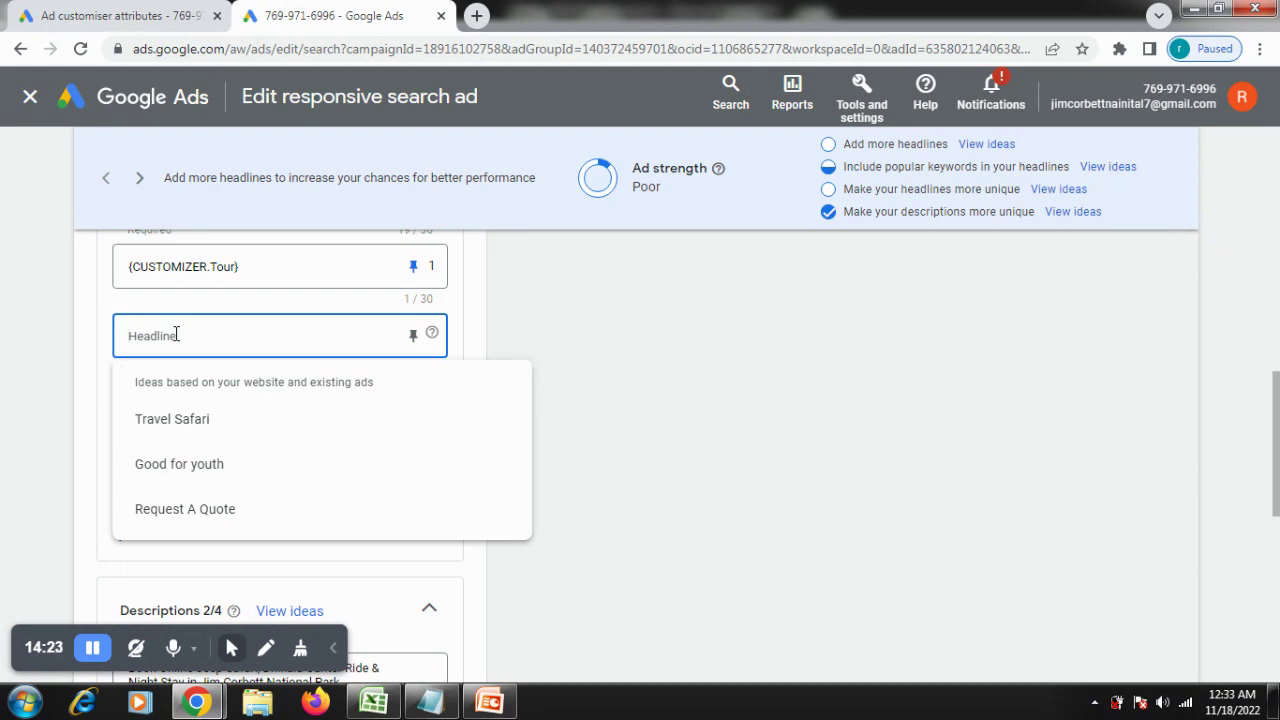
type("{")
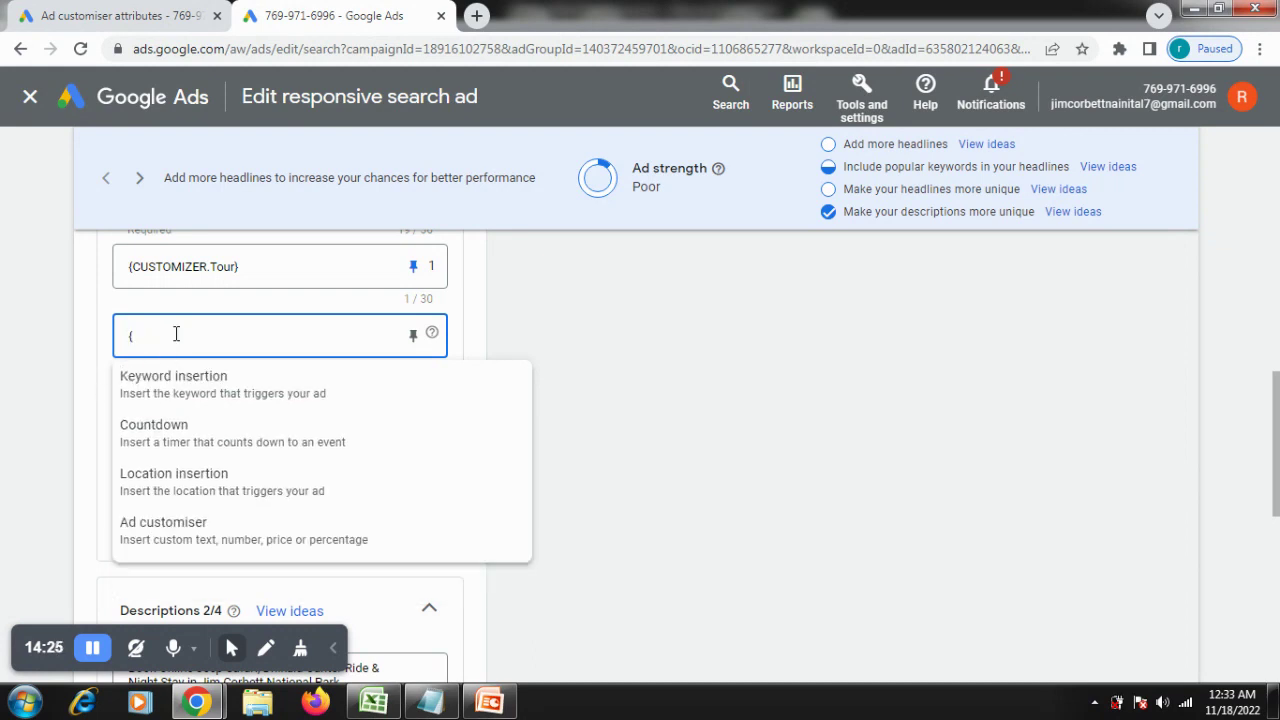
left_click(167, 530)
left_click(272, 472)
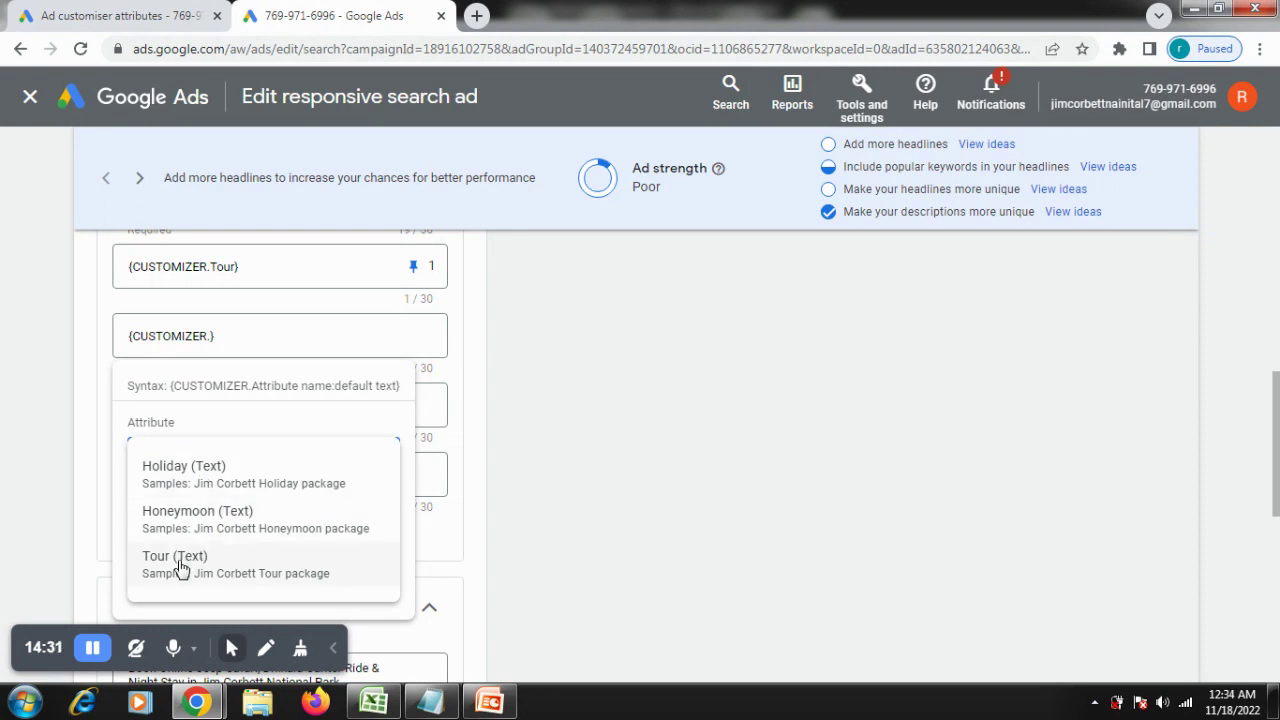
left_click(38, 432)
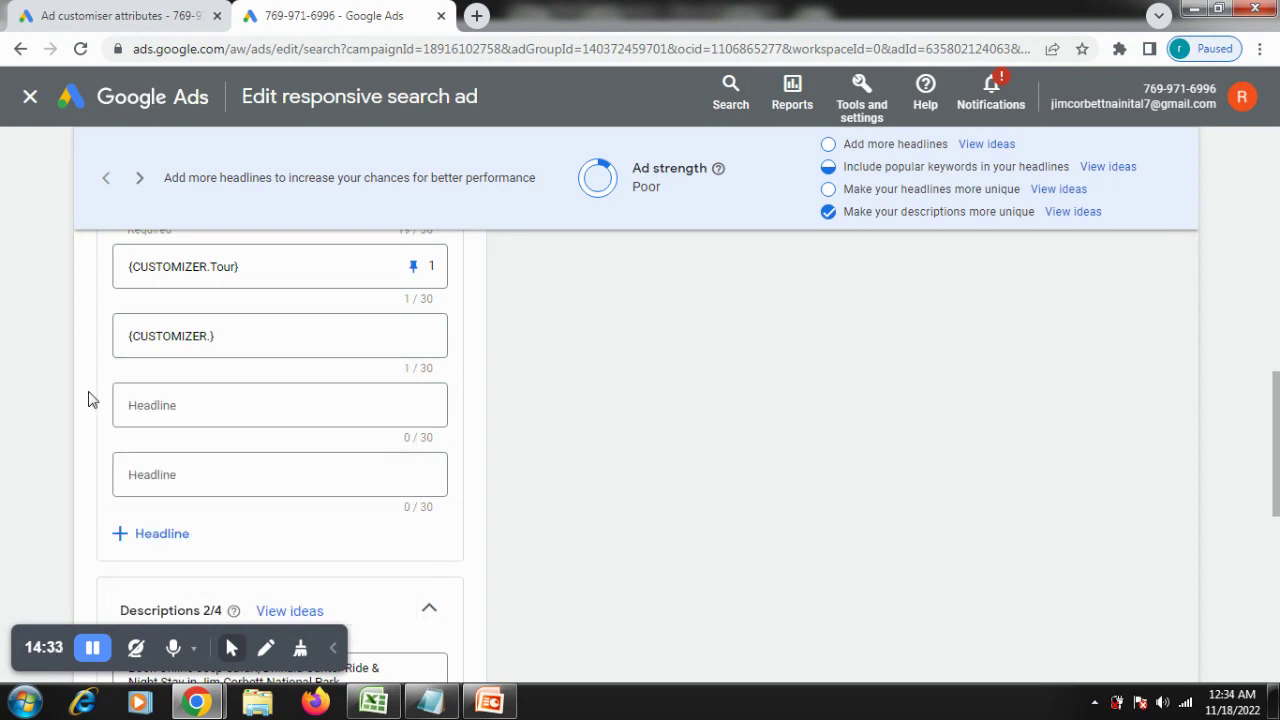
left_click(280, 329)
key("ctrl+a")
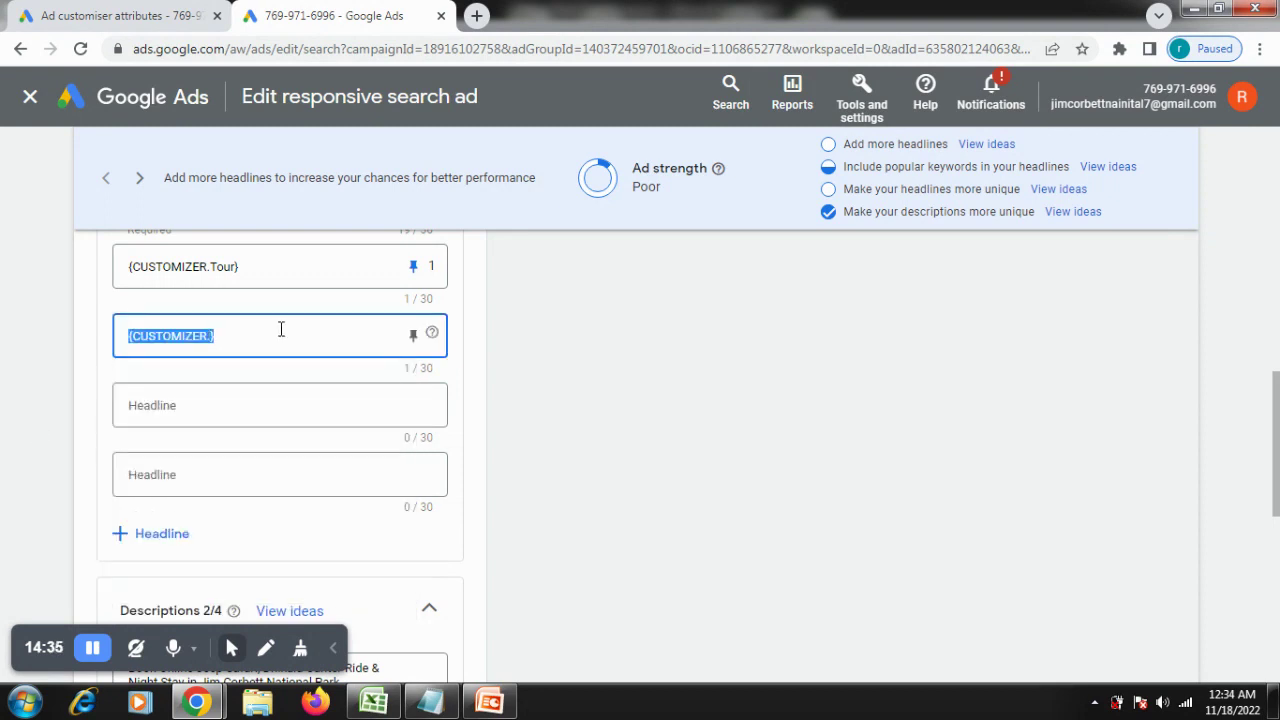
key("BackSpace")
left_click(602, 371)
Save the edited responsive search ad and return to the ad group's Ads page.
scroll(597, 436, "down", 10)
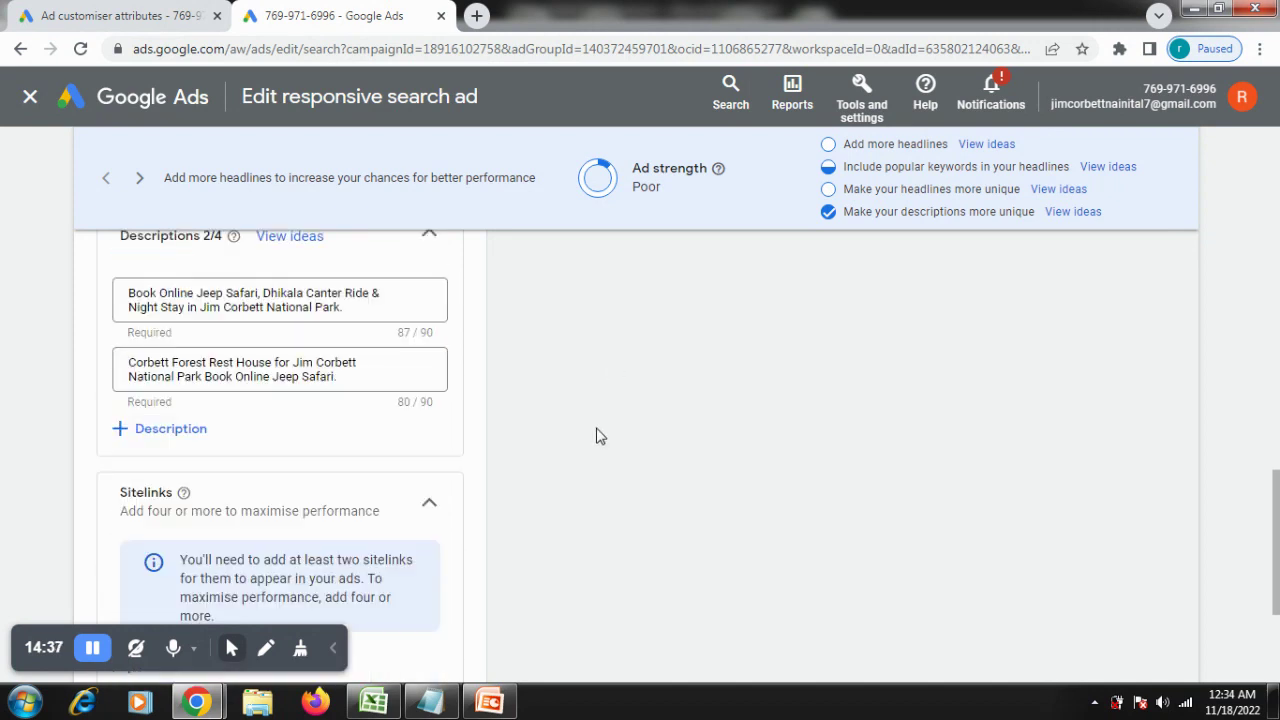
left_click(116, 599)
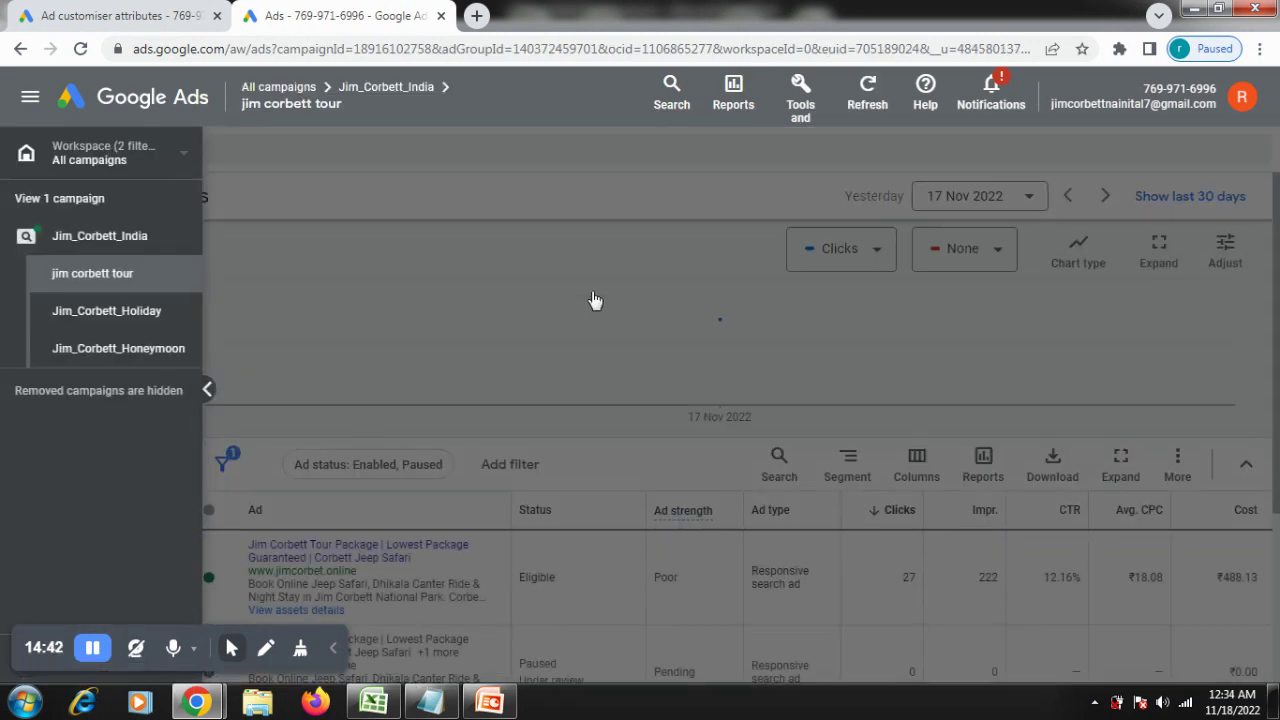
key("ctrl+minus")
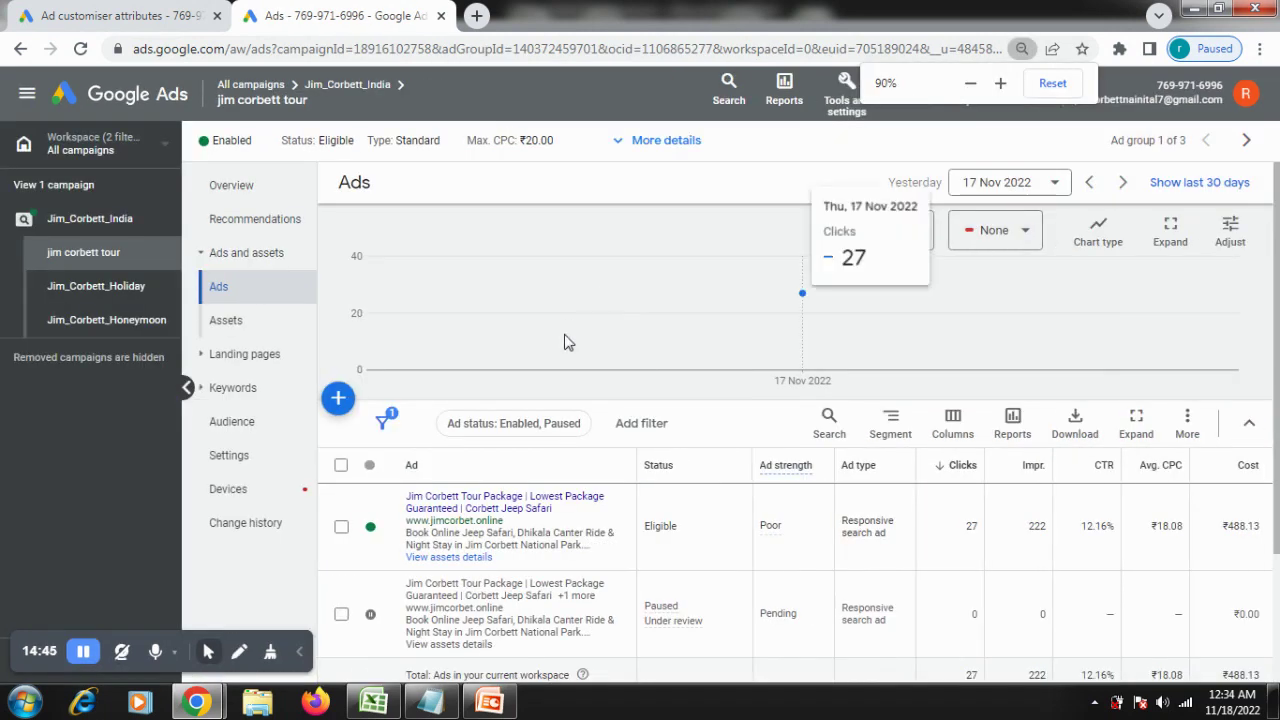
Copy the paused responsive search ad from the jim corbett tour ad group.
scroll(566, 380, "down", 1)
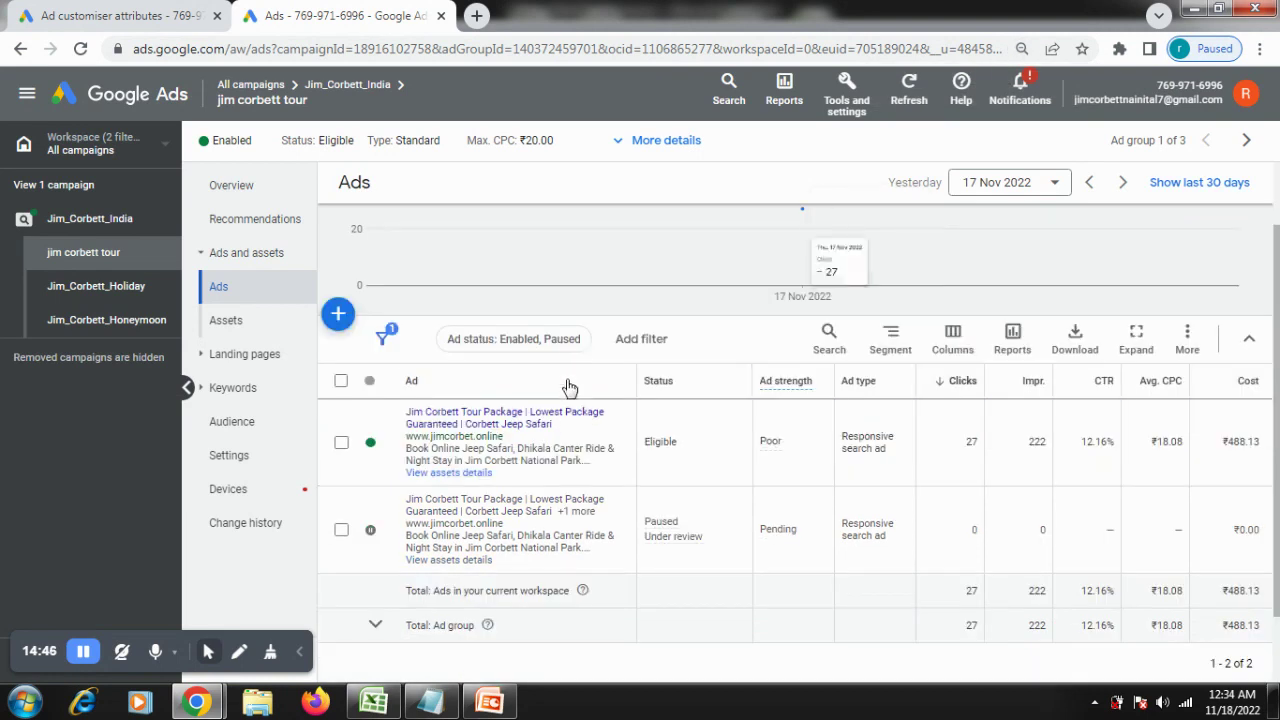
left_click(341, 531)
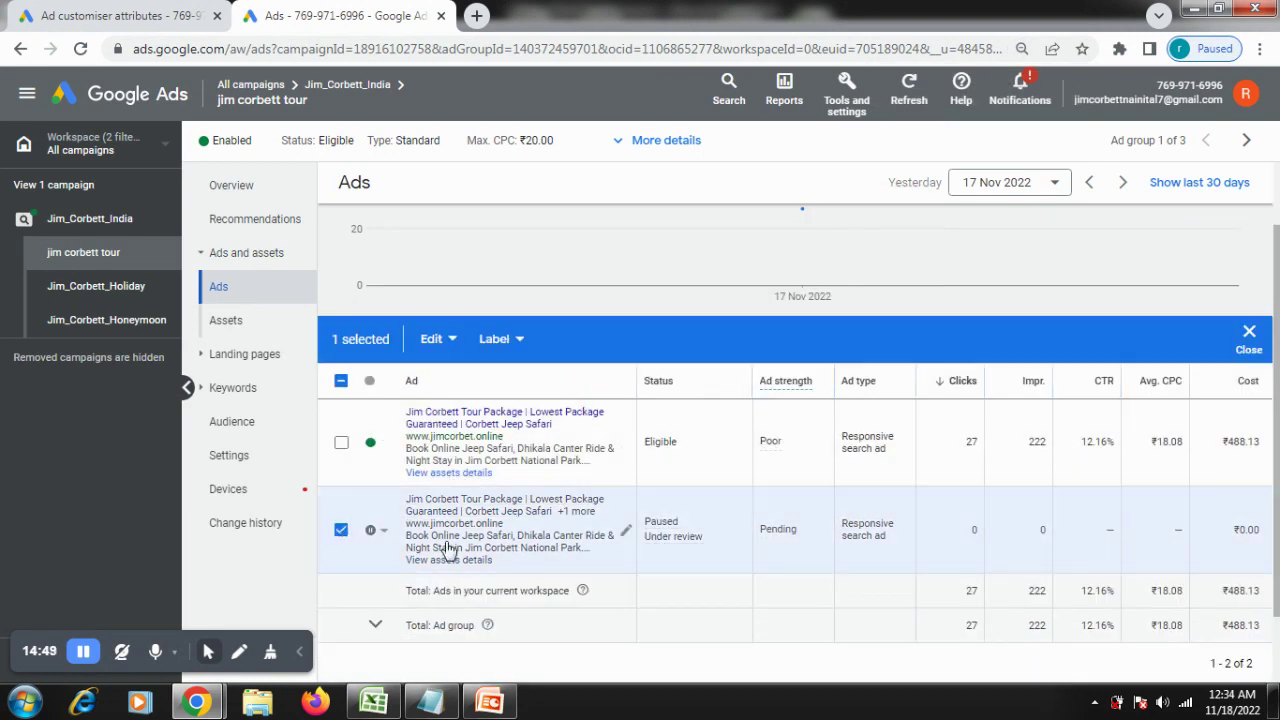
key("ctrl+c")
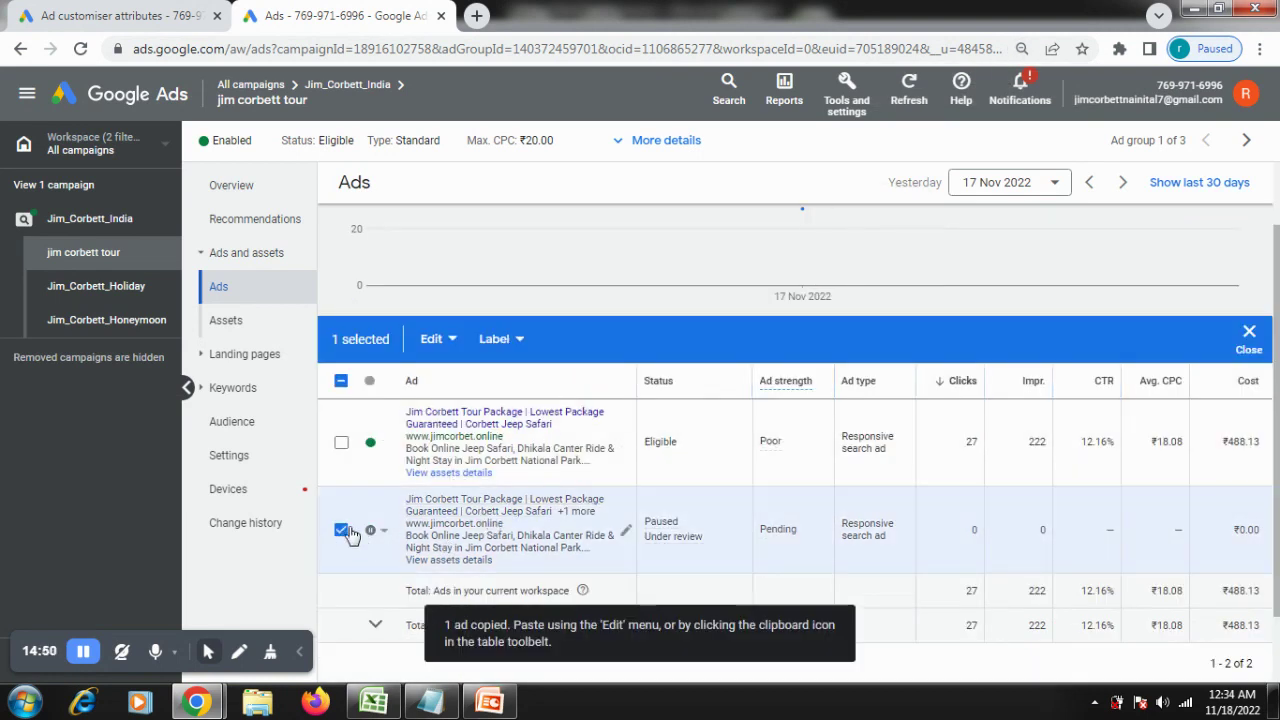
left_click(440, 340)
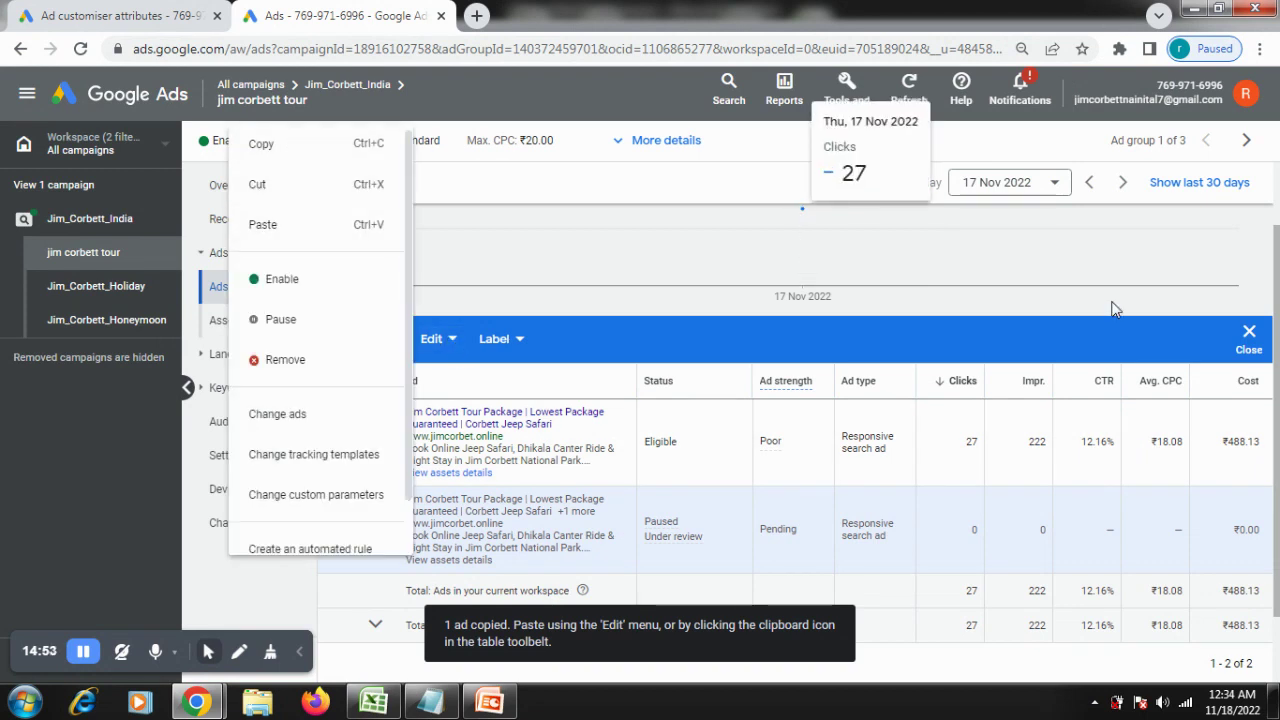
left_click(1249, 338)
left_click(1249, 338)
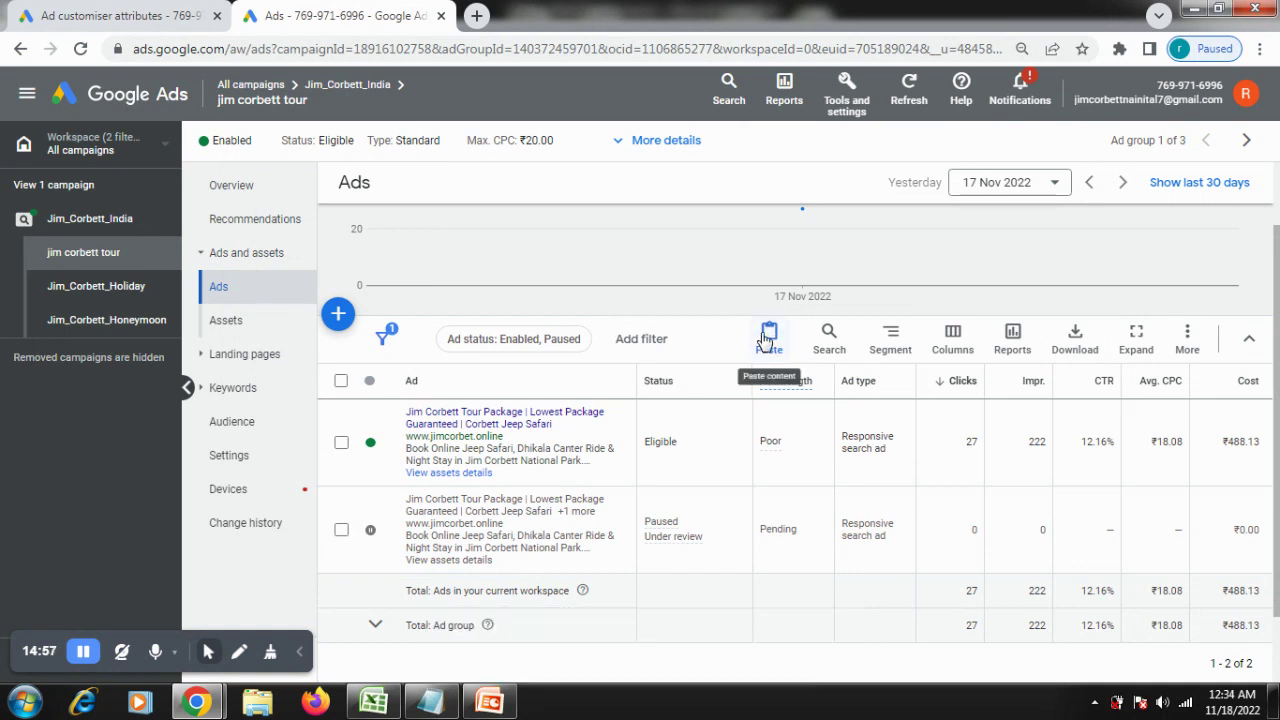
Paste the copied ad into only the Jim_Corbett_Holiday and Jim_Corbett_Honeymoon ad groups, creating a duplicate if the ad already exists there.
scroll(765, 342, "down", 3)
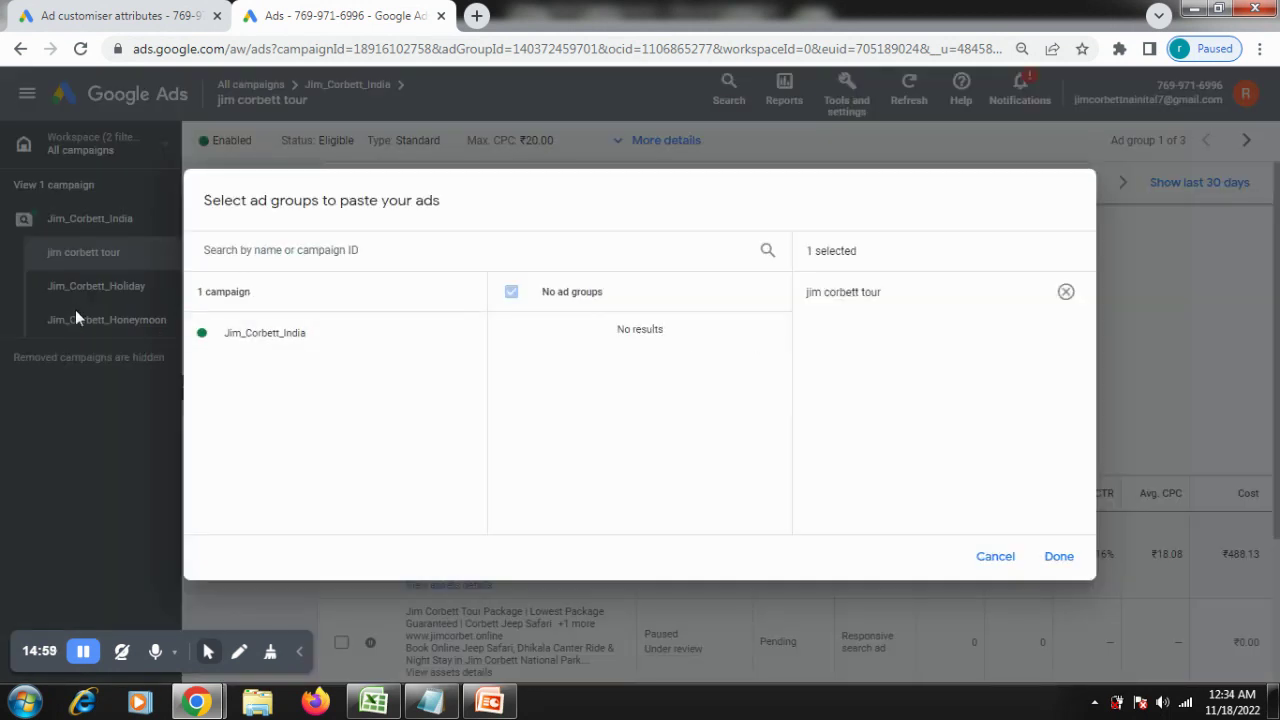
left_click(278, 335)
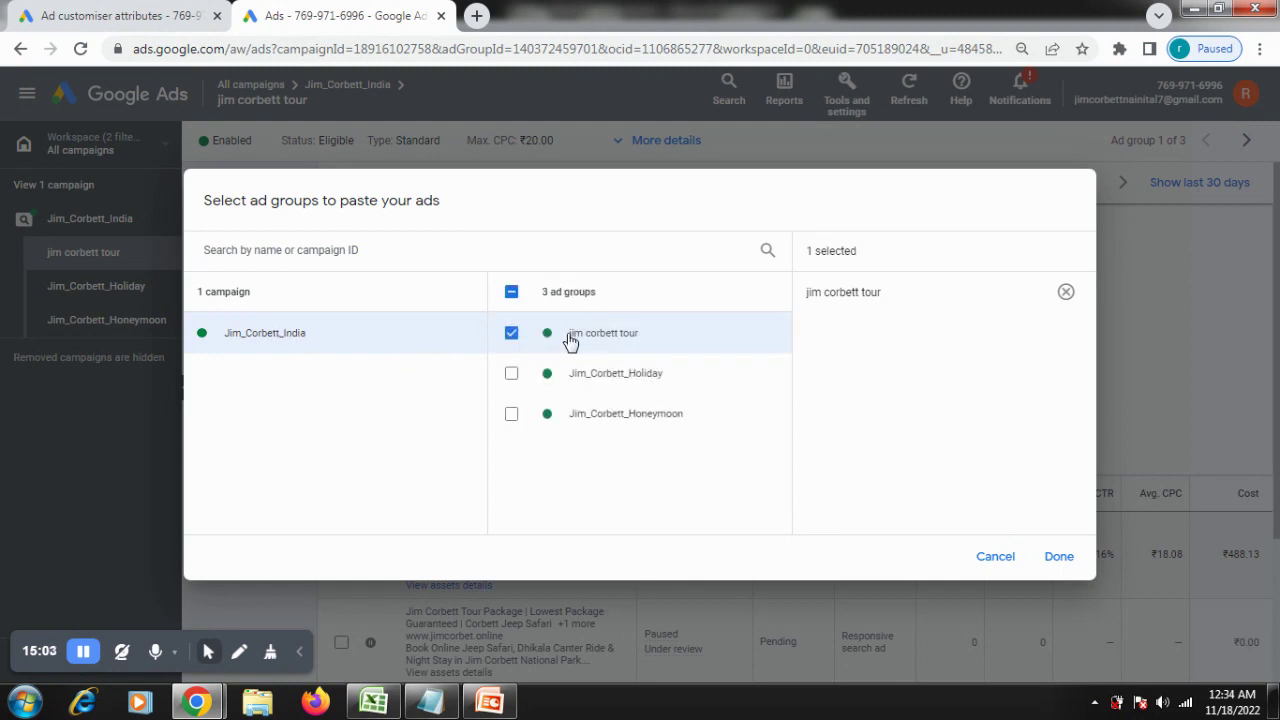
left_click(520, 343)
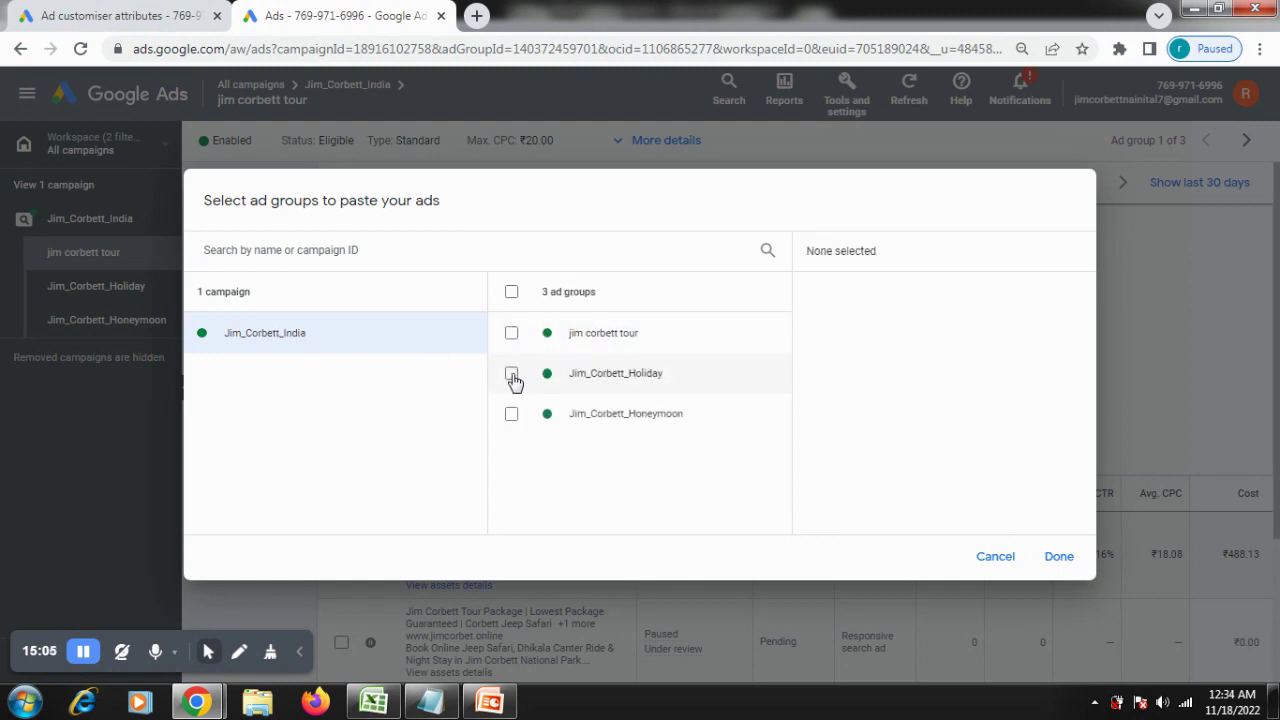
left_click(512, 374)
left_click(511, 416)
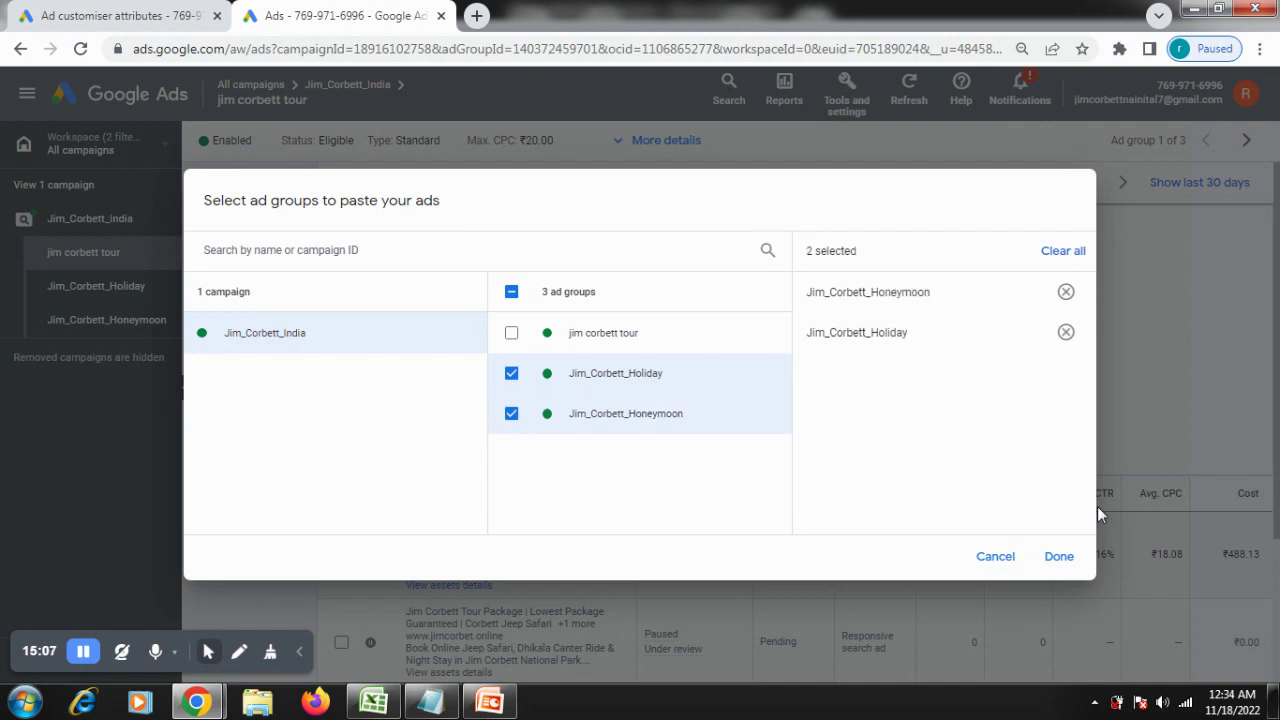
left_click(1062, 557)
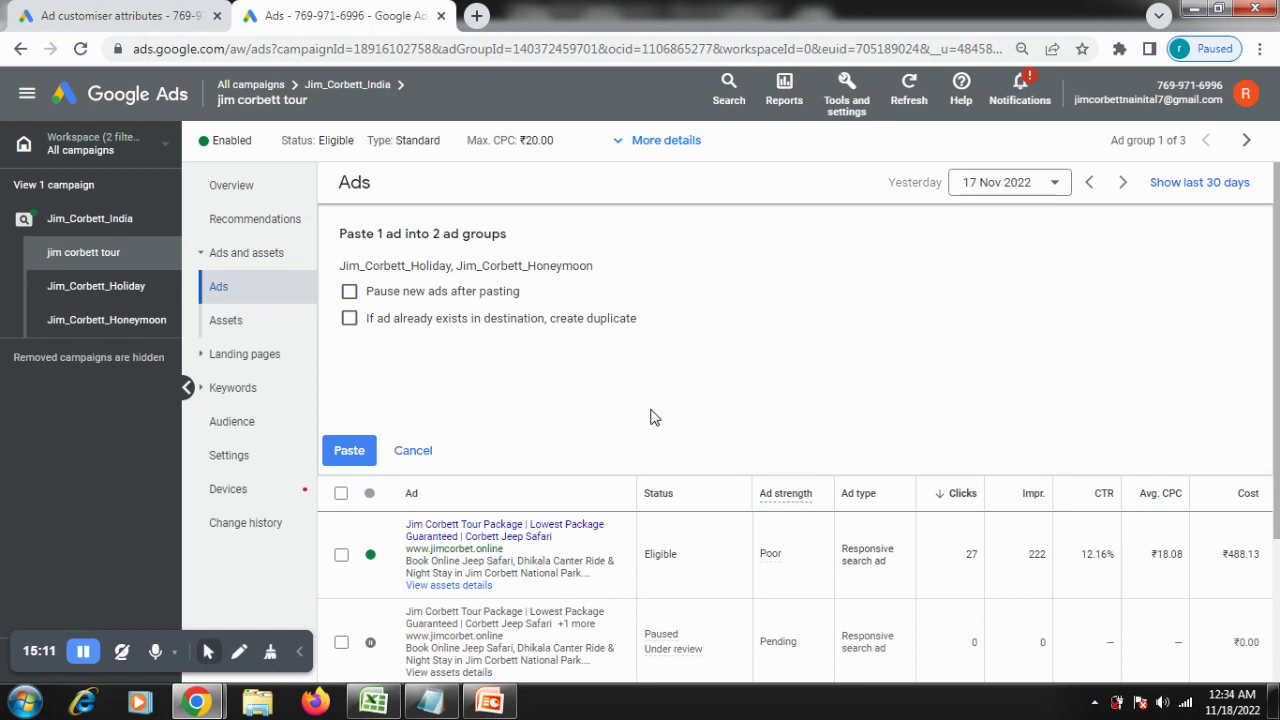
left_click(349, 318)
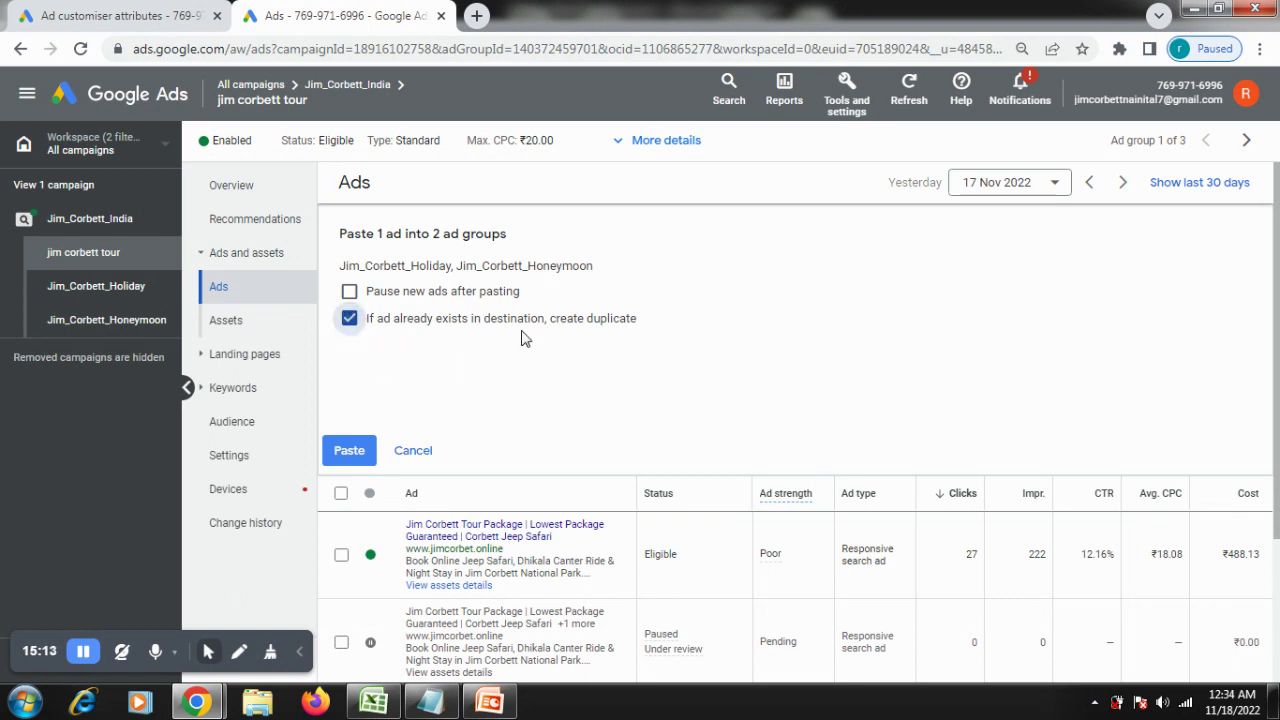
left_click(347, 456)
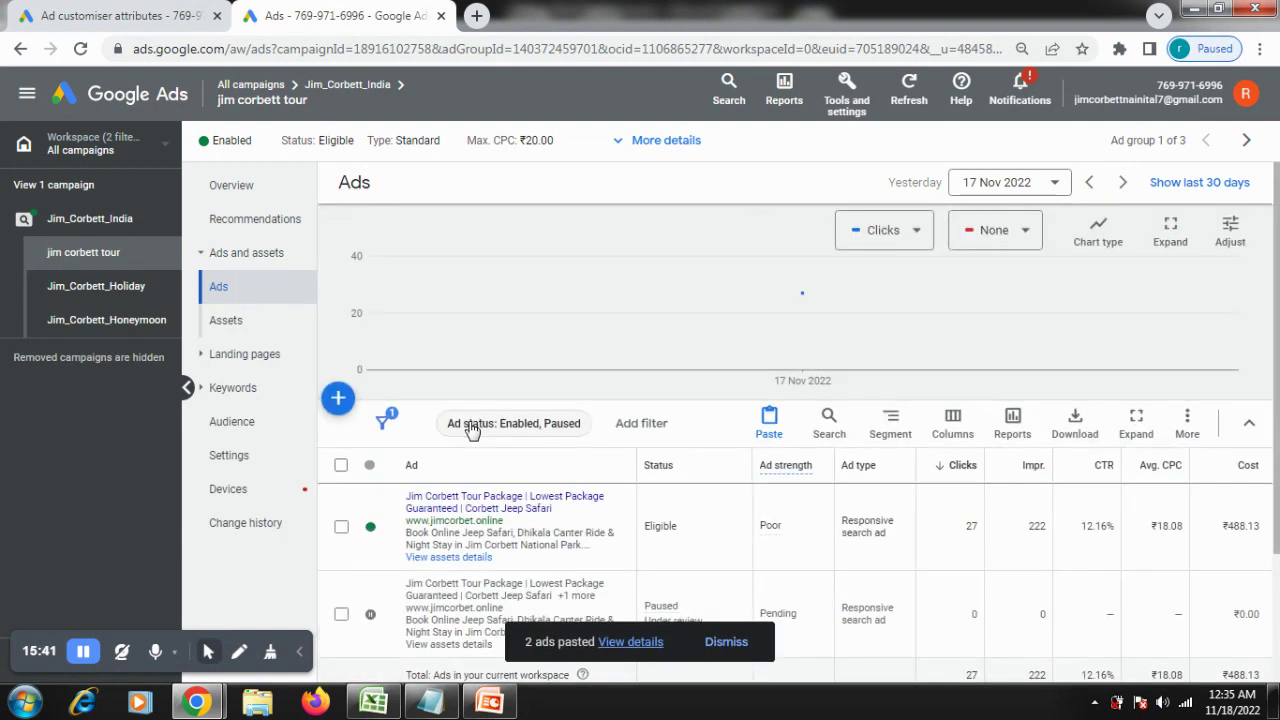
Open the pasted responsive search ad in the Jim_Corbett_Holiday ad group for editing.
scroll(513, 390, "down", 1)
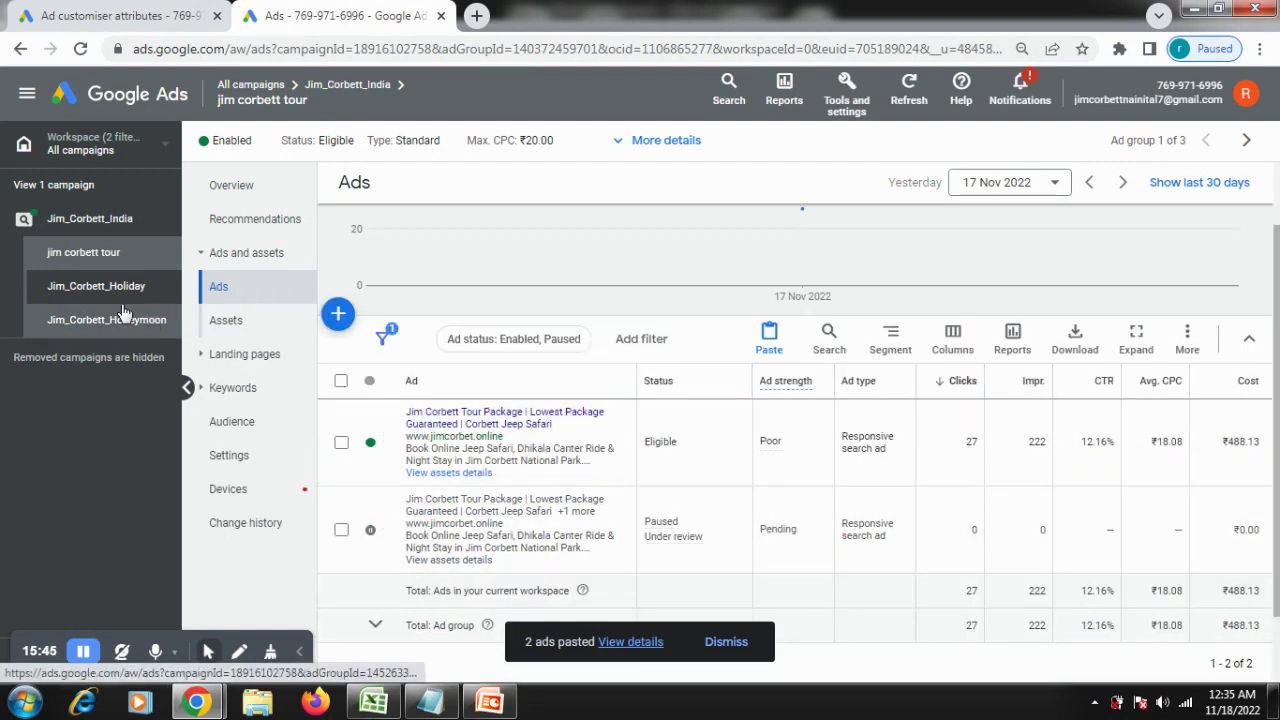
left_click(92, 287)
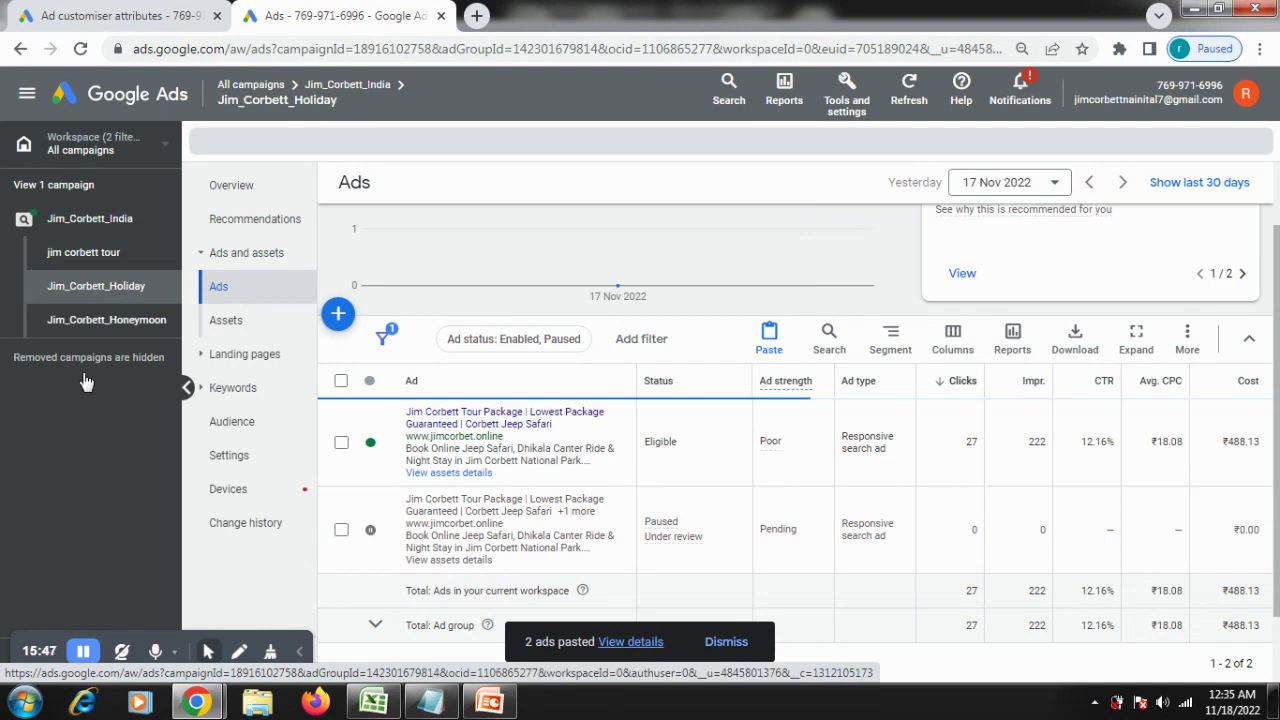
scroll(617, 497, "down", 1)
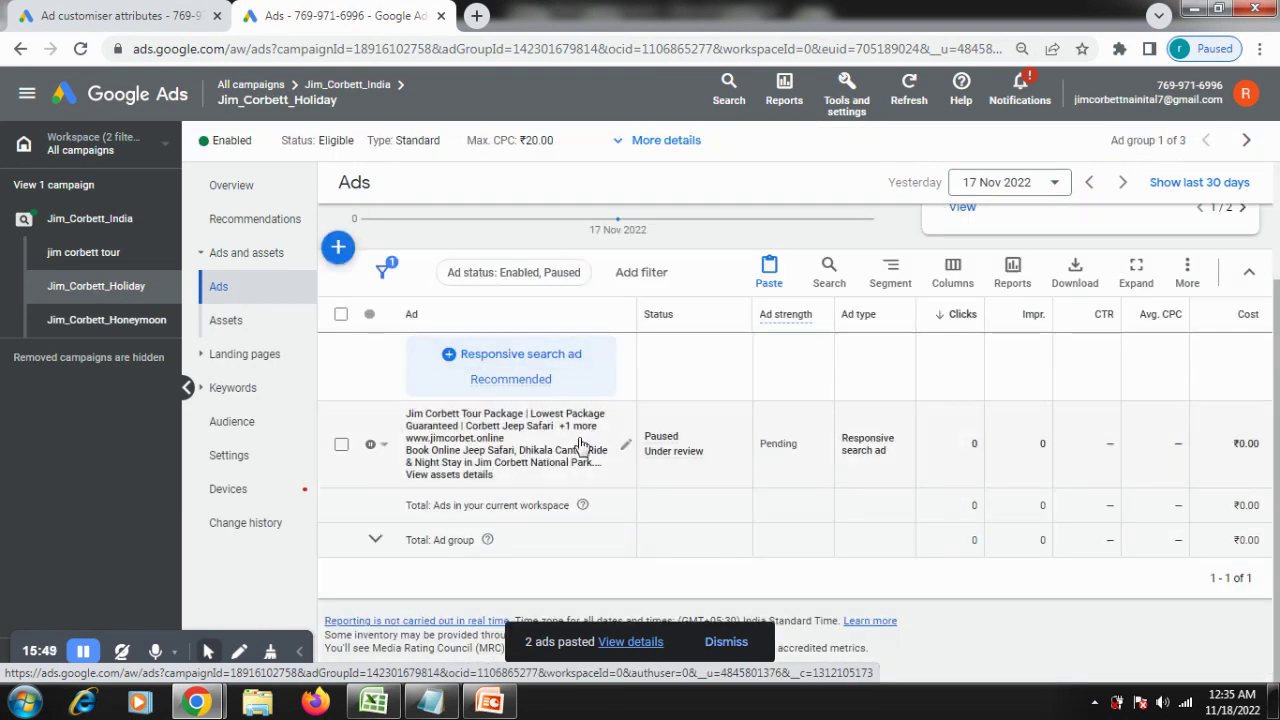
left_click(629, 452)
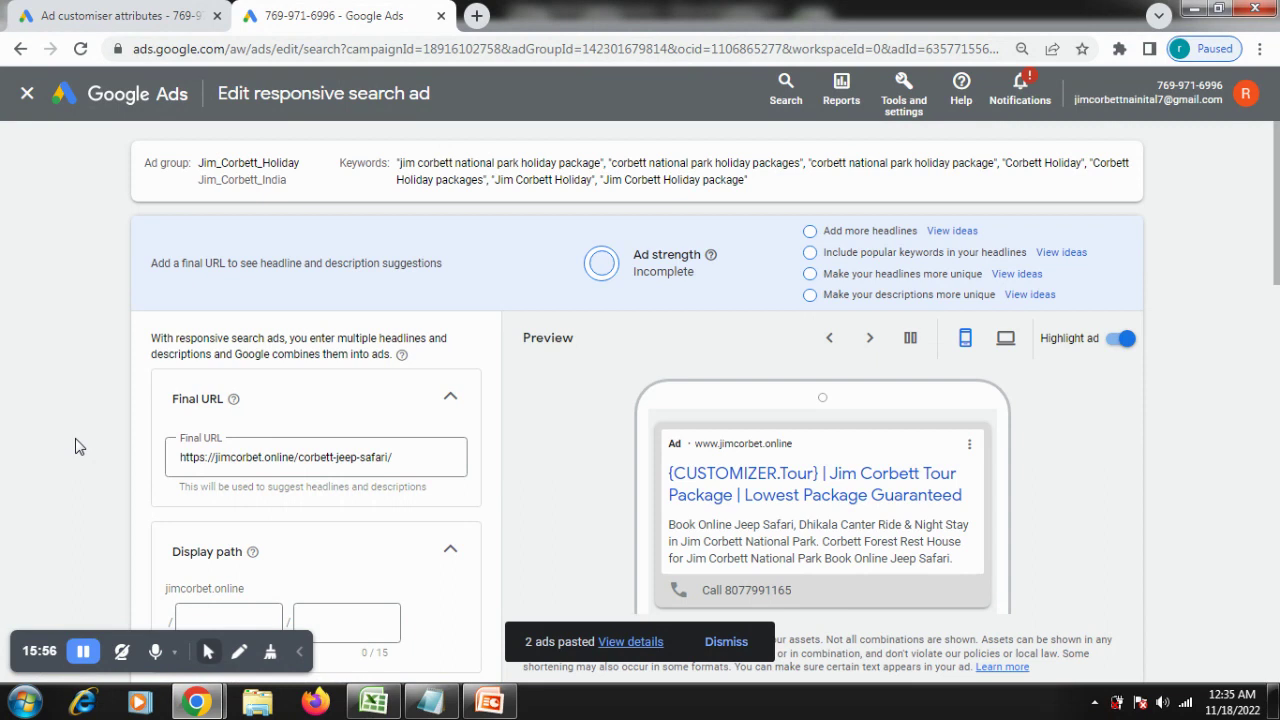
Change the attribute of the pinned {CUSTOMIZER.Tour} headline to Holiday (Text) and apply it.
scroll(100, 420, "down", 6)
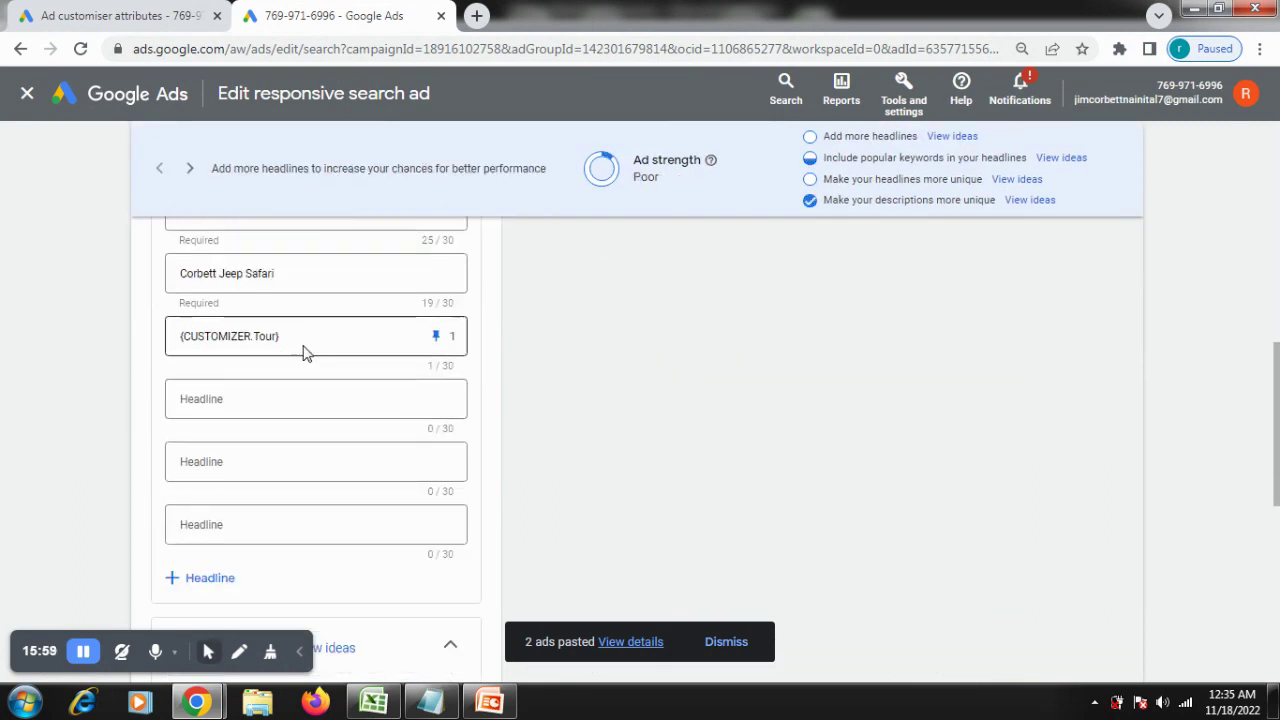
left_click(268, 340)
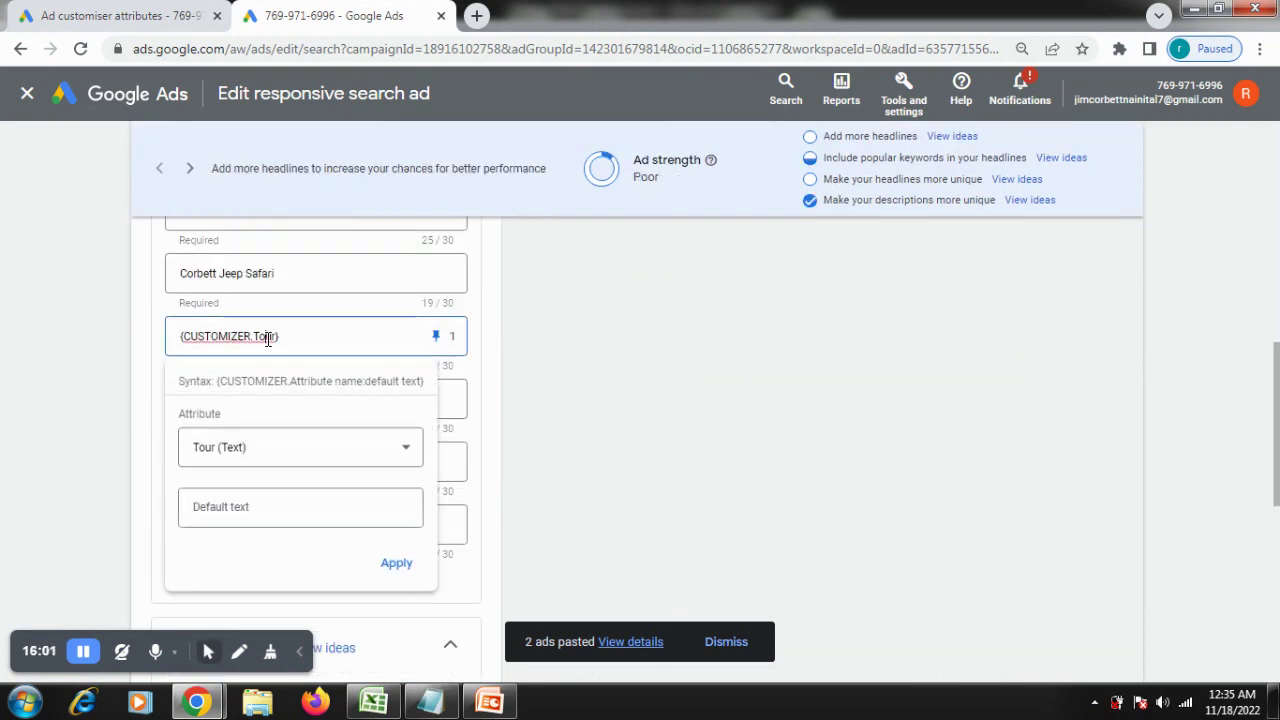
left_click(289, 446)
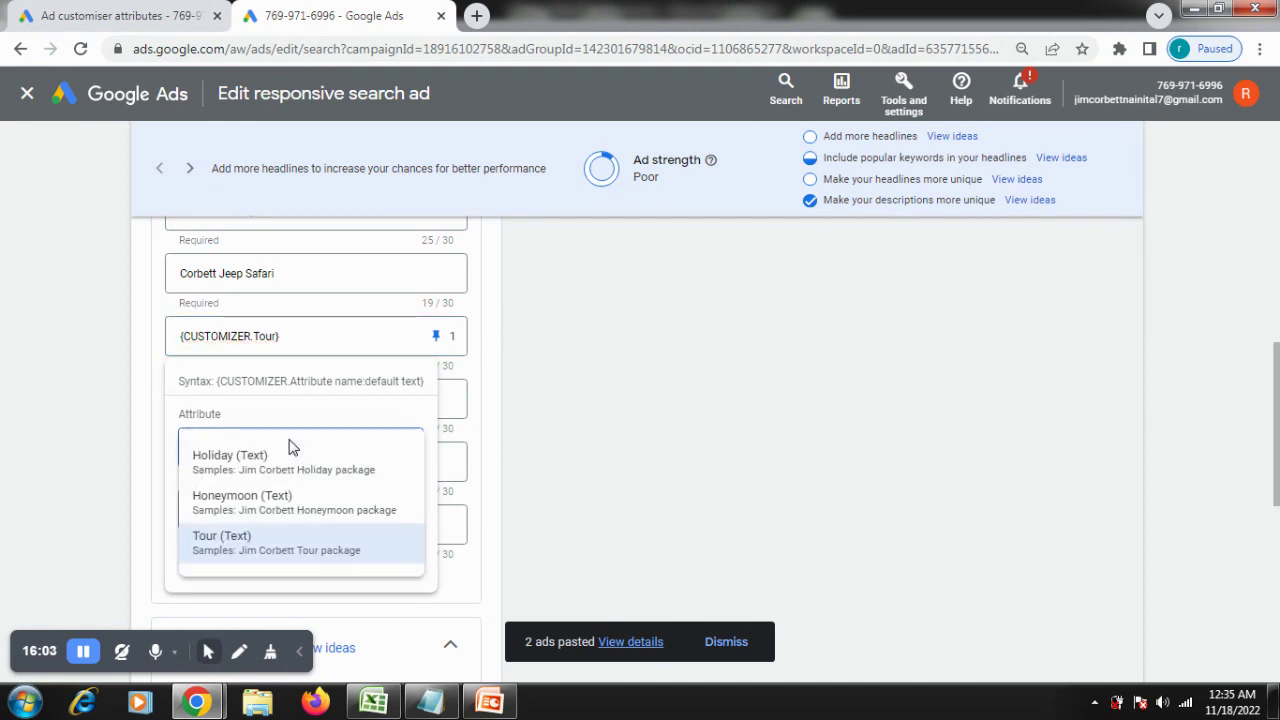
left_click(238, 462)
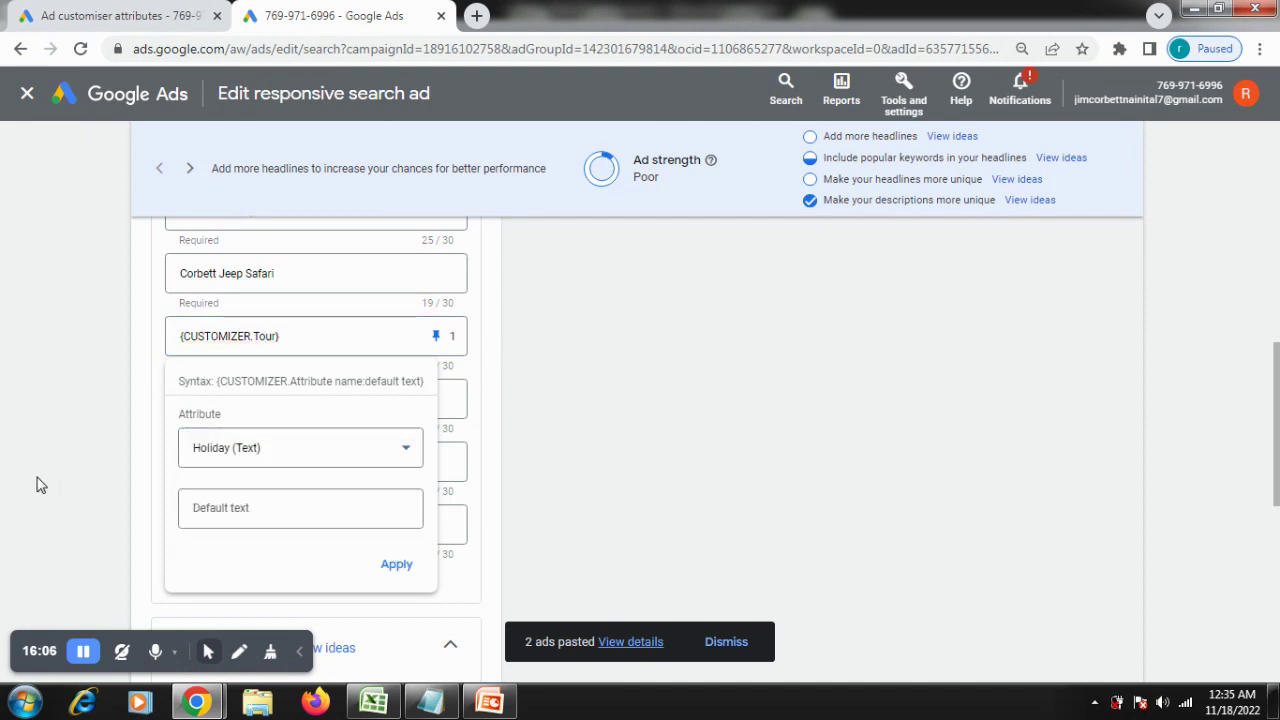
left_click(396, 566)
Check the Holiday headline in the ad preview and save the edited responsive search ad.
scroll(737, 460, "up", 5)
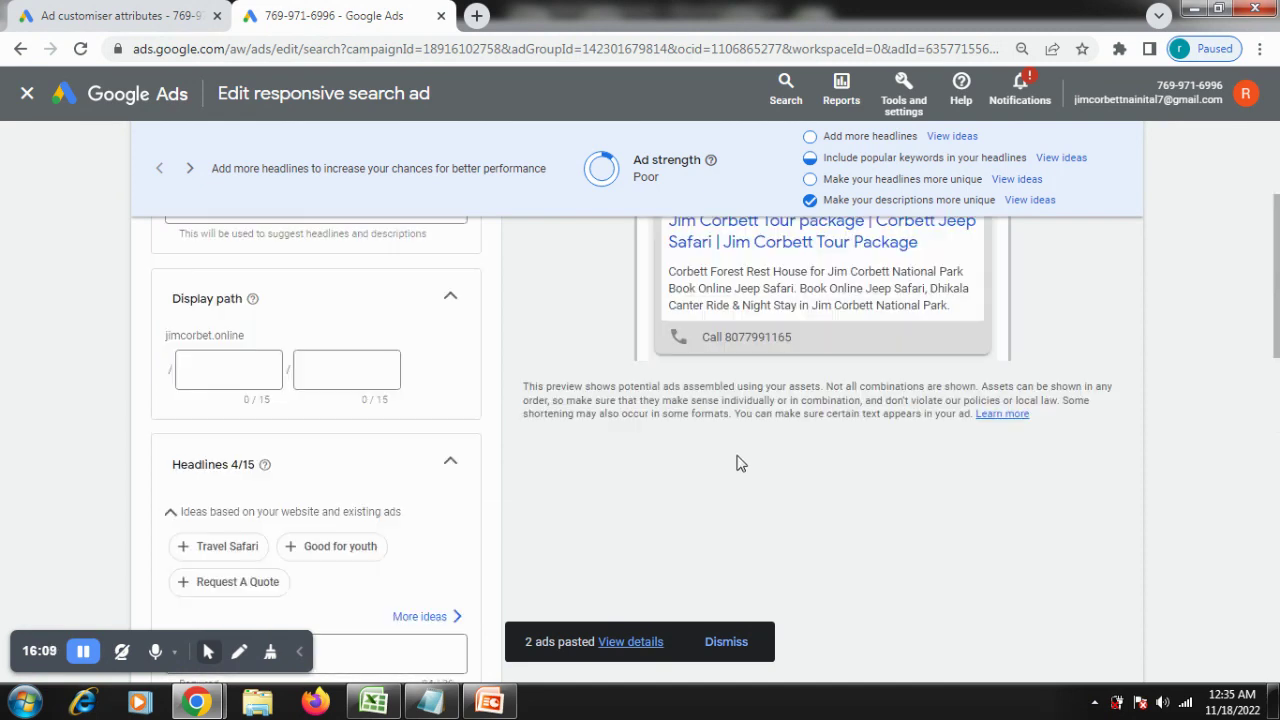
scroll(737, 463, "up", 2)
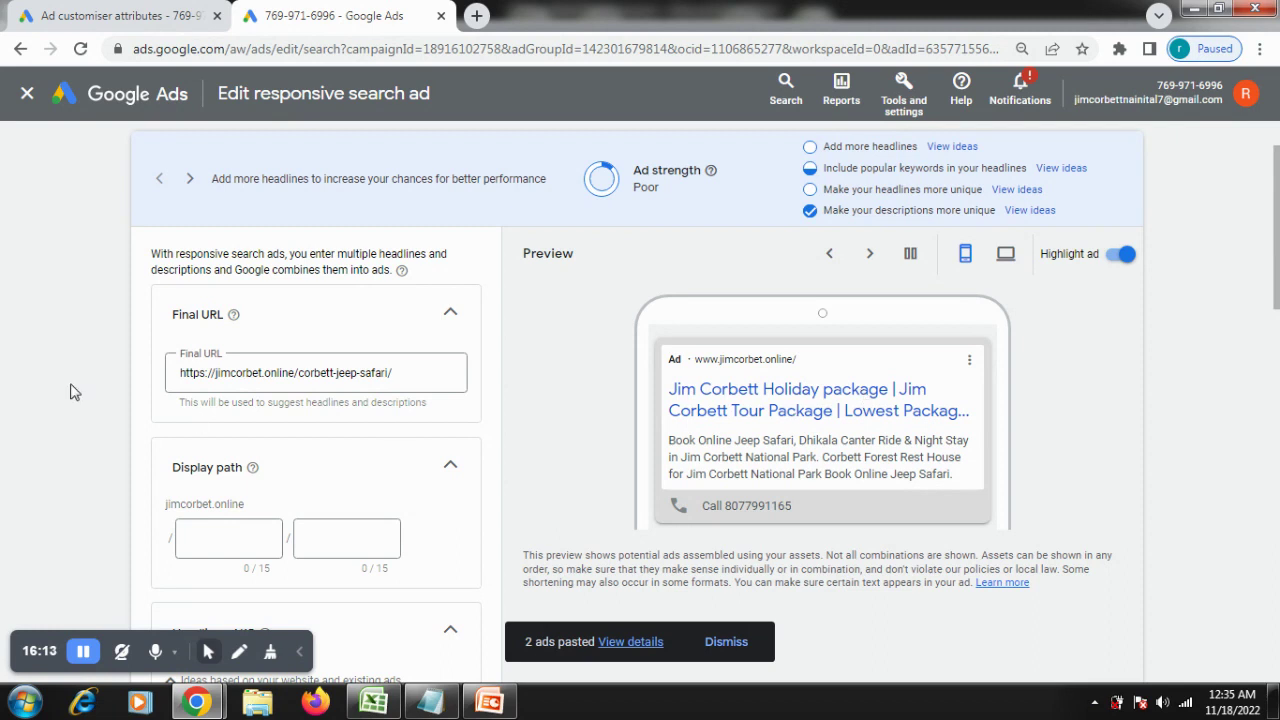
scroll(72, 400, "down", 12)
left_click(158, 606)
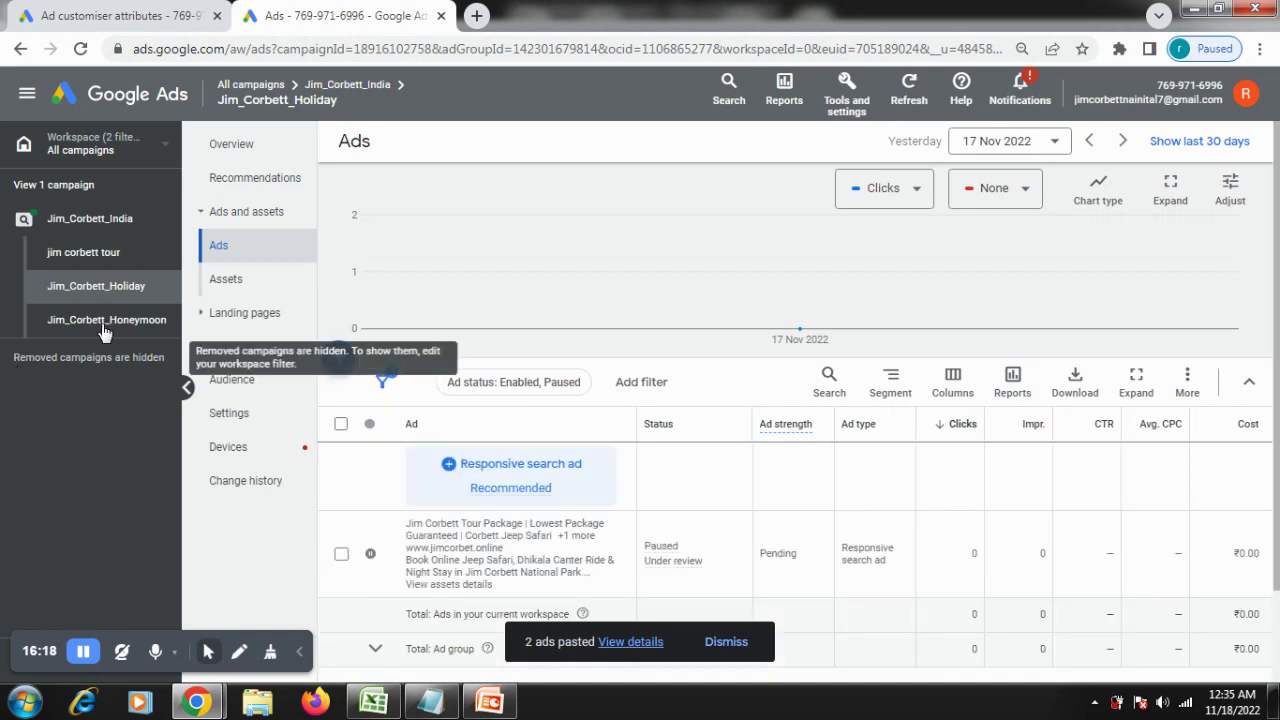
View the pasted ad on the Ads page of the Jim_Corbett_Honeymoon ad group.
left_click(104, 328)
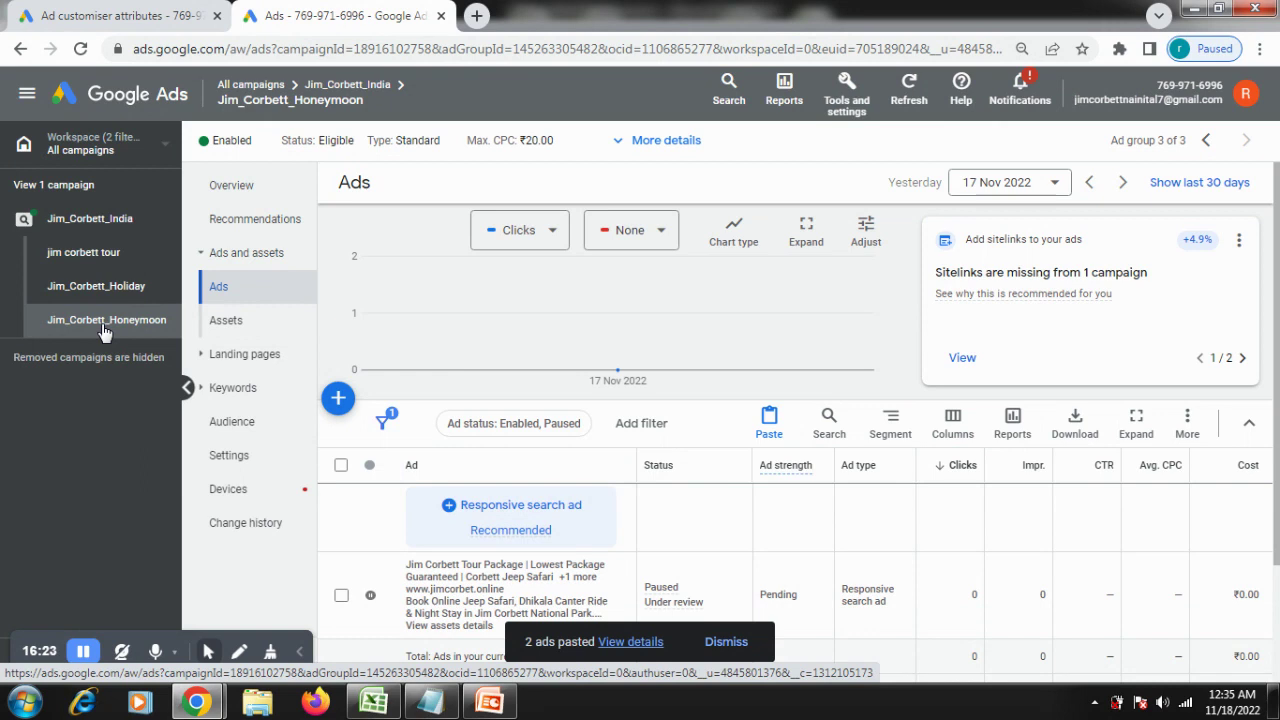
mouse_move(414, 322)
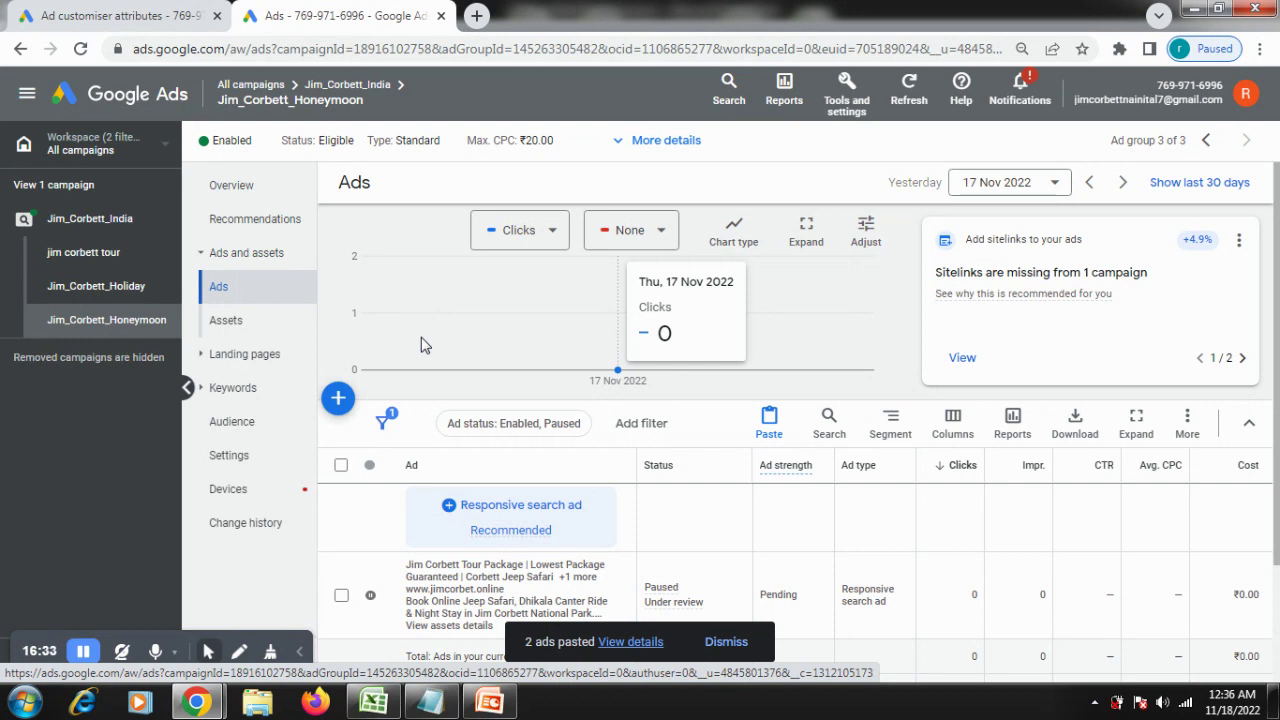
Switch to PowerPoint and place the cursor in the first topic of the "Every Weekend Online Training Session" slide.
left_click(489, 702)
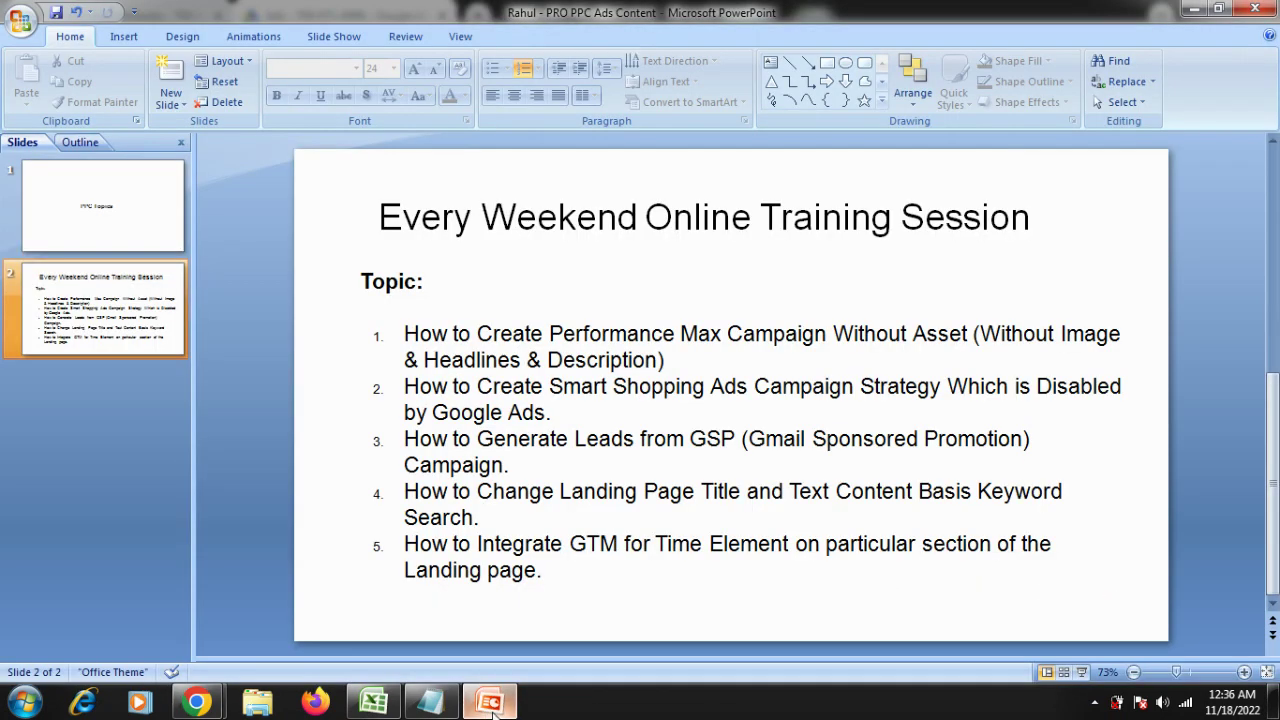
left_click(543, 331)
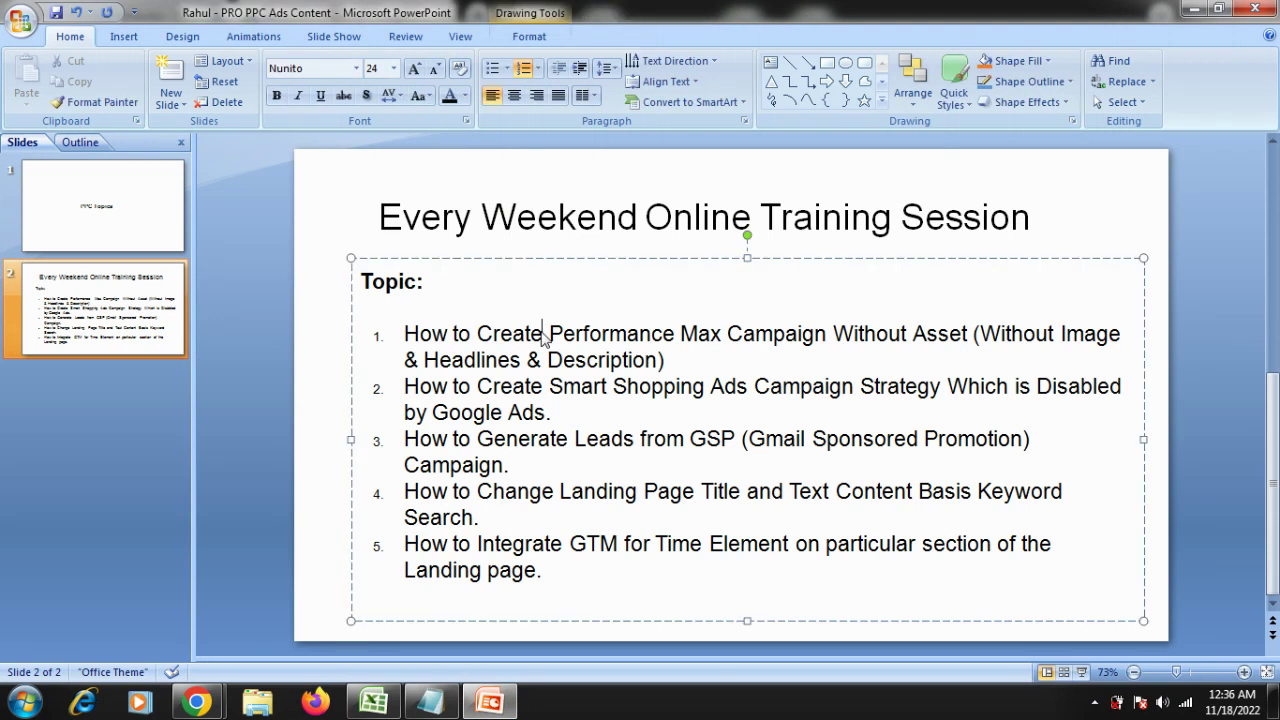